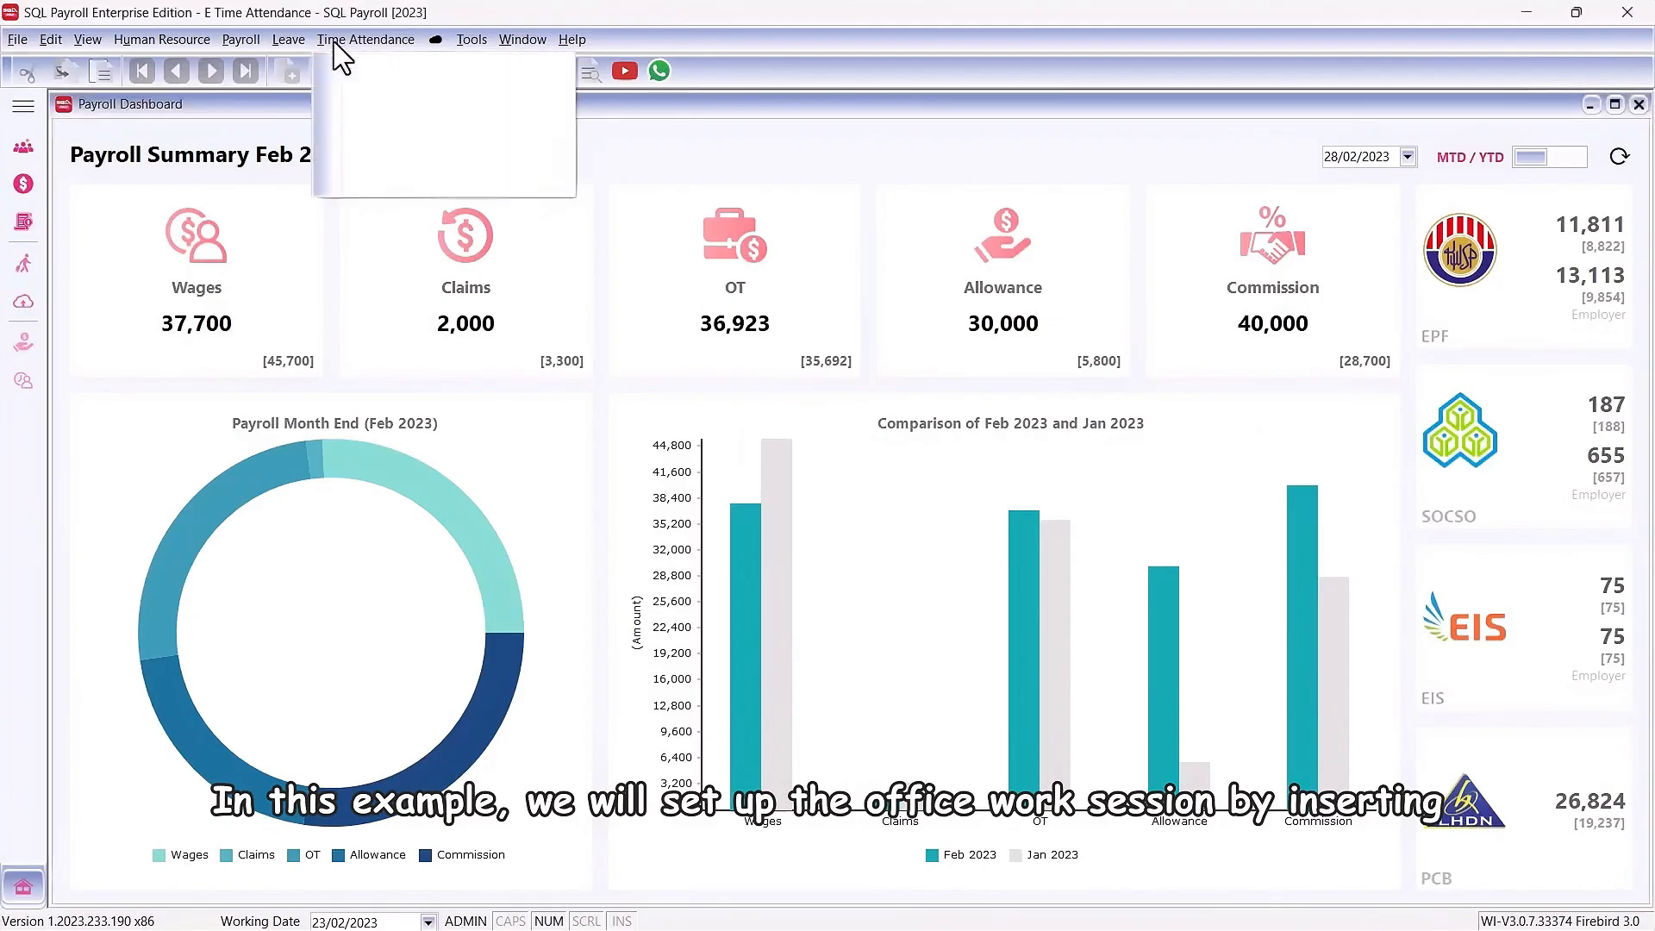
Step: Open the Office record in Maintain Work Session to view its session settings
{"action": "left_click", "coordinate": [343, 63]}
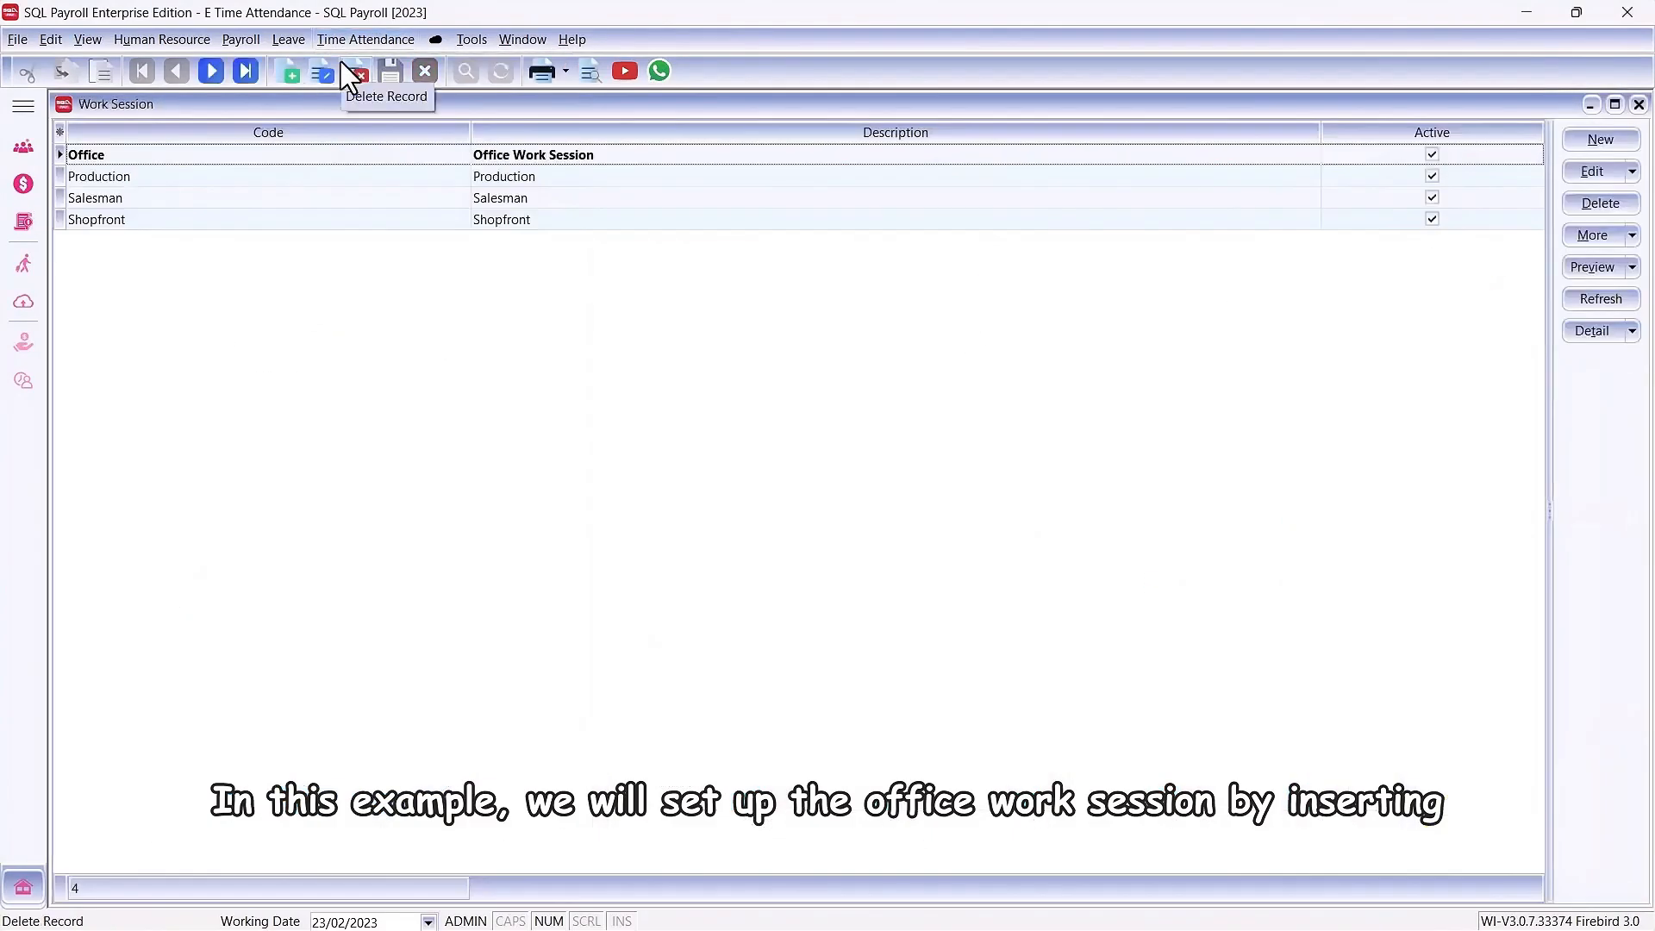
{"action": "double_click", "coordinate": [365, 155]}
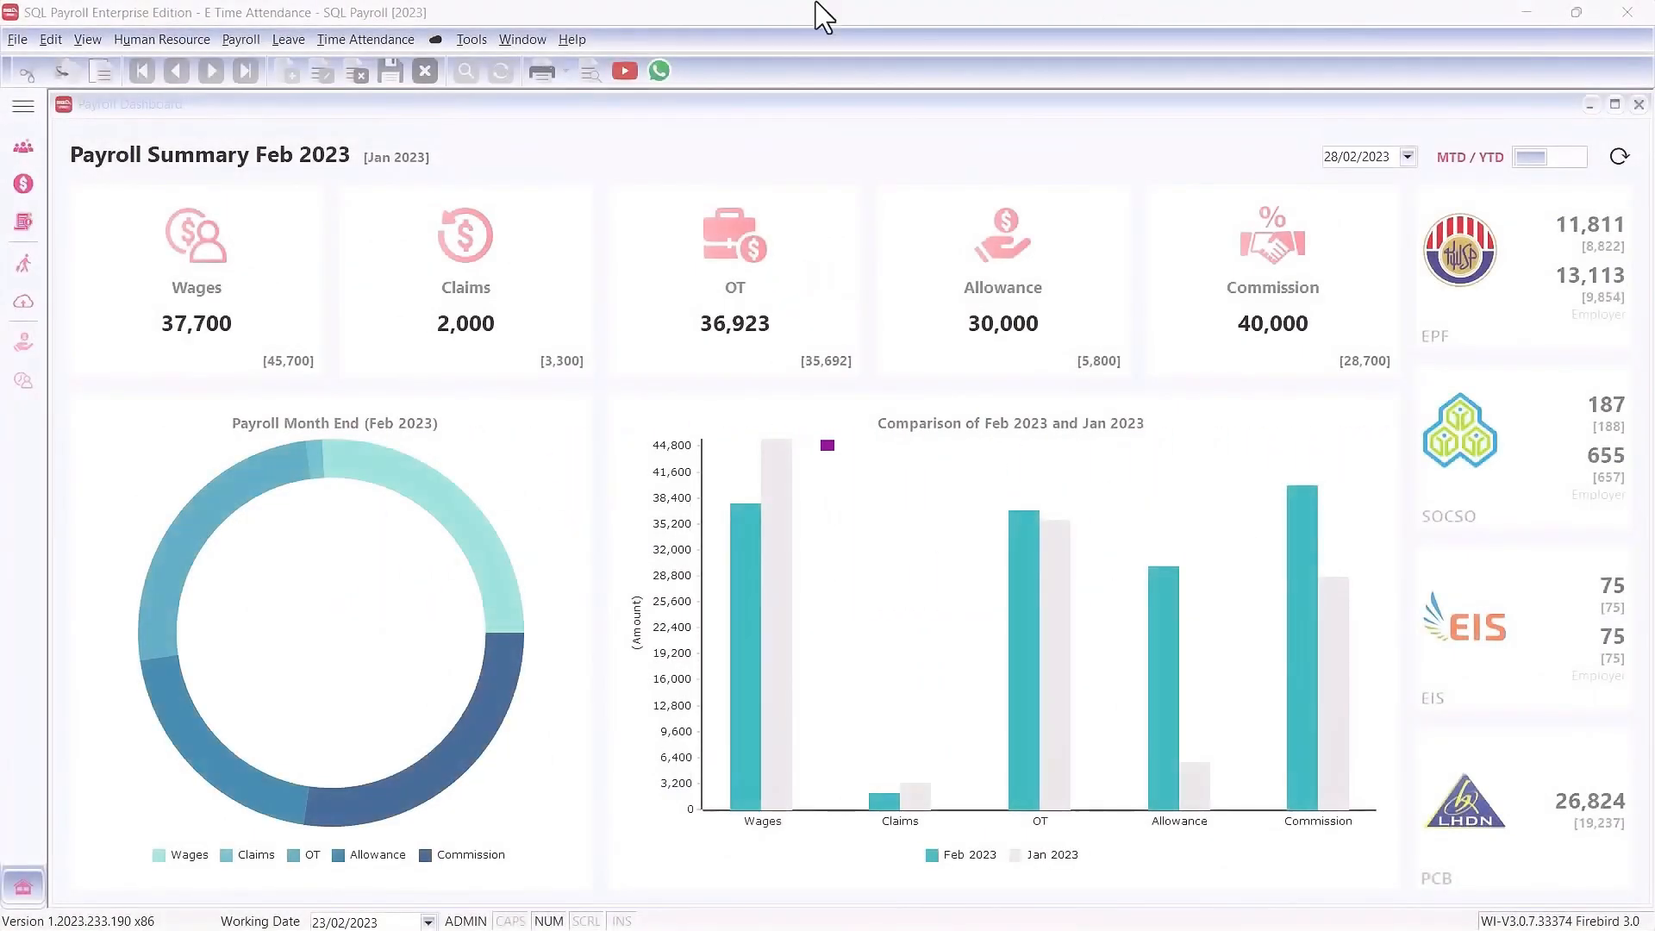
Step: Open the Office record in Maintain Work OT for editing and open the OT rule of its Work Day row
{"action": "left_click", "coordinate": [374, 38]}
{"action": "left_click", "coordinate": [370, 93]}
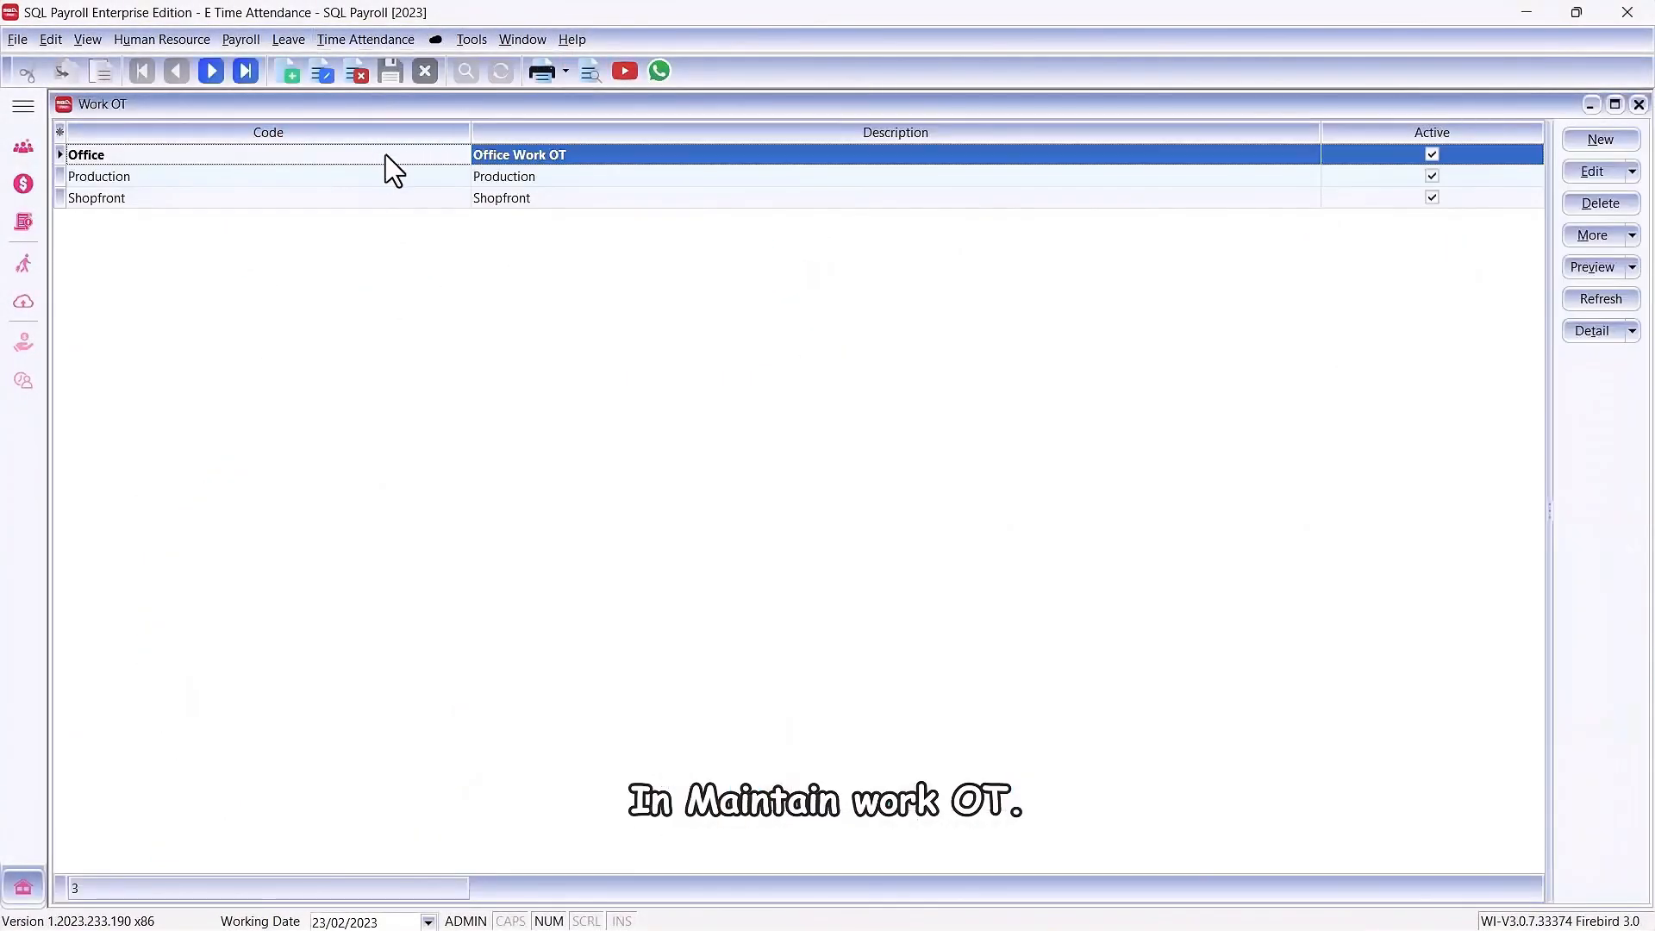
{"action": "left_click", "coordinate": [1591, 172]}
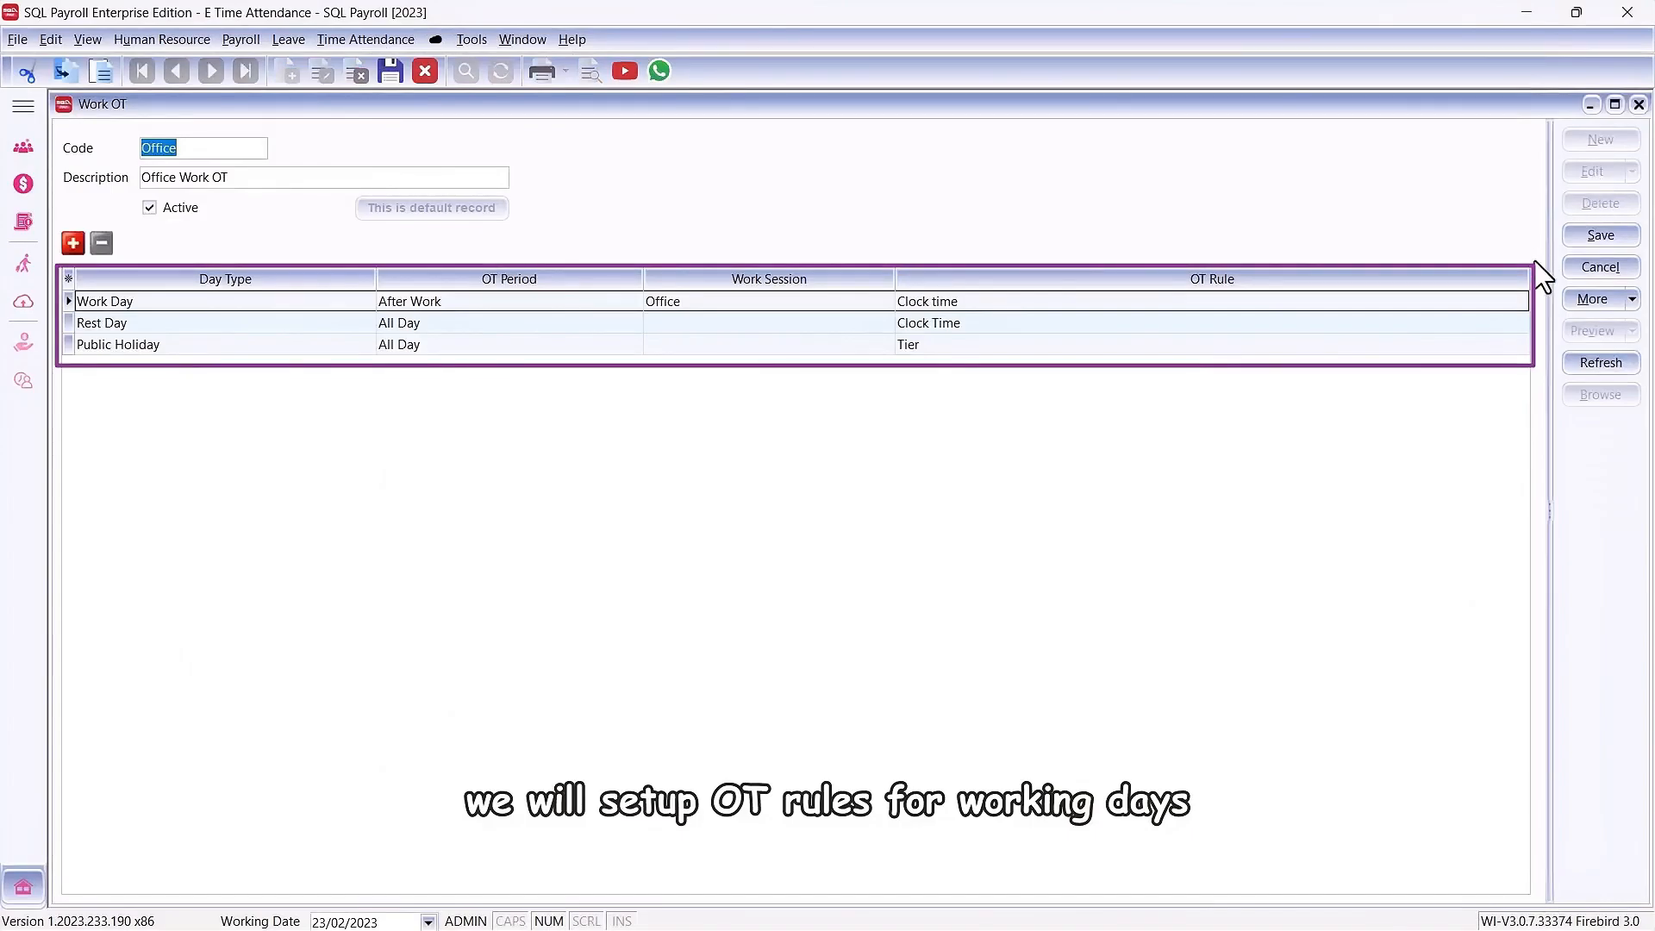
{"action": "left_click", "coordinate": [1520, 302]}
{"action": "left_click", "coordinate": [1520, 303]}
{"action": "left_click", "coordinate": [1520, 303]}
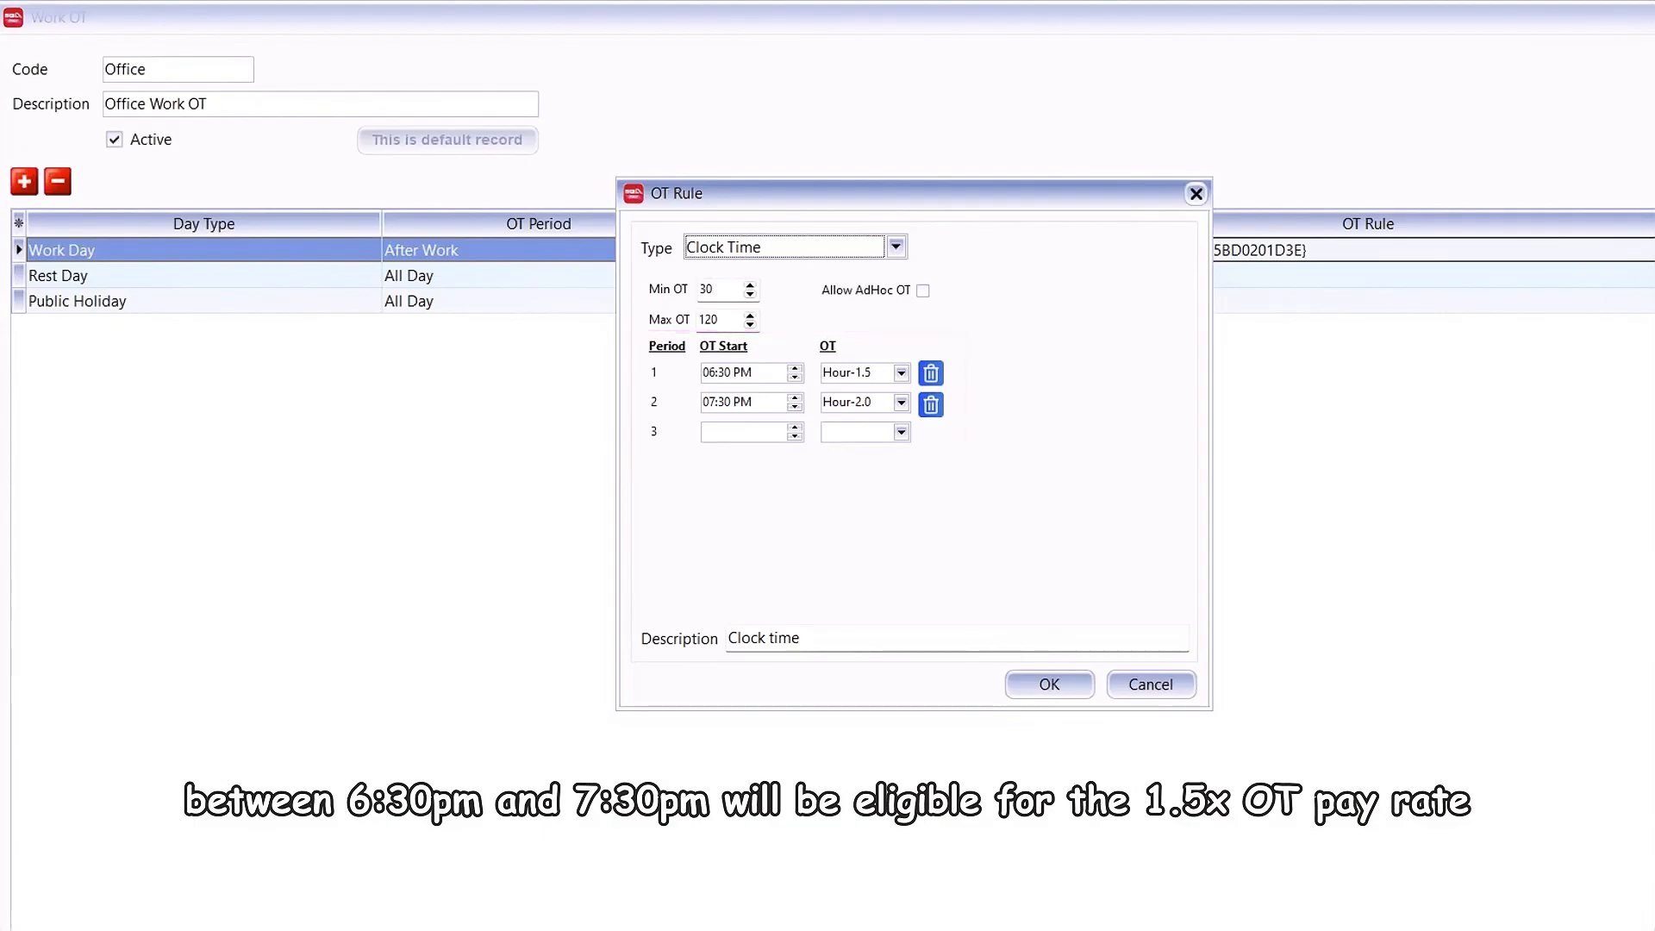
Step: Change the Work Day OT rule to Tier type, starting at 07:00 PM, with a maximum OT of 60 for both tier 1 and tier 2
{"action": "left_click", "coordinate": [773, 247]}
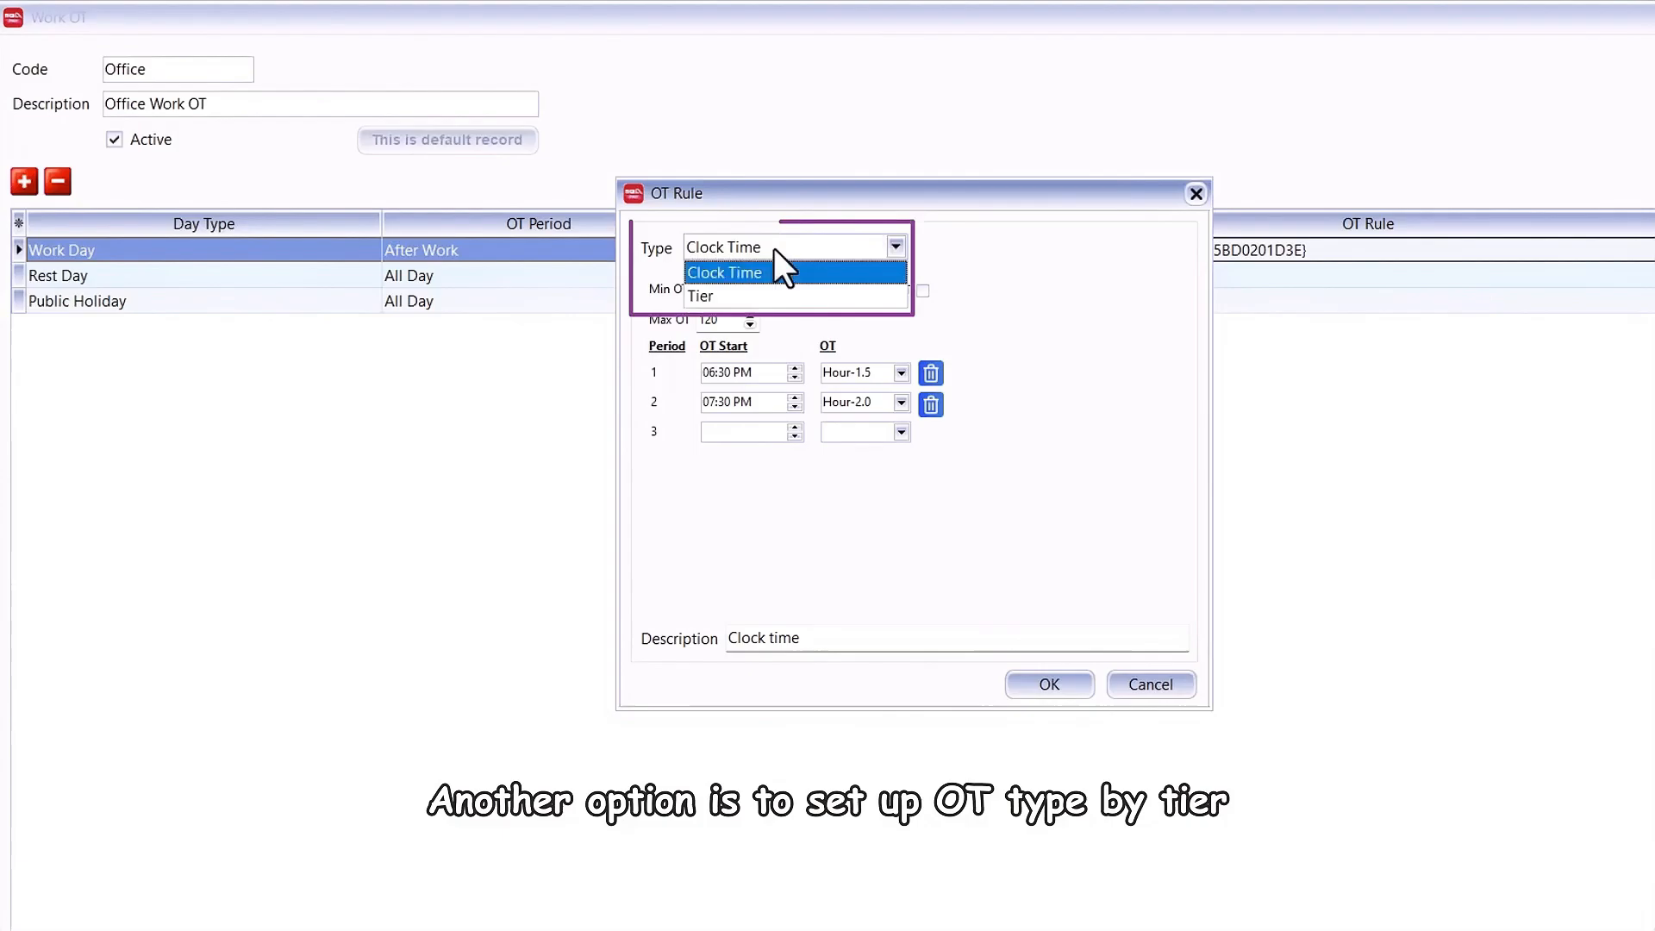
{"action": "left_click", "coordinate": [752, 298]}
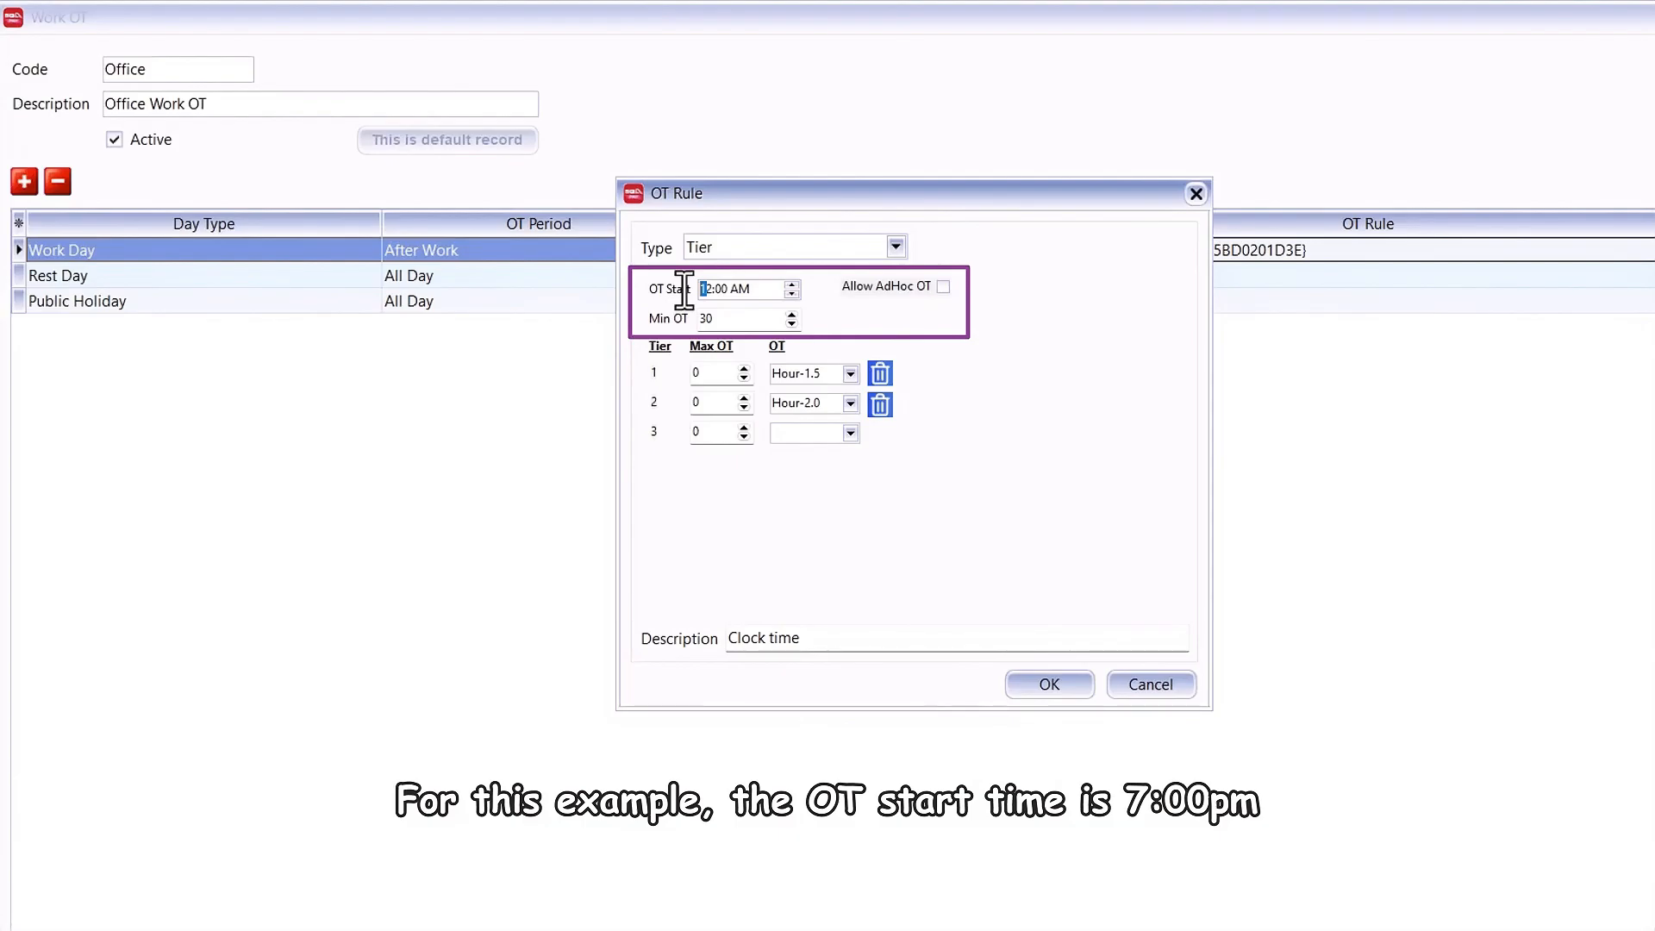
{"action": "type", "text": "0700PM"}
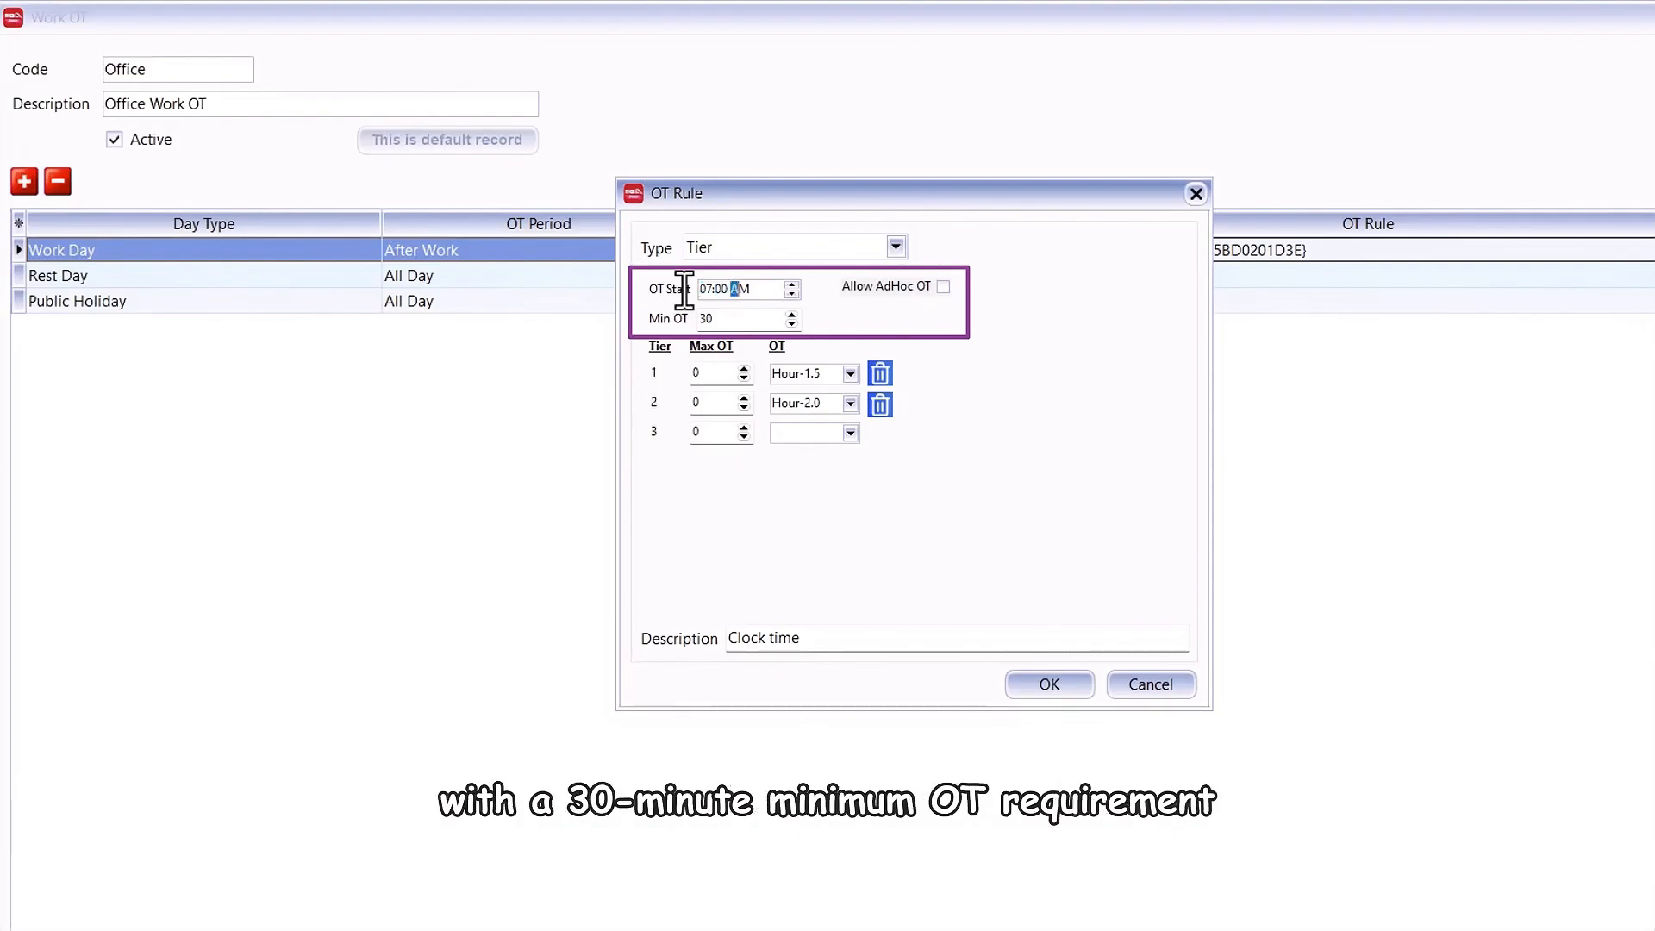
{"action": "double_click", "coordinate": [696, 373]}
{"action": "type", "text": "60"}
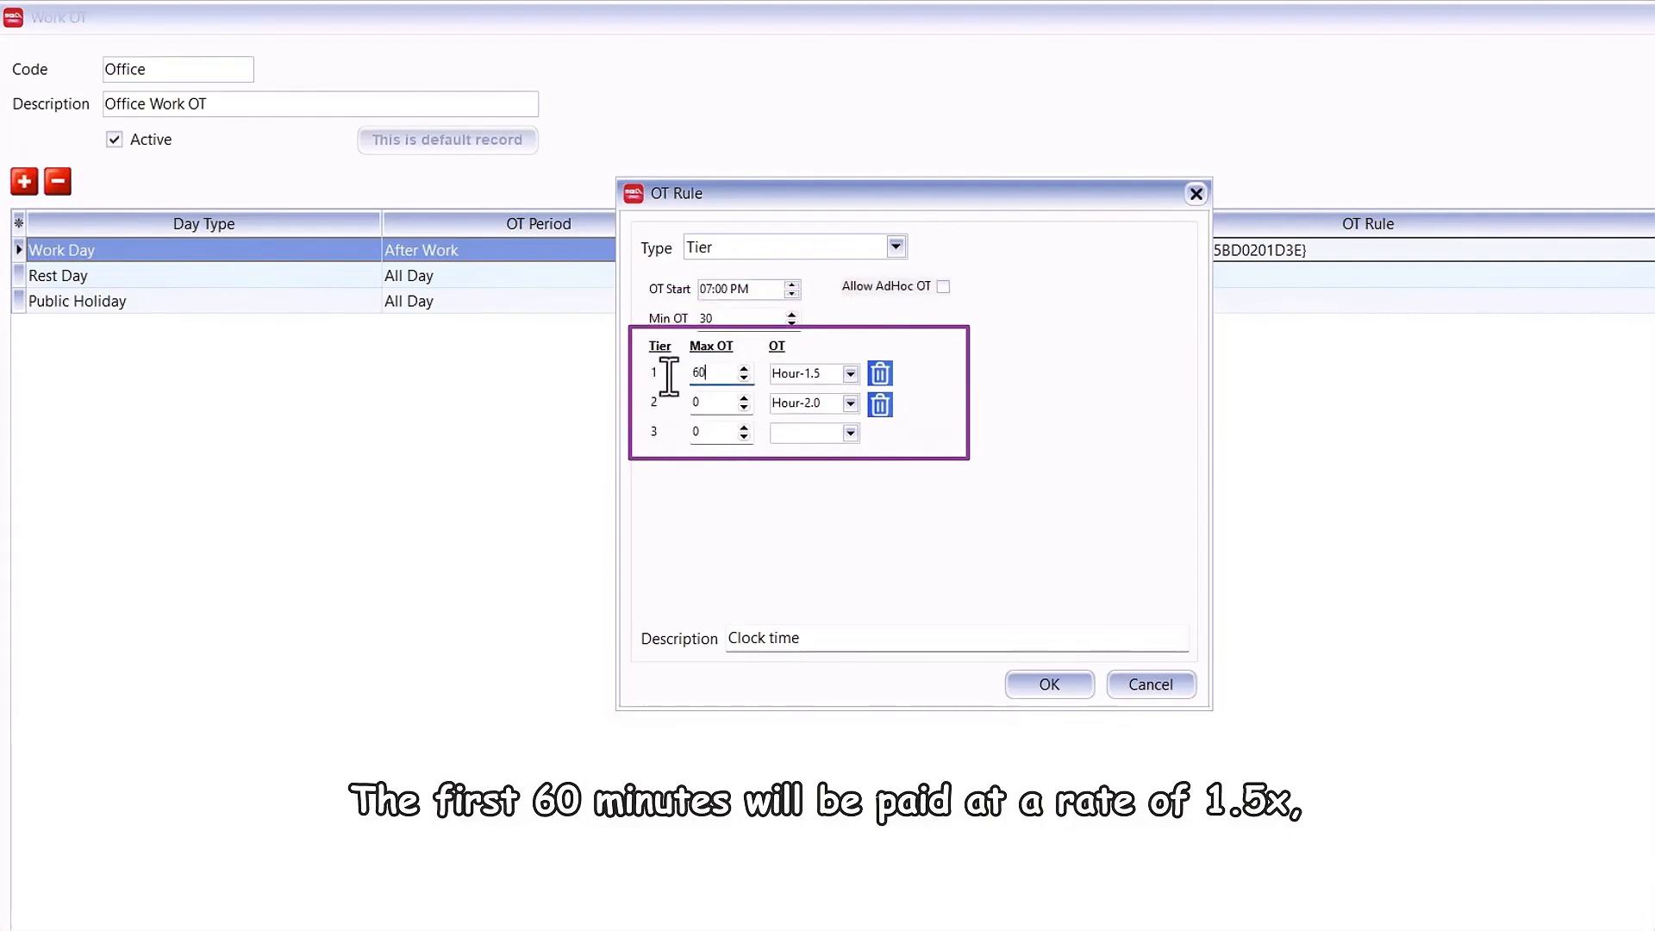
{"action": "double_click", "coordinate": [700, 403]}
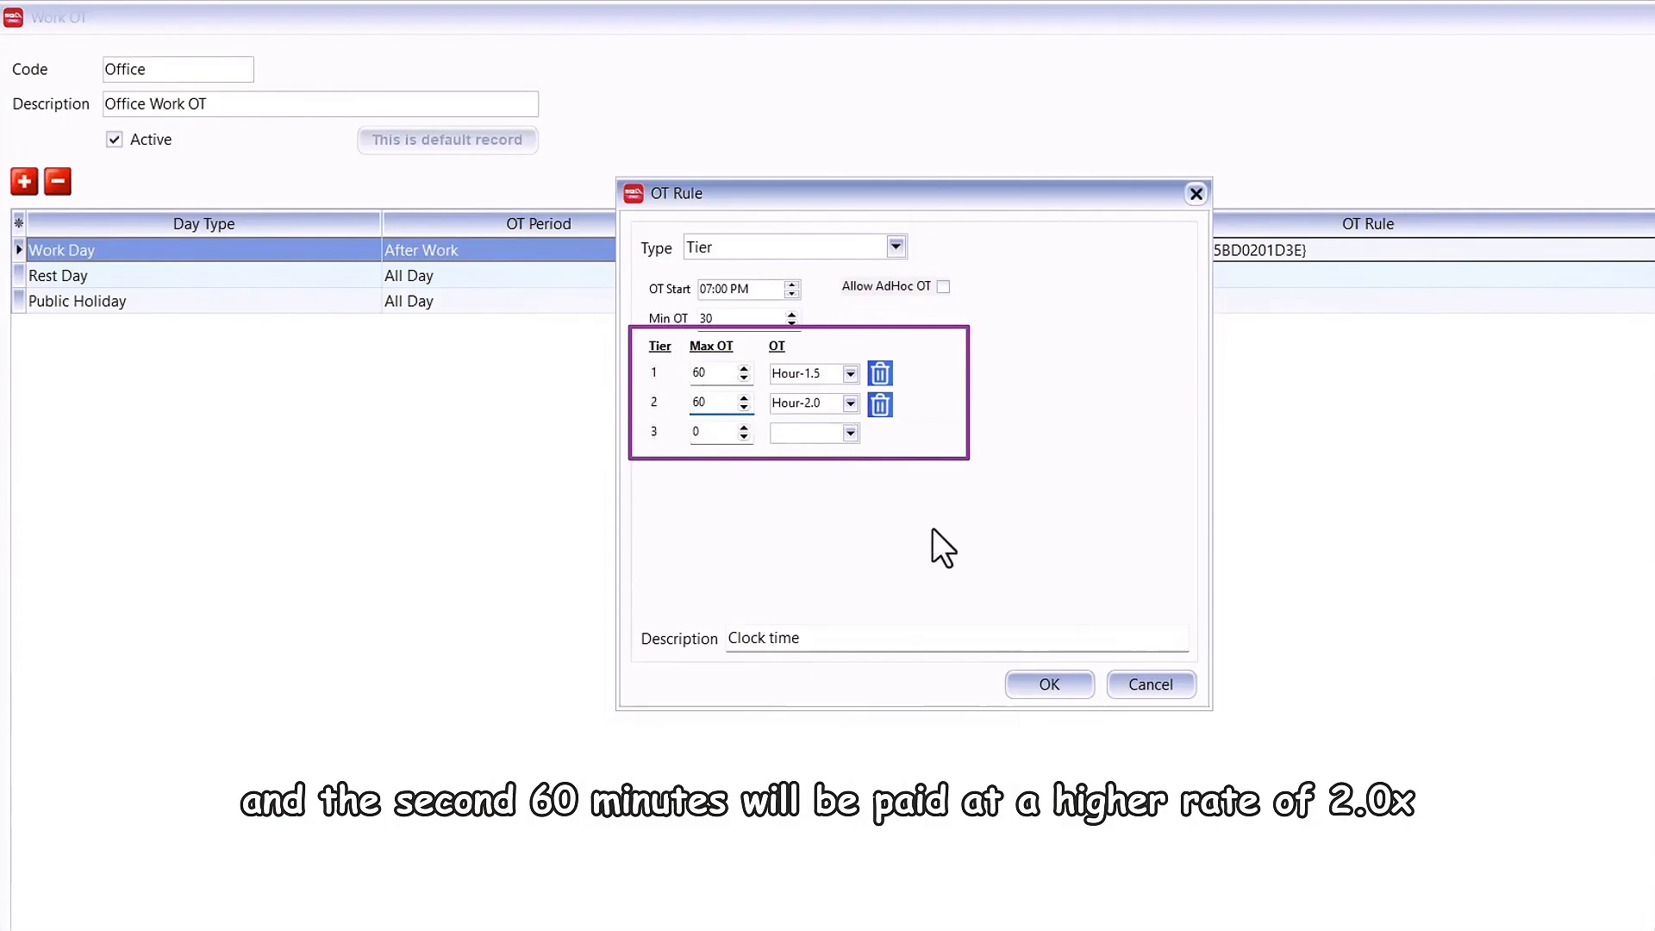
Step: Set the OT rule's description to Tier, accept the rule, and save and close the Office Work OT record
{"action": "left_click_drag", "start_coordinate": [857, 653], "coordinate": [657, 638]}
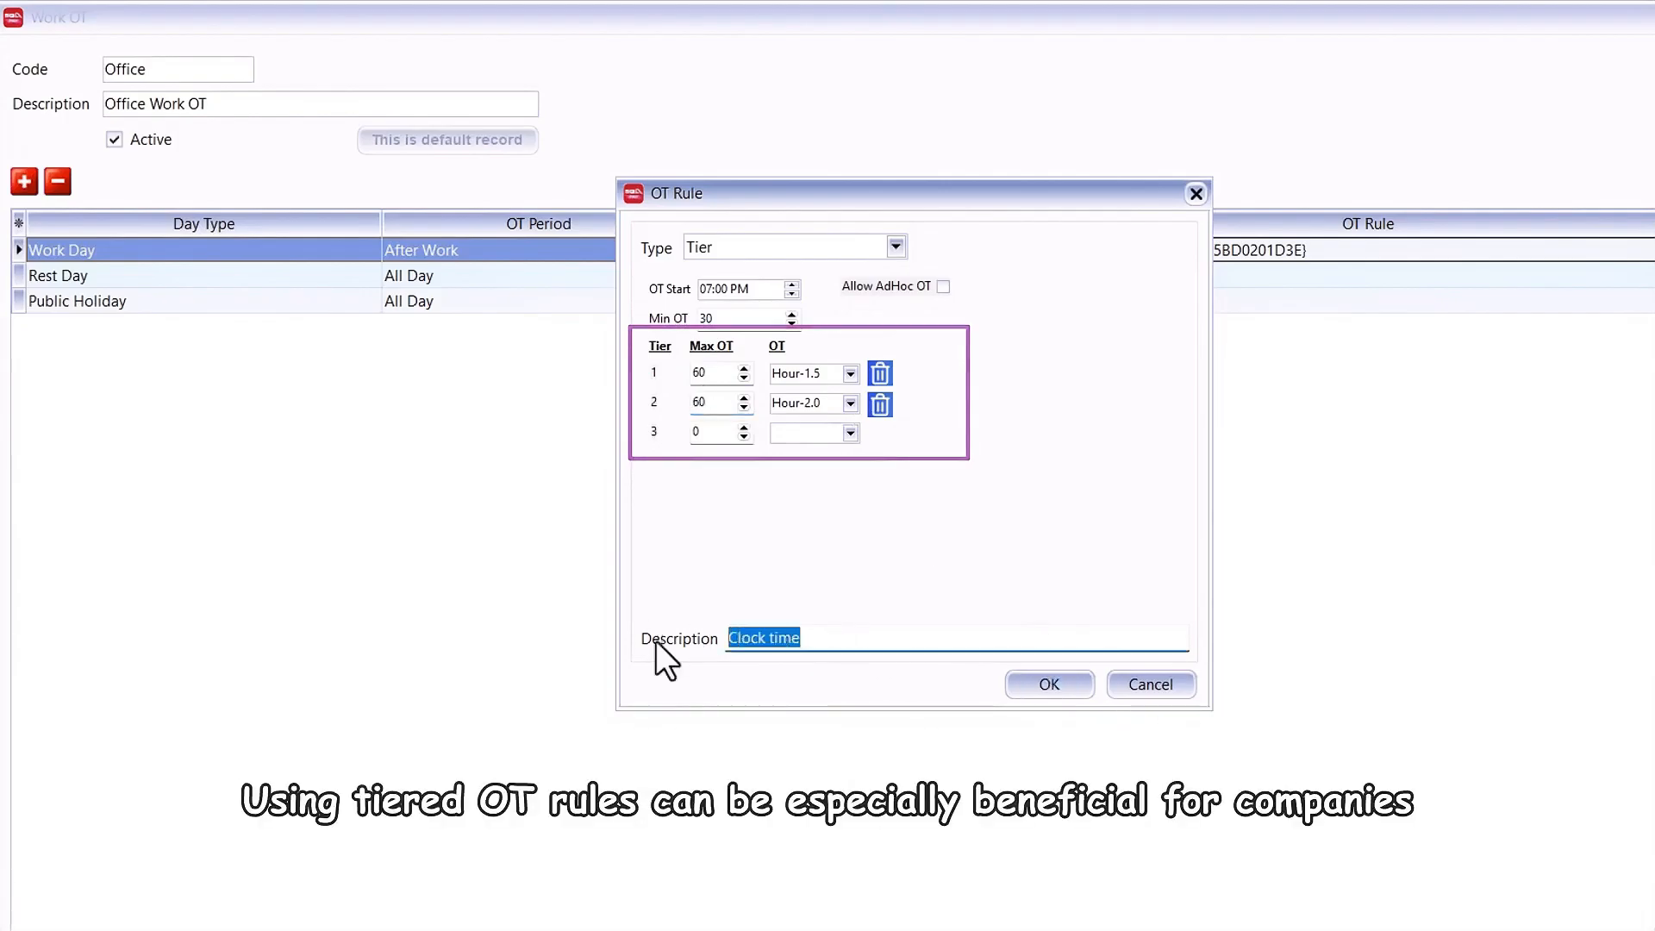
{"action": "type", "text": "Tier"}
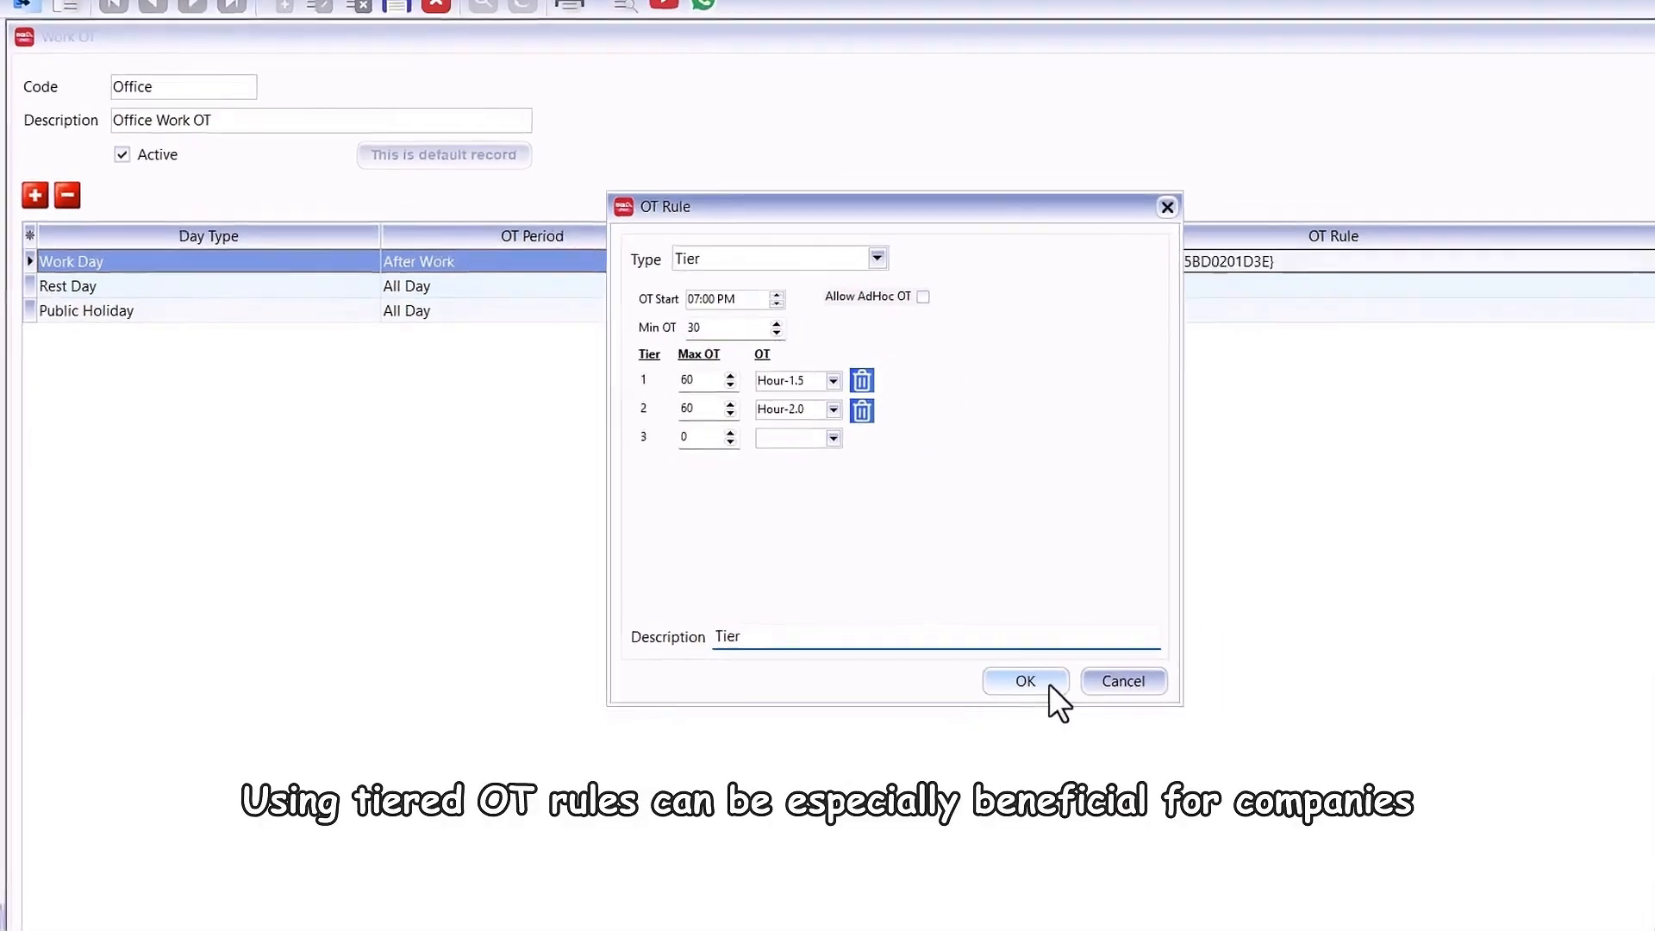
{"action": "left_click", "coordinate": [1025, 681]}
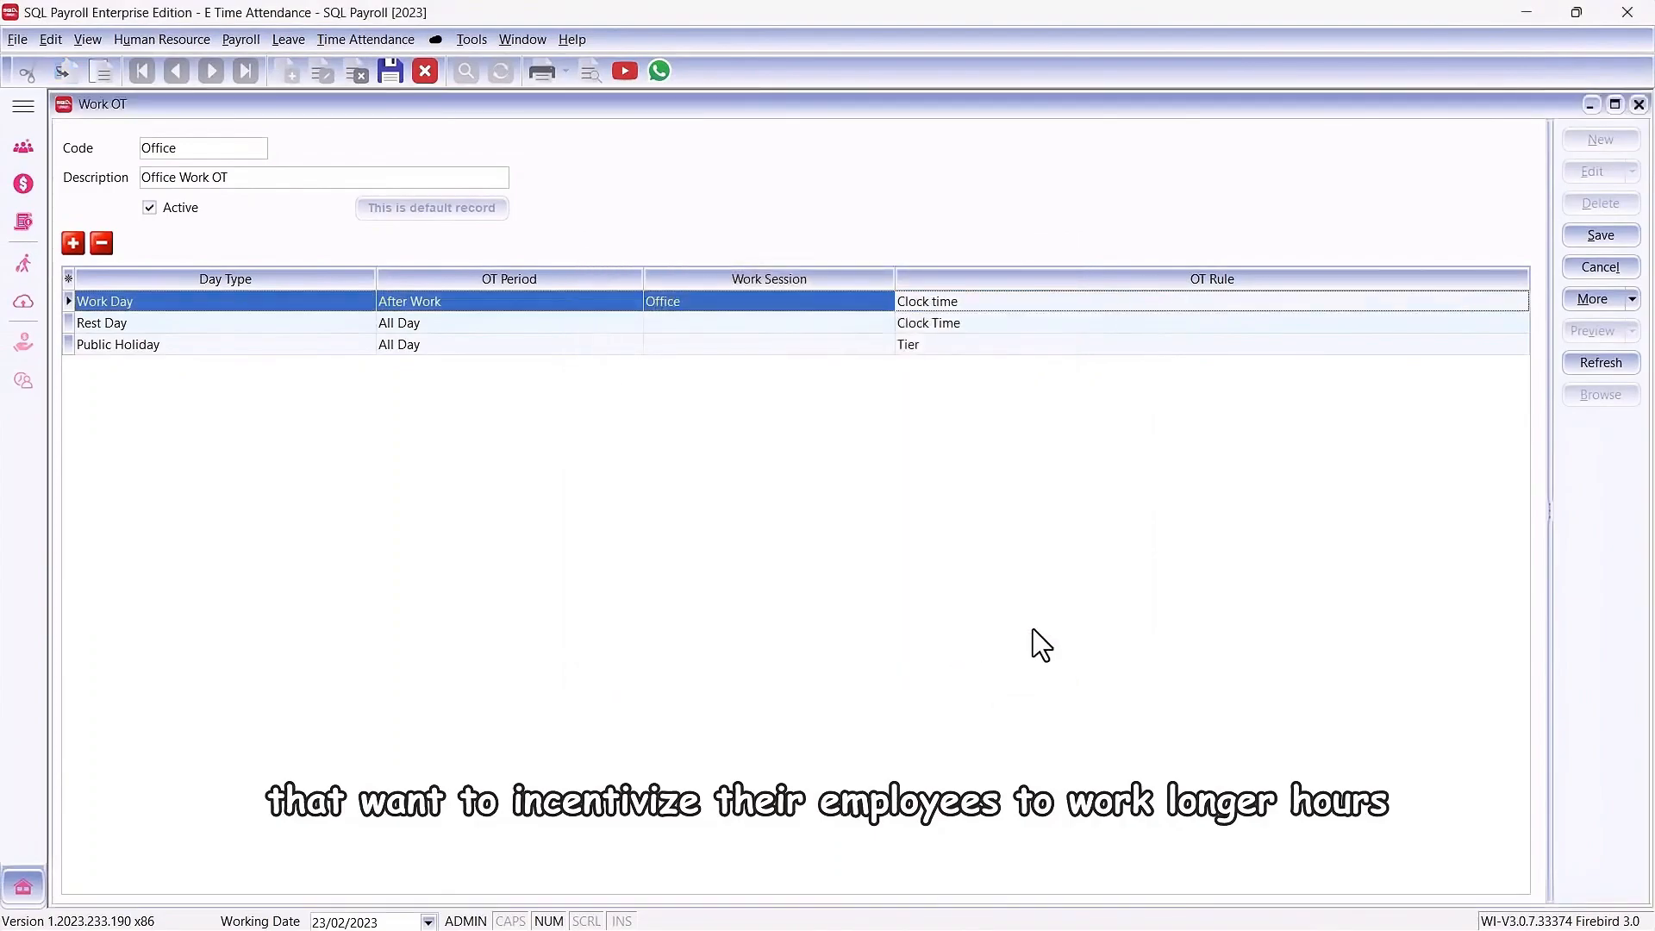
{"action": "left_click", "coordinate": [1599, 236]}
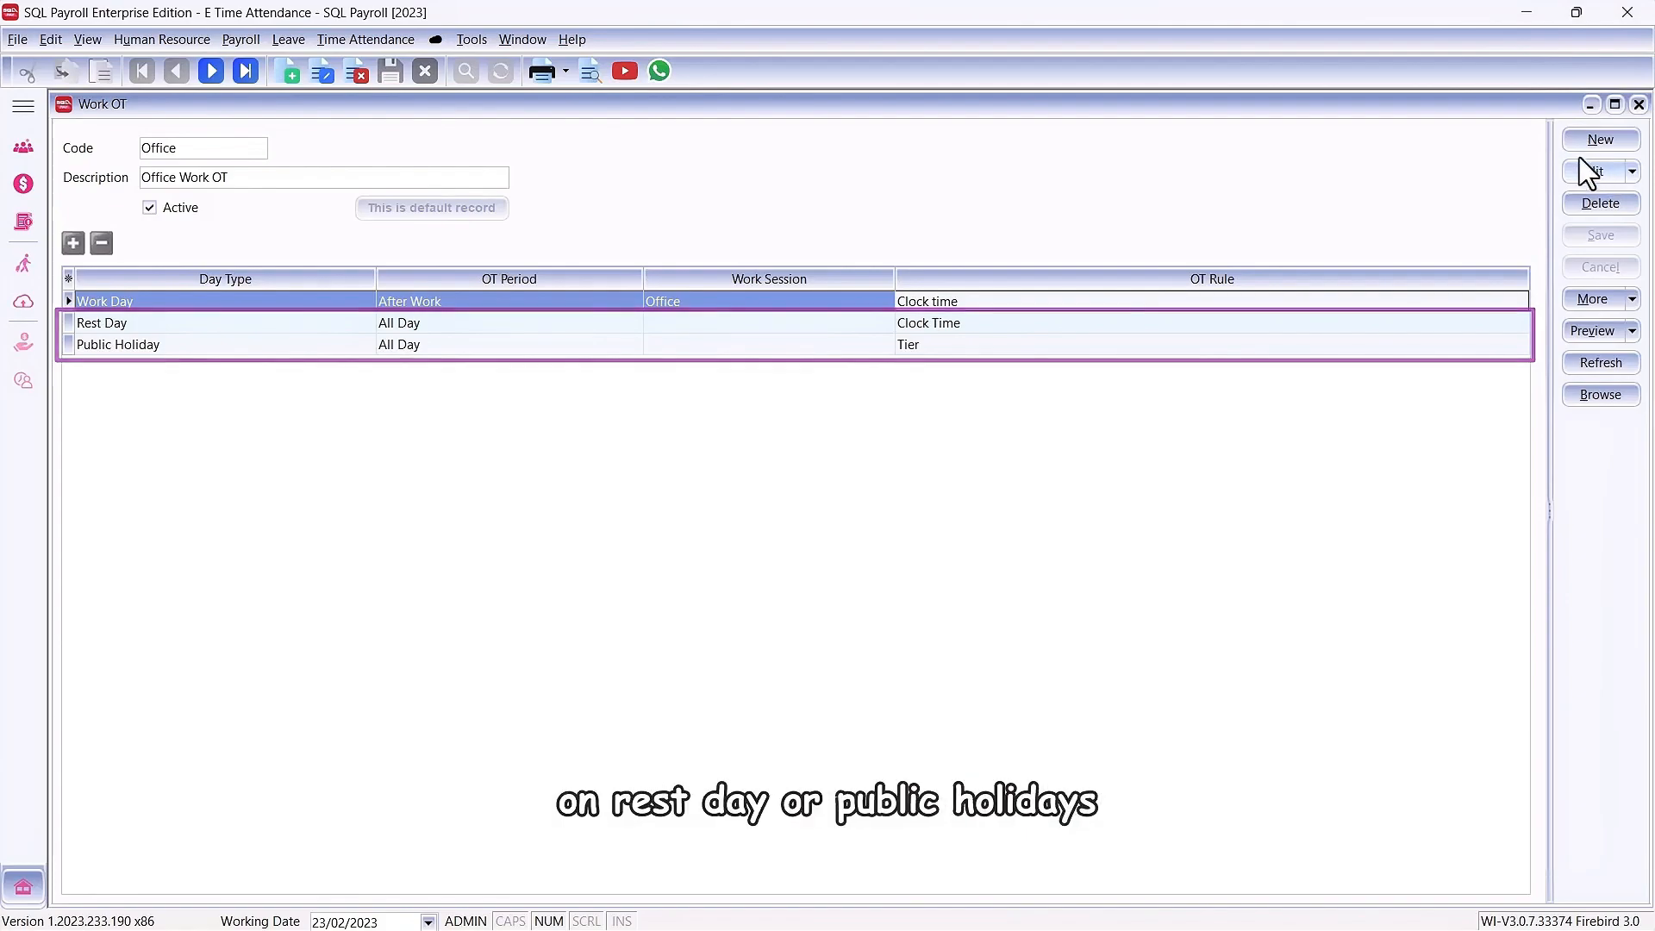
{"action": "left_click", "coordinate": [1639, 105]}
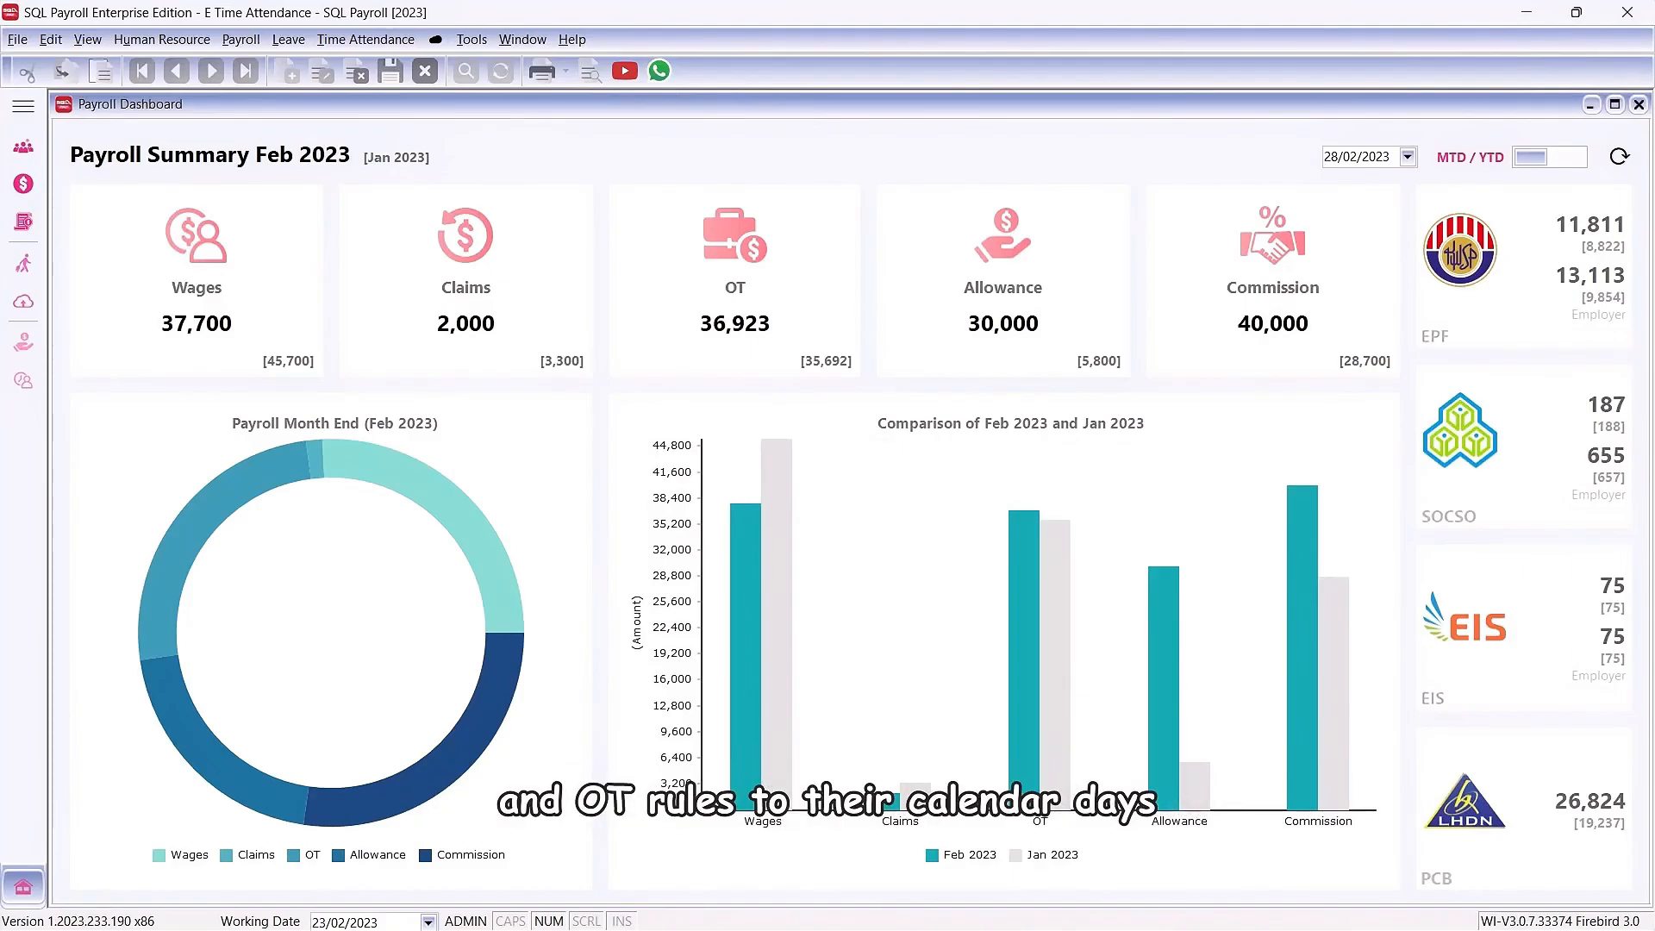
Step: Open Maintain Calendar and add the Department column to the employee list, placed after Name
{"action": "left_click", "coordinate": [362, 40]}
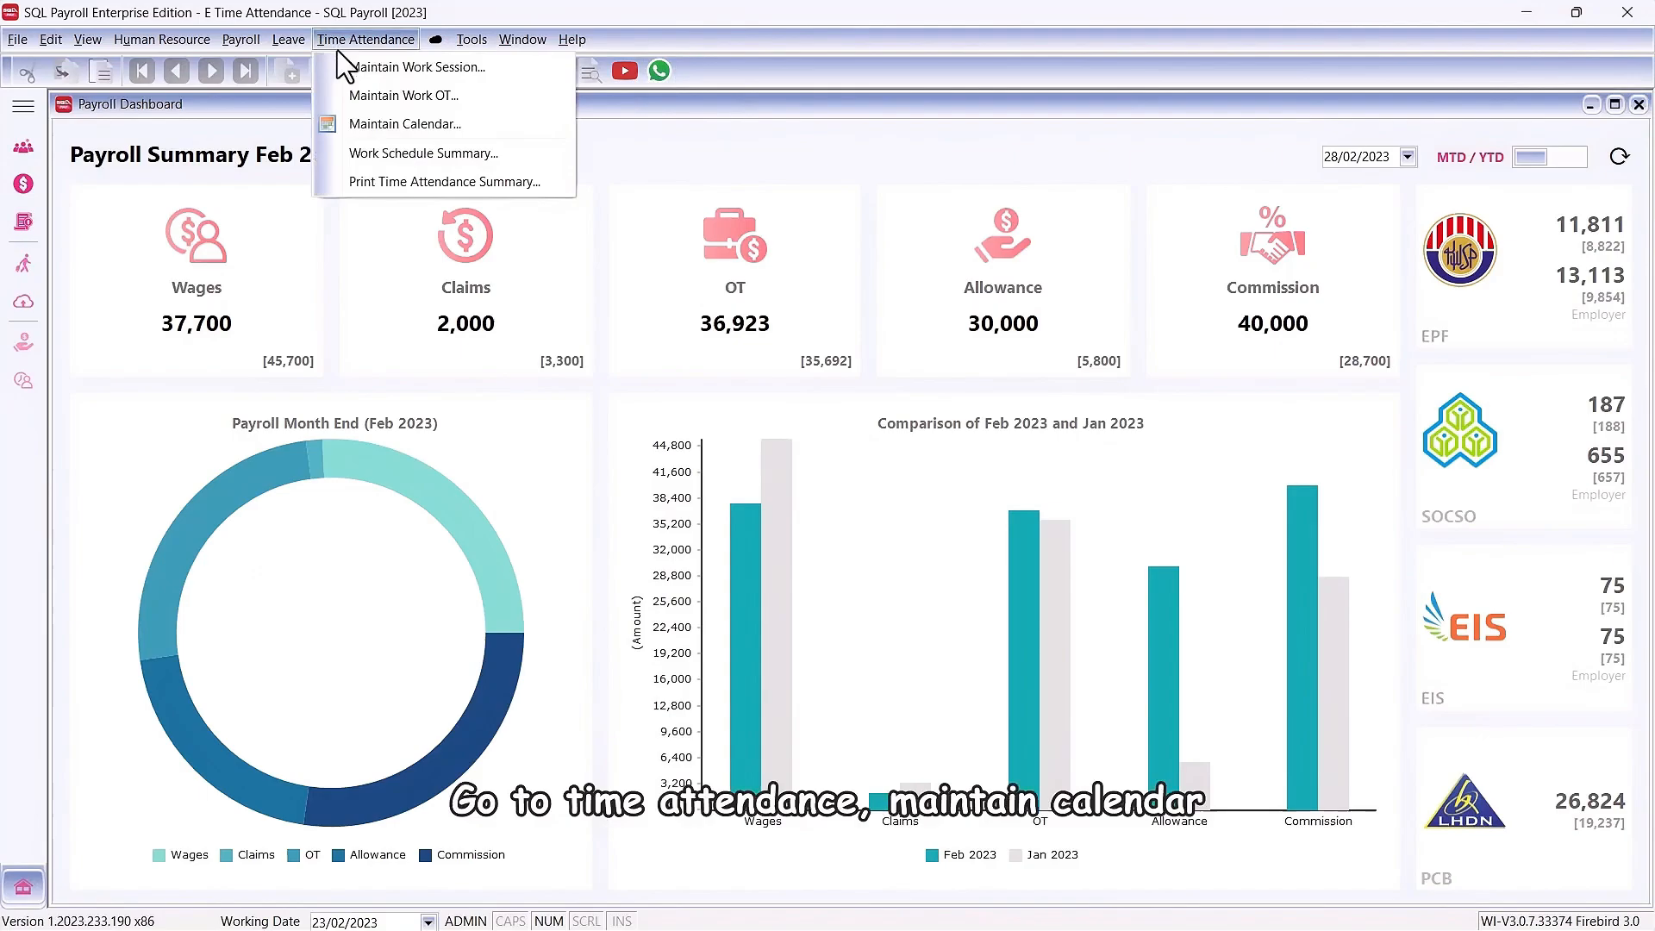
{"action": "left_click", "coordinate": [362, 126]}
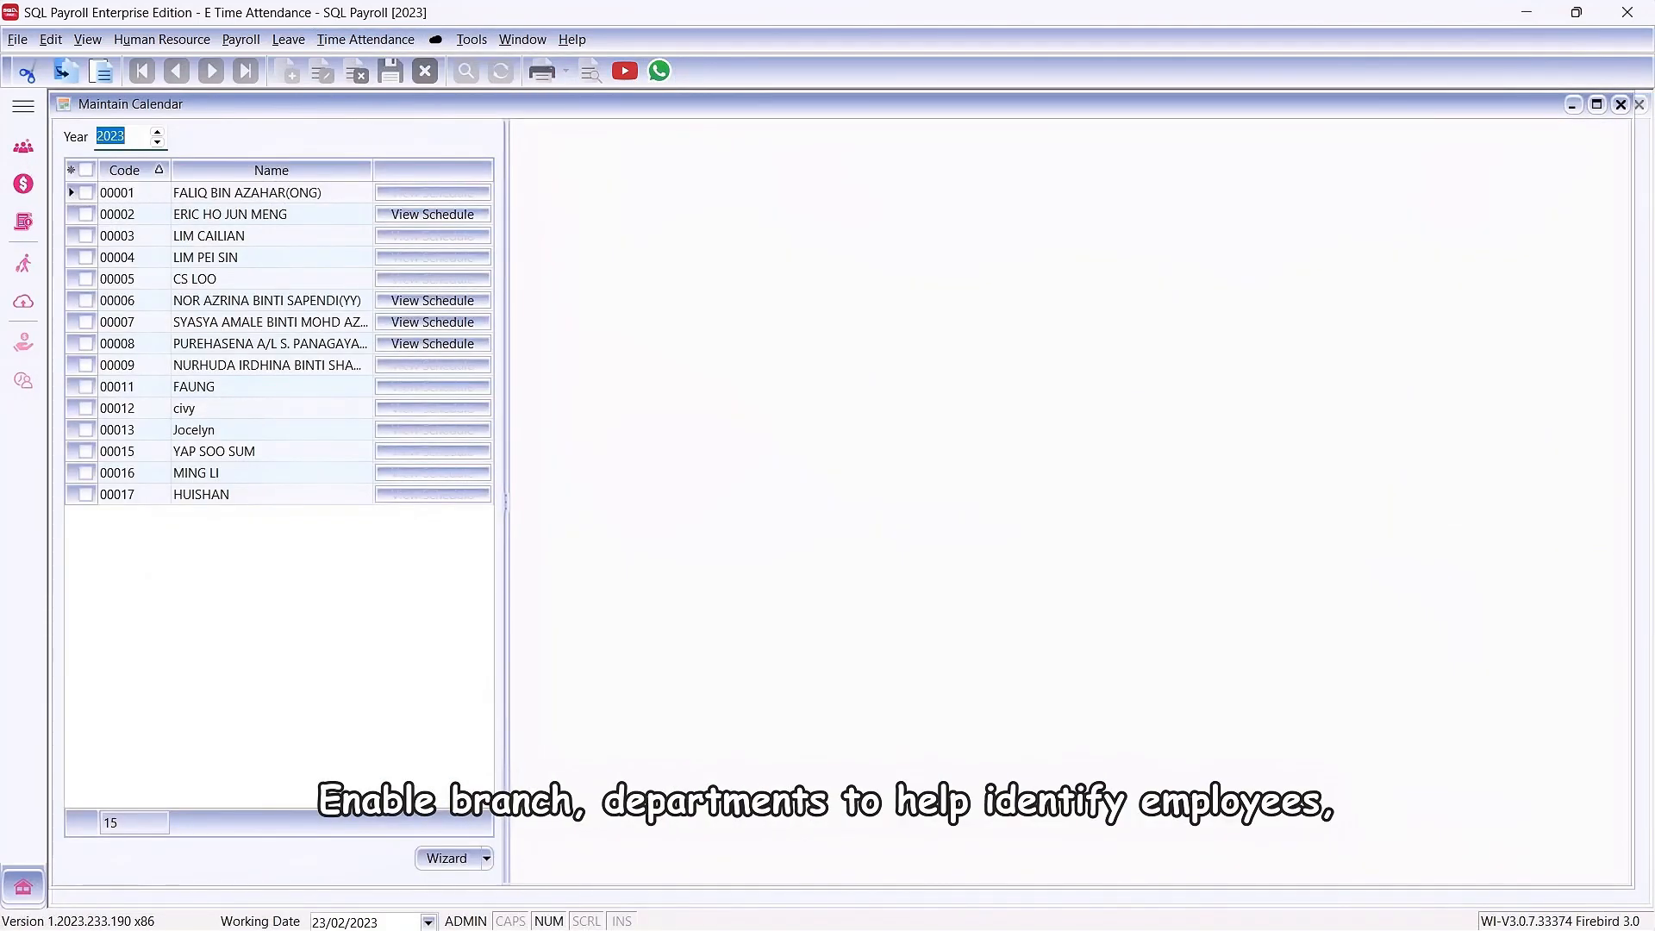
{"action": "left_click", "coordinate": [72, 170]}
{"action": "left_click", "coordinate": [76, 309]}
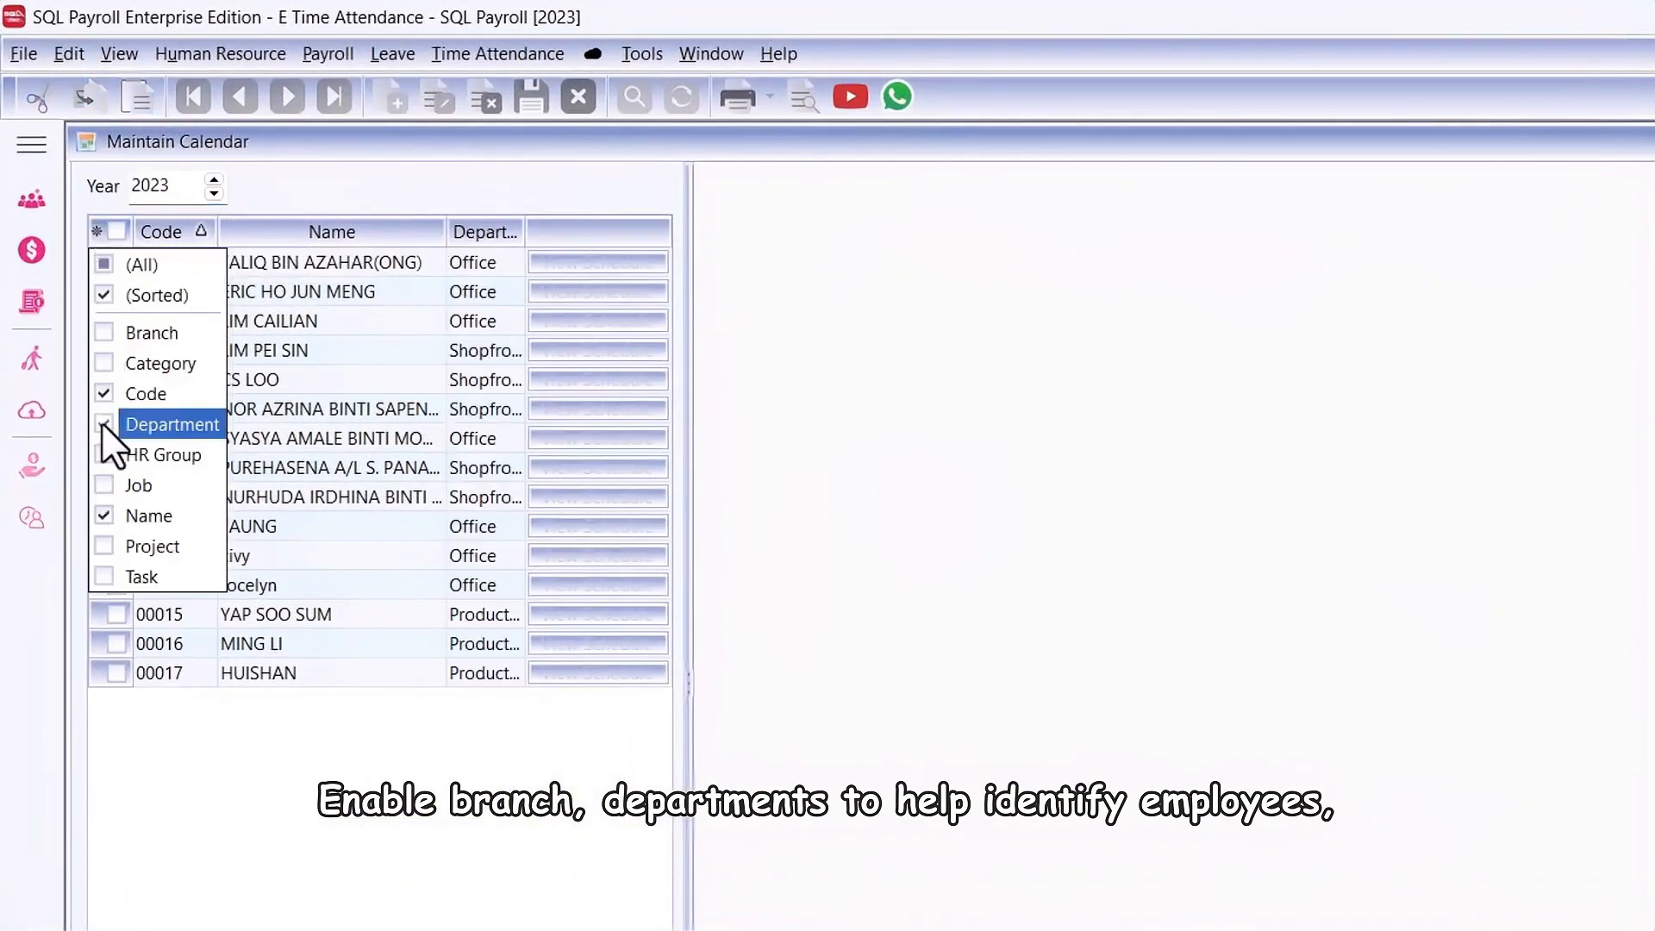
{"action": "left_click_drag", "start_coordinate": [446, 231], "coordinate": [394, 231]}
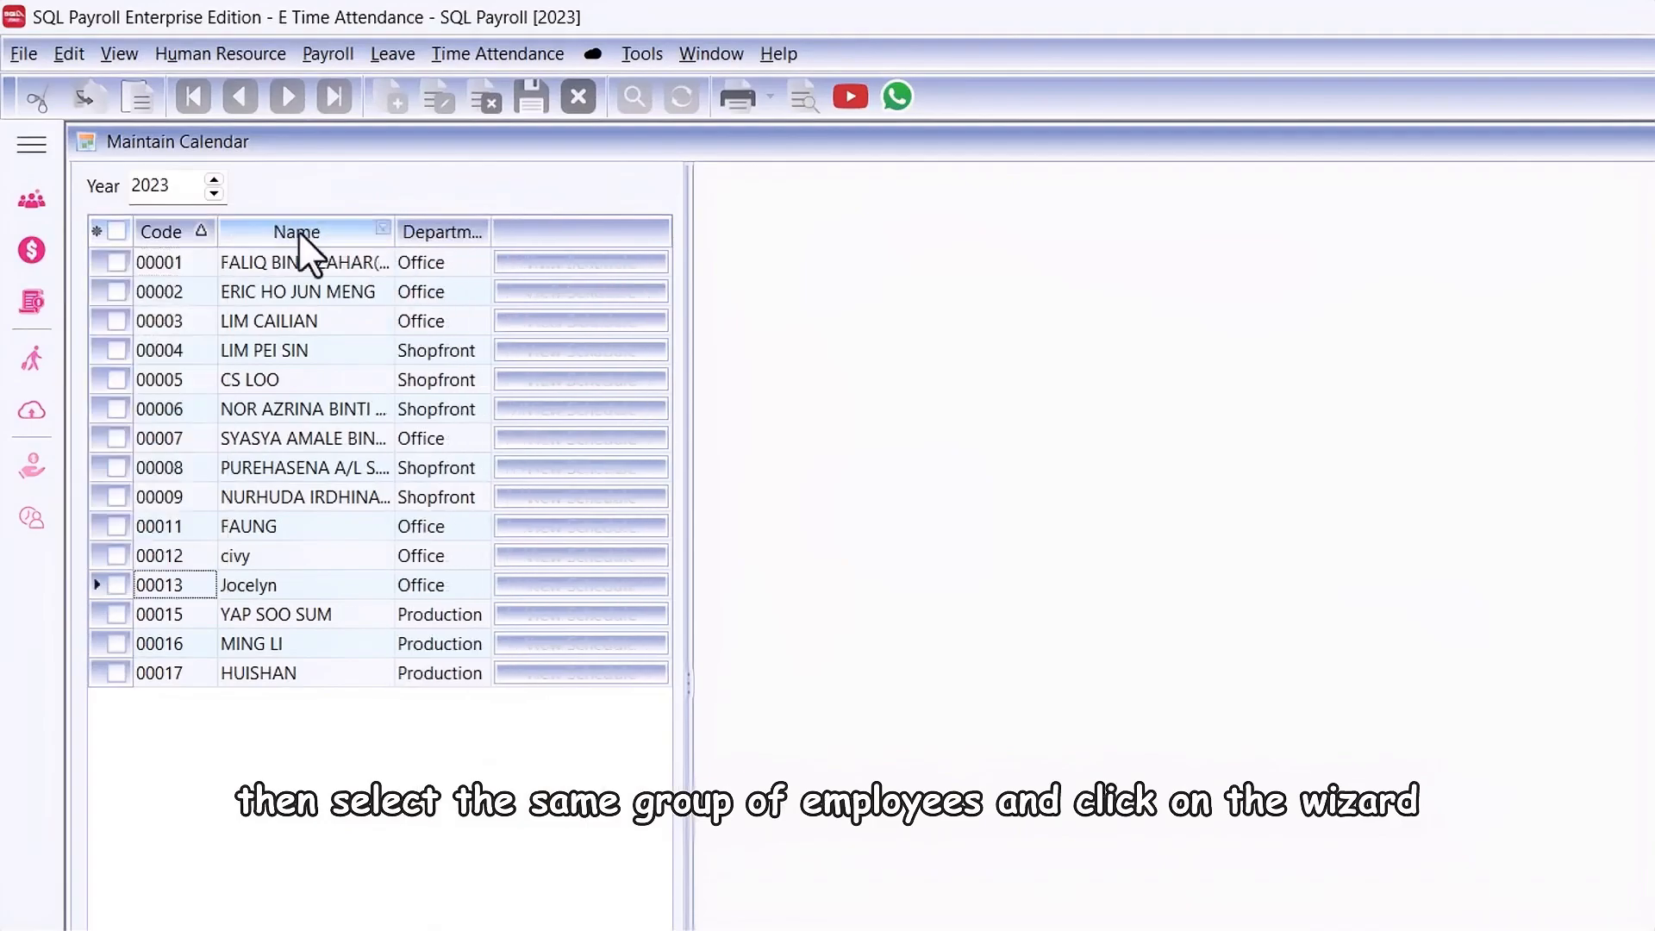
Step: Sort the employee list by department and select all seven Office employees
{"action": "left_click", "coordinate": [436, 231]}
{"action": "left_click", "coordinate": [116, 262]}
{"action": "left_click", "coordinate": [115, 292]}
{"action": "left_click", "coordinate": [115, 321]}
{"action": "left_click", "coordinate": [116, 349]}
{"action": "left_click", "coordinate": [116, 379]}
{"action": "left_click", "coordinate": [115, 408]}
{"action": "left_click", "coordinate": [116, 438]}
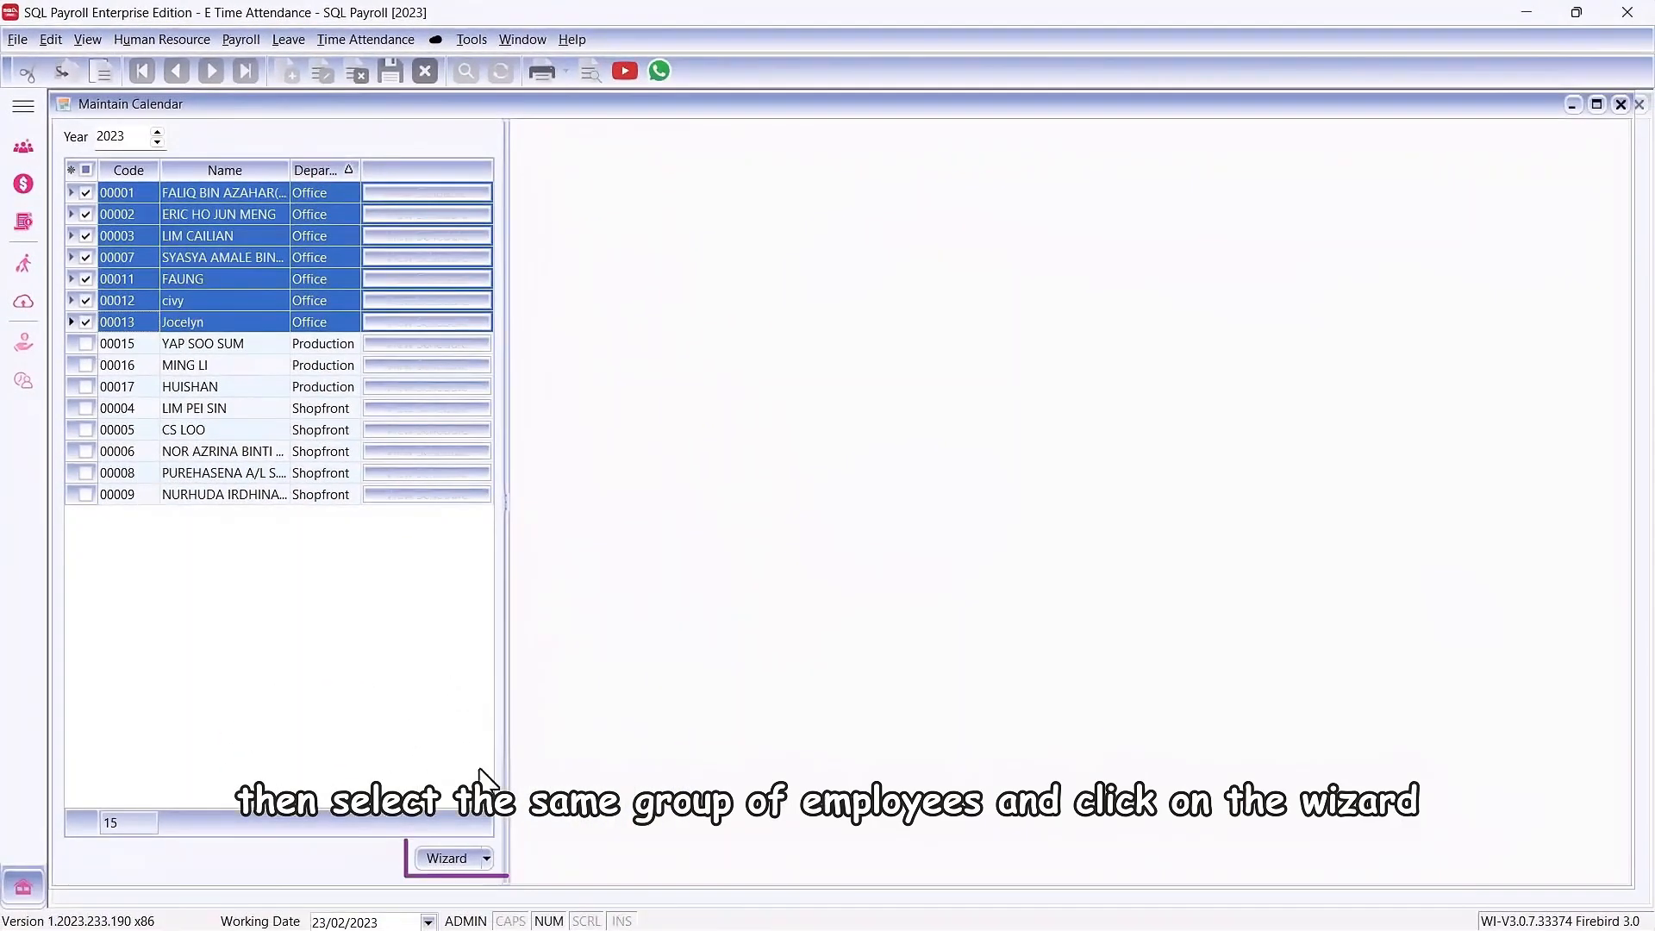
Step: Start the calendar wizard for the selected employees and make every Saturday and Sunday a rest day
{"action": "left_click", "coordinate": [609, 930]}
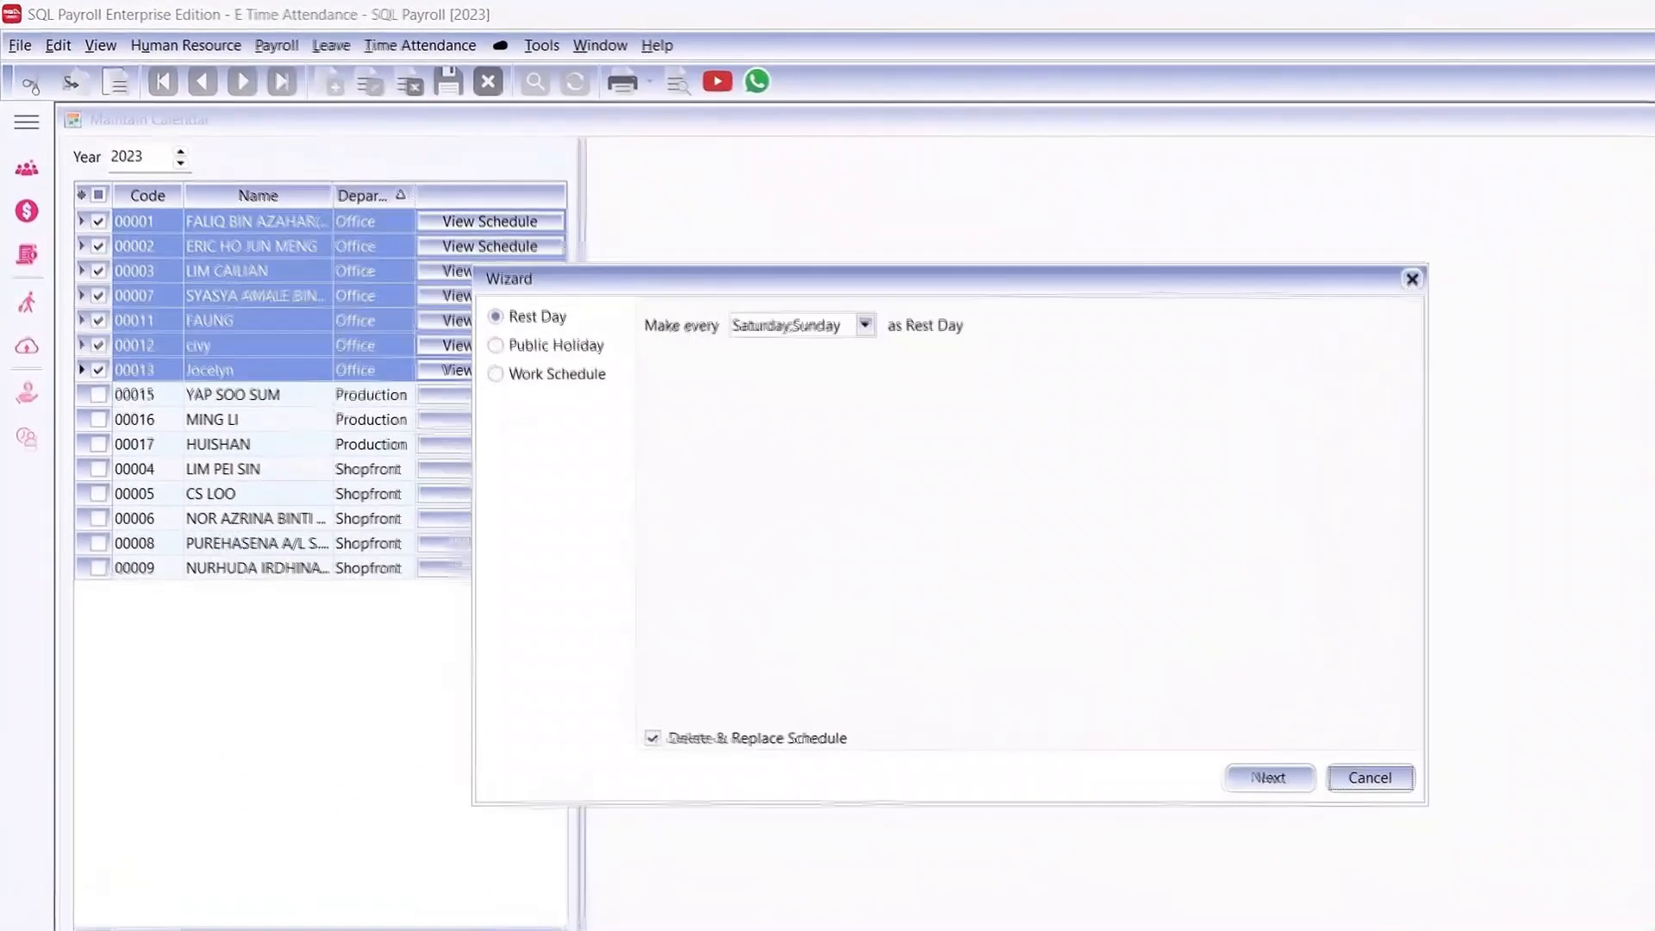
{"action": "left_click", "coordinate": [753, 282]}
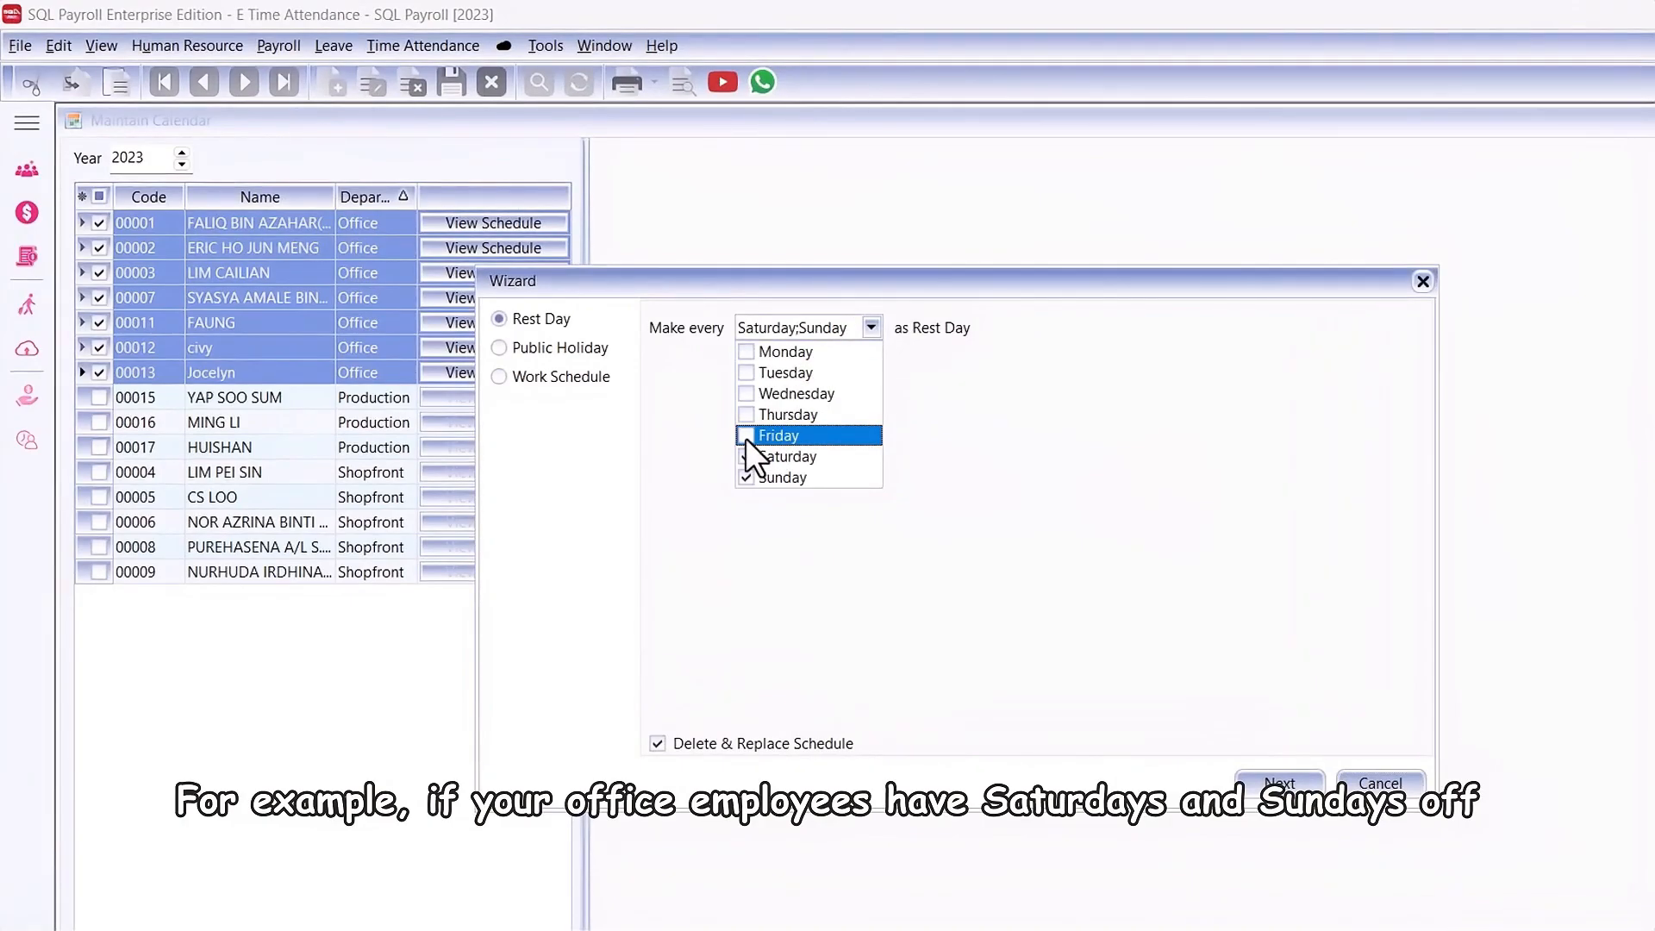
{"action": "left_click", "coordinate": [1250, 774]}
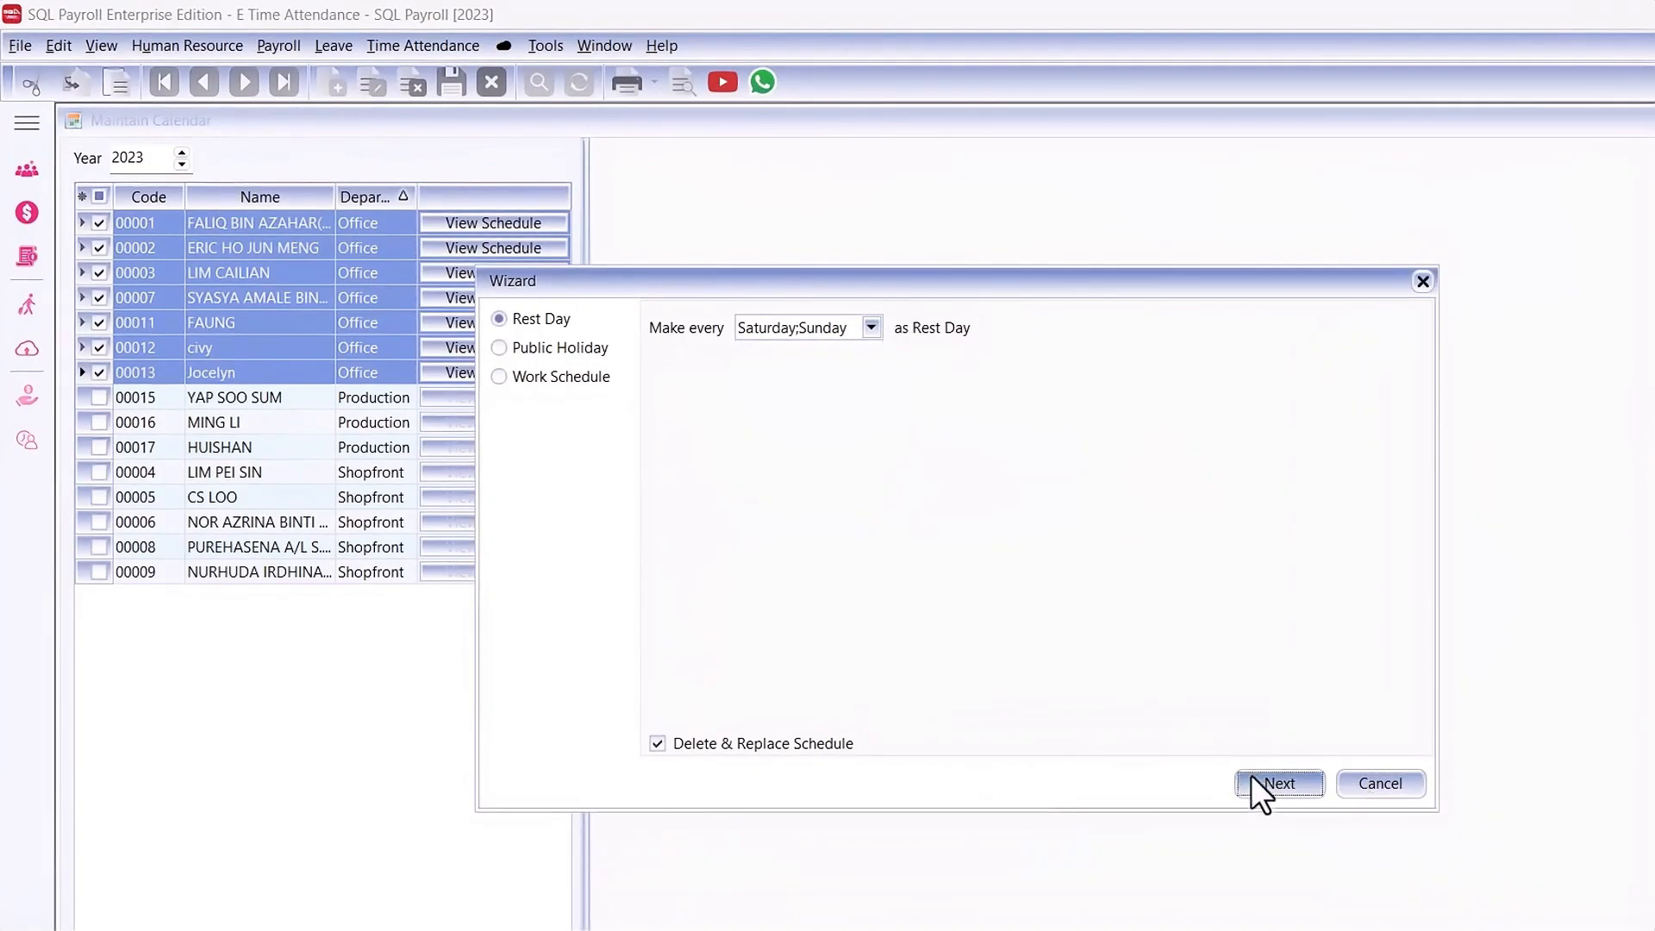
Step: Mark 01/04/2023 as a public holiday in the wizard and proceed to the work schedule page
{"action": "left_click", "coordinate": [914, 411]}
{"action": "left_click", "coordinate": [915, 411]}
{"action": "left_click", "coordinate": [914, 411]}
{"action": "left_click", "coordinate": [872, 466]}
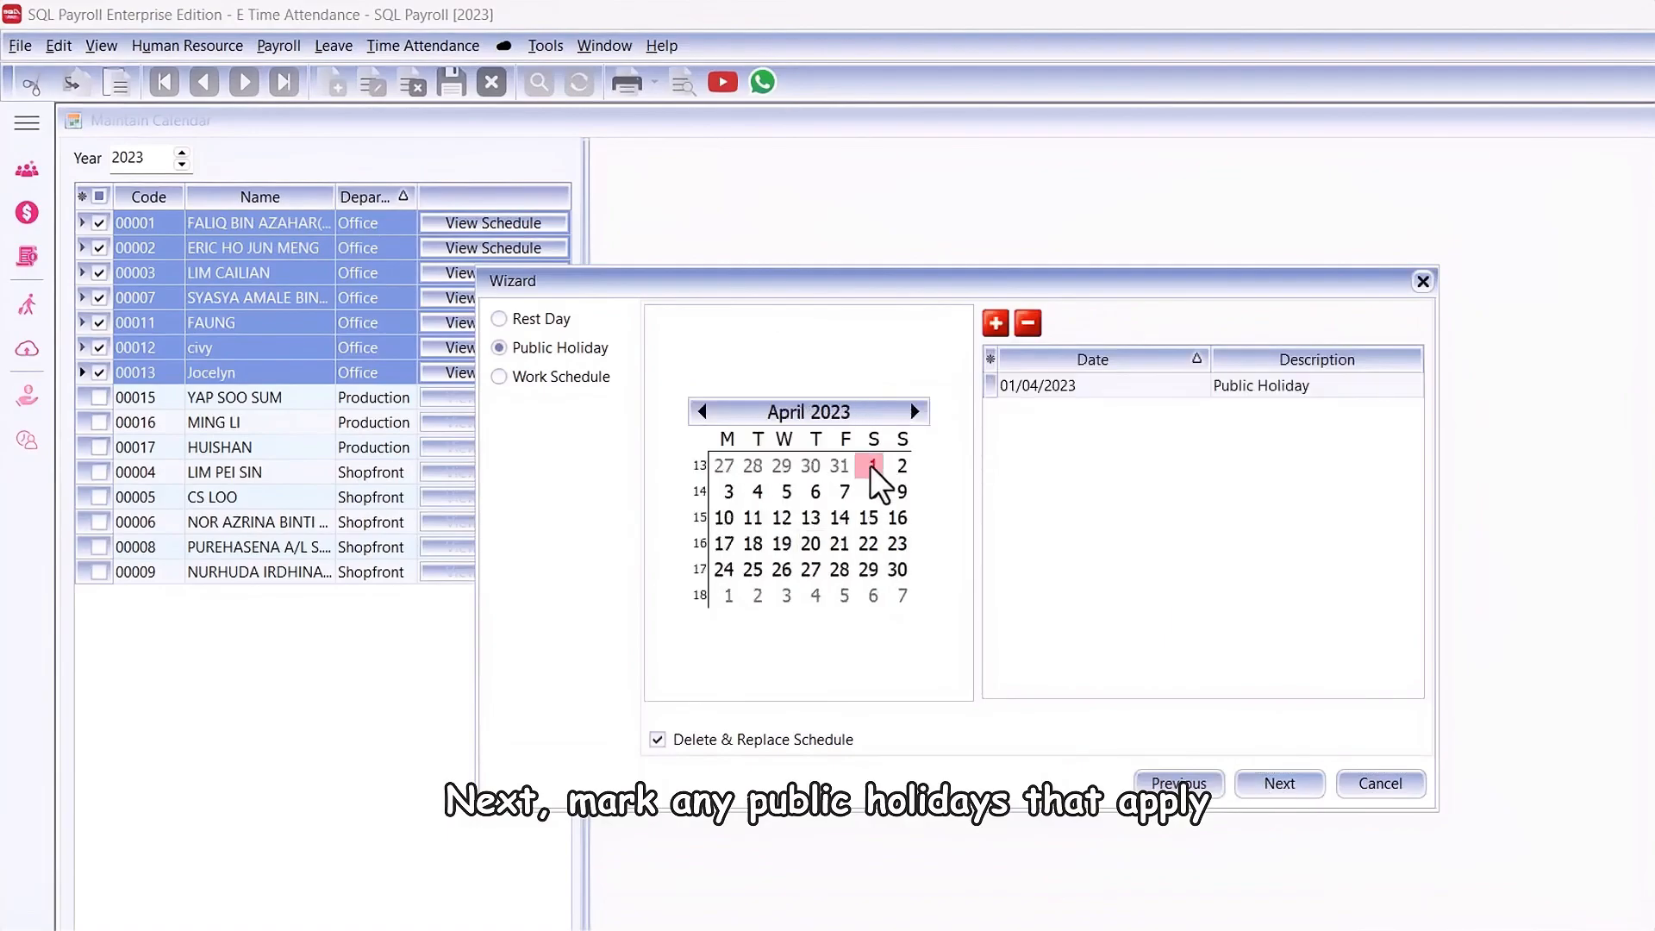
{"action": "left_click", "coordinate": [1275, 785]}
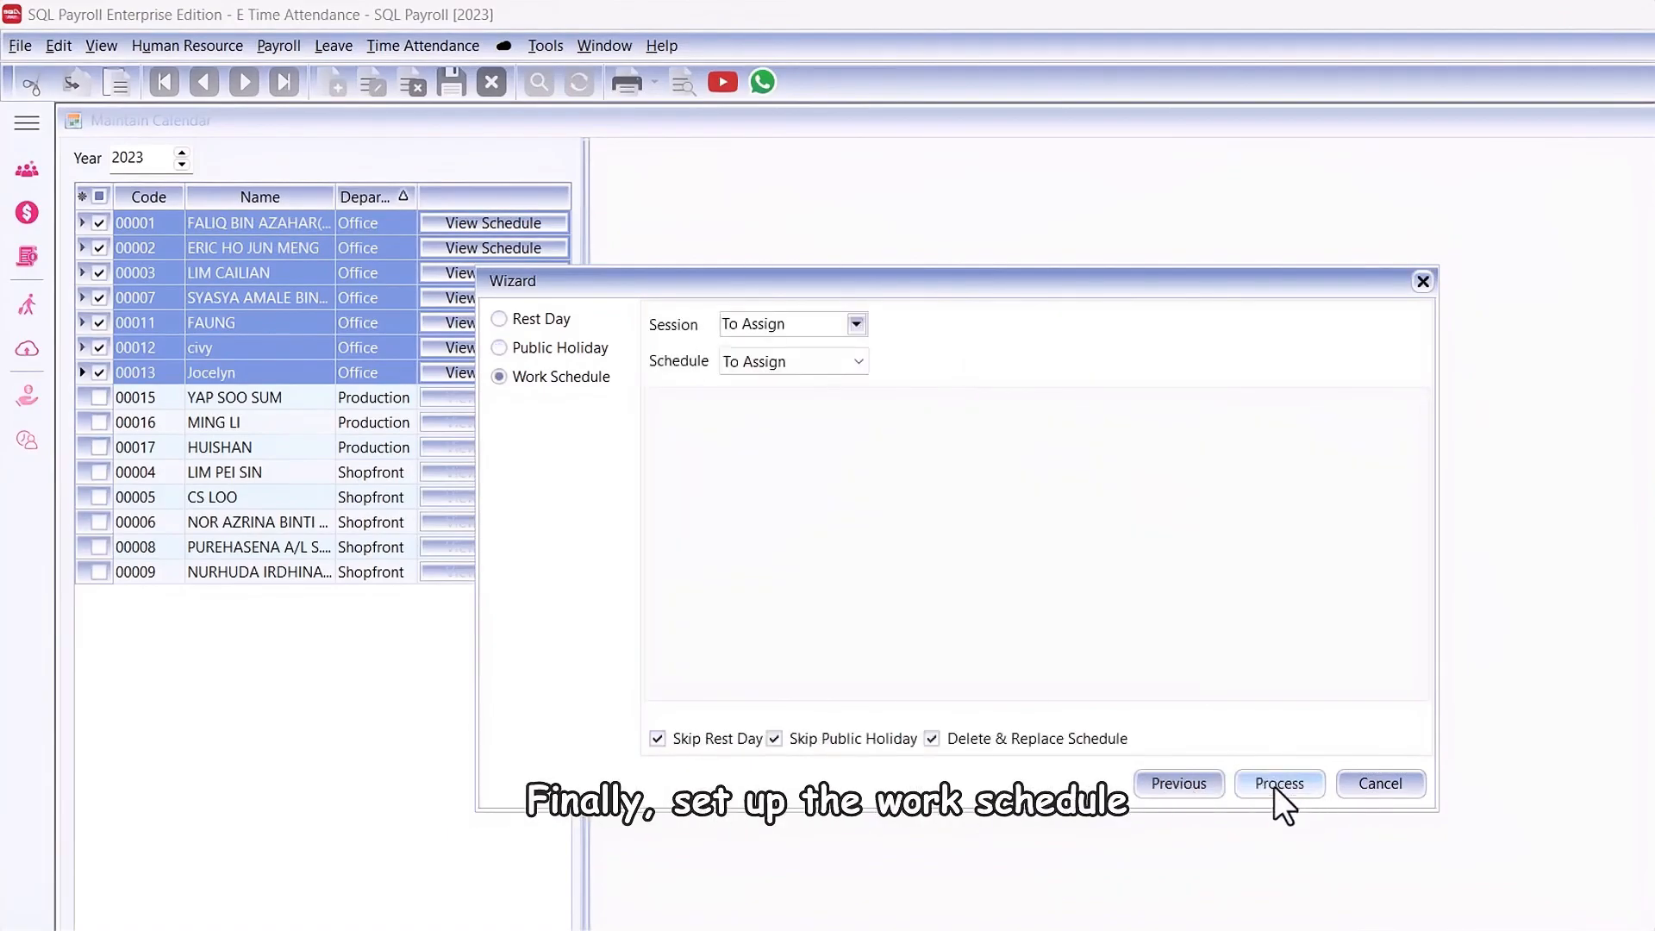
Step: Assign the Office session to the work schedule and set the schedule to By Months
{"action": "left_click", "coordinate": [854, 324]}
{"action": "left_click", "coordinate": [840, 378]}
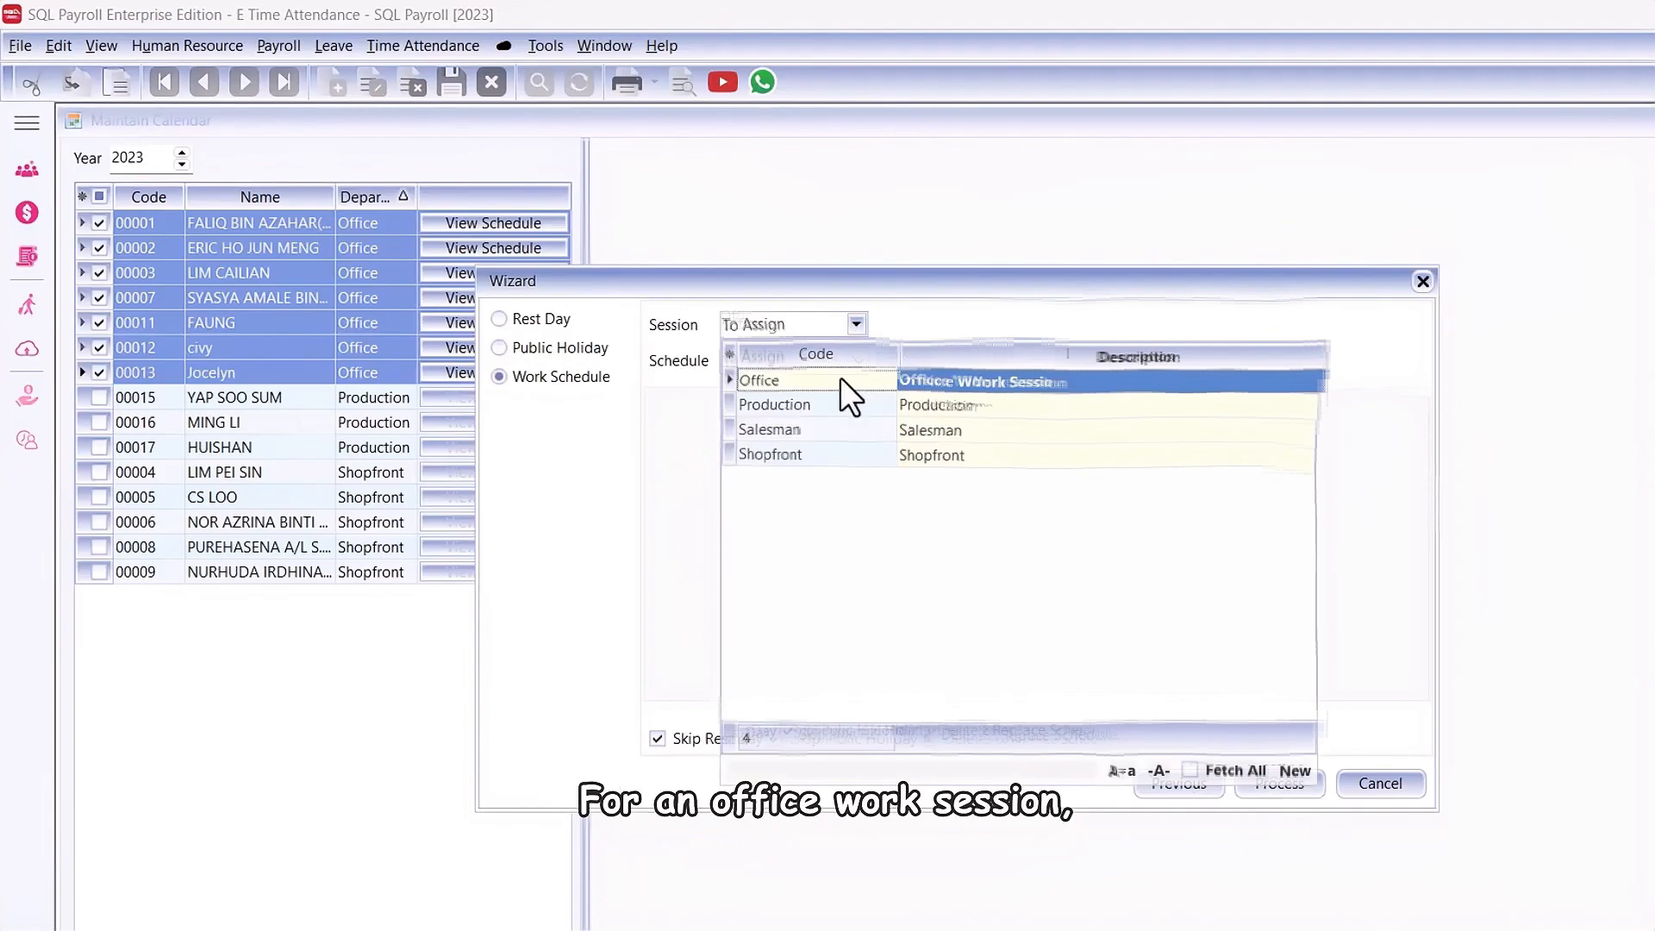
{"action": "left_click", "coordinate": [821, 359]}
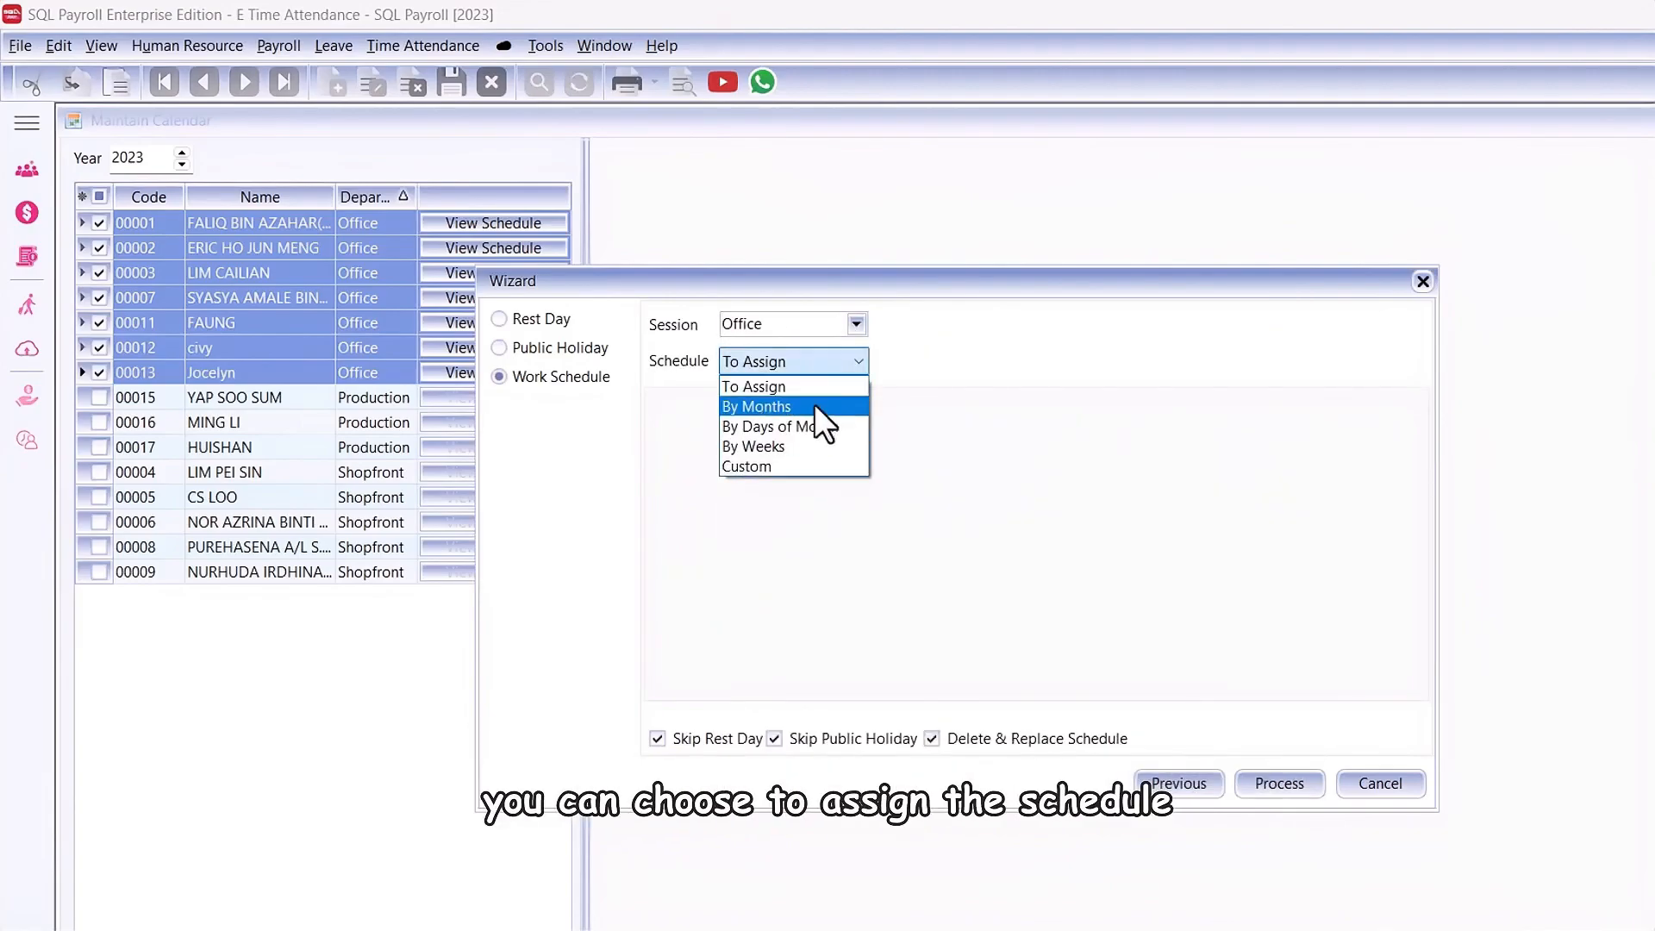
{"action": "left_click", "coordinate": [813, 404]}
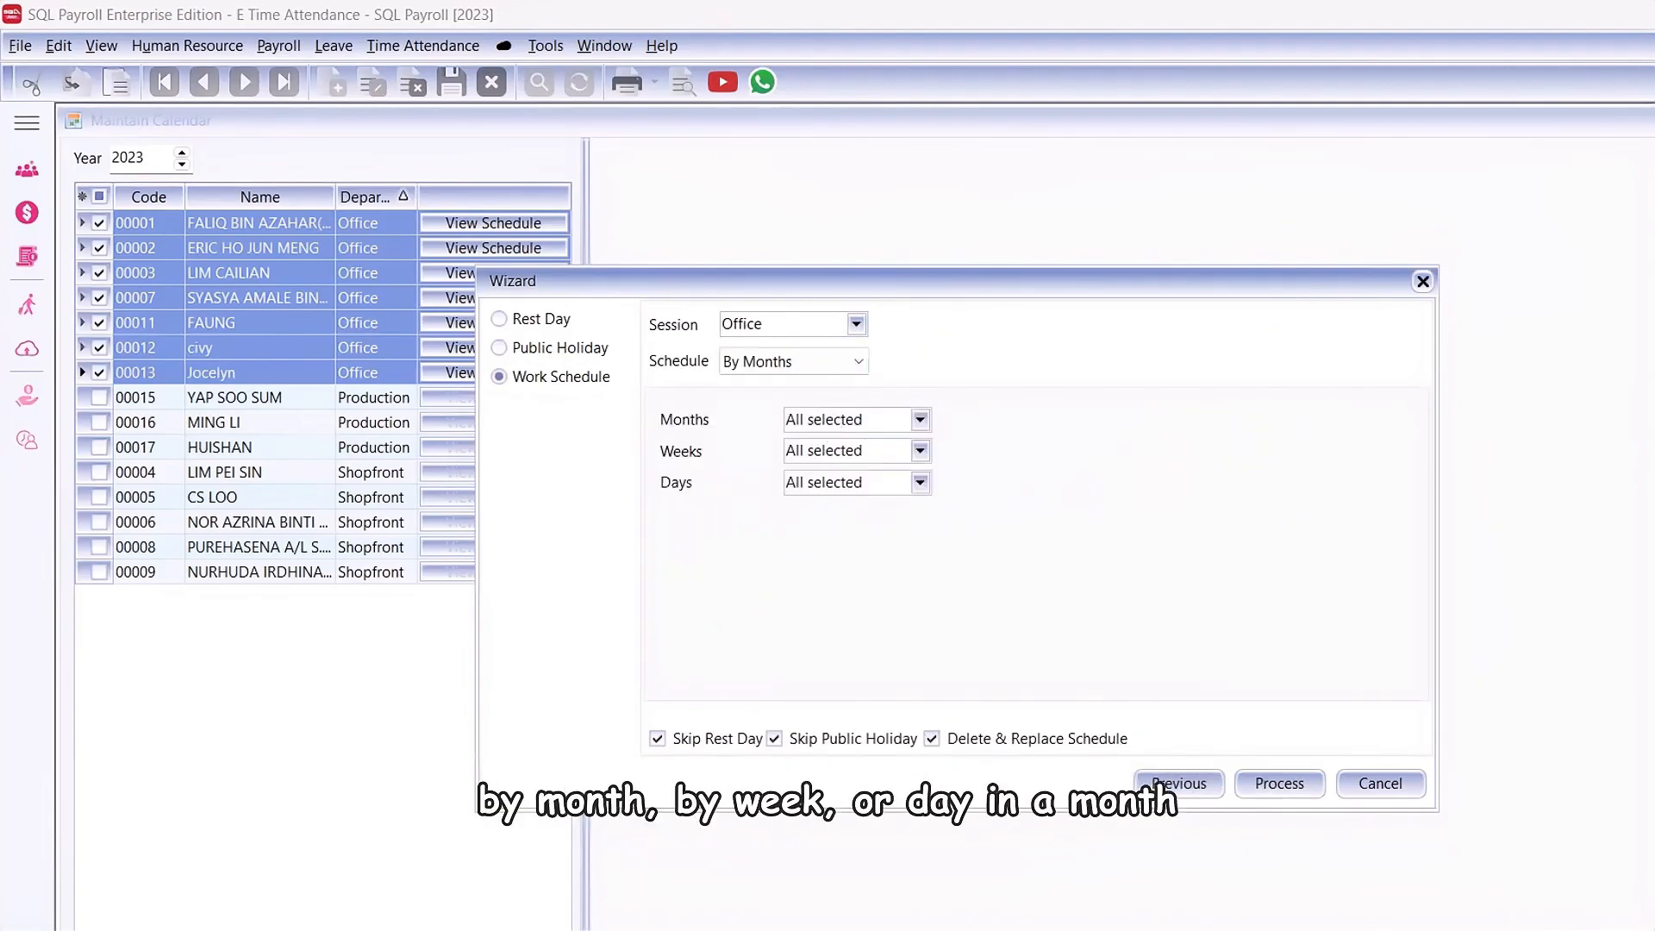
Step: Limit the work schedule's months to June only, and reselect all months
{"action": "left_click", "coordinate": [919, 420]}
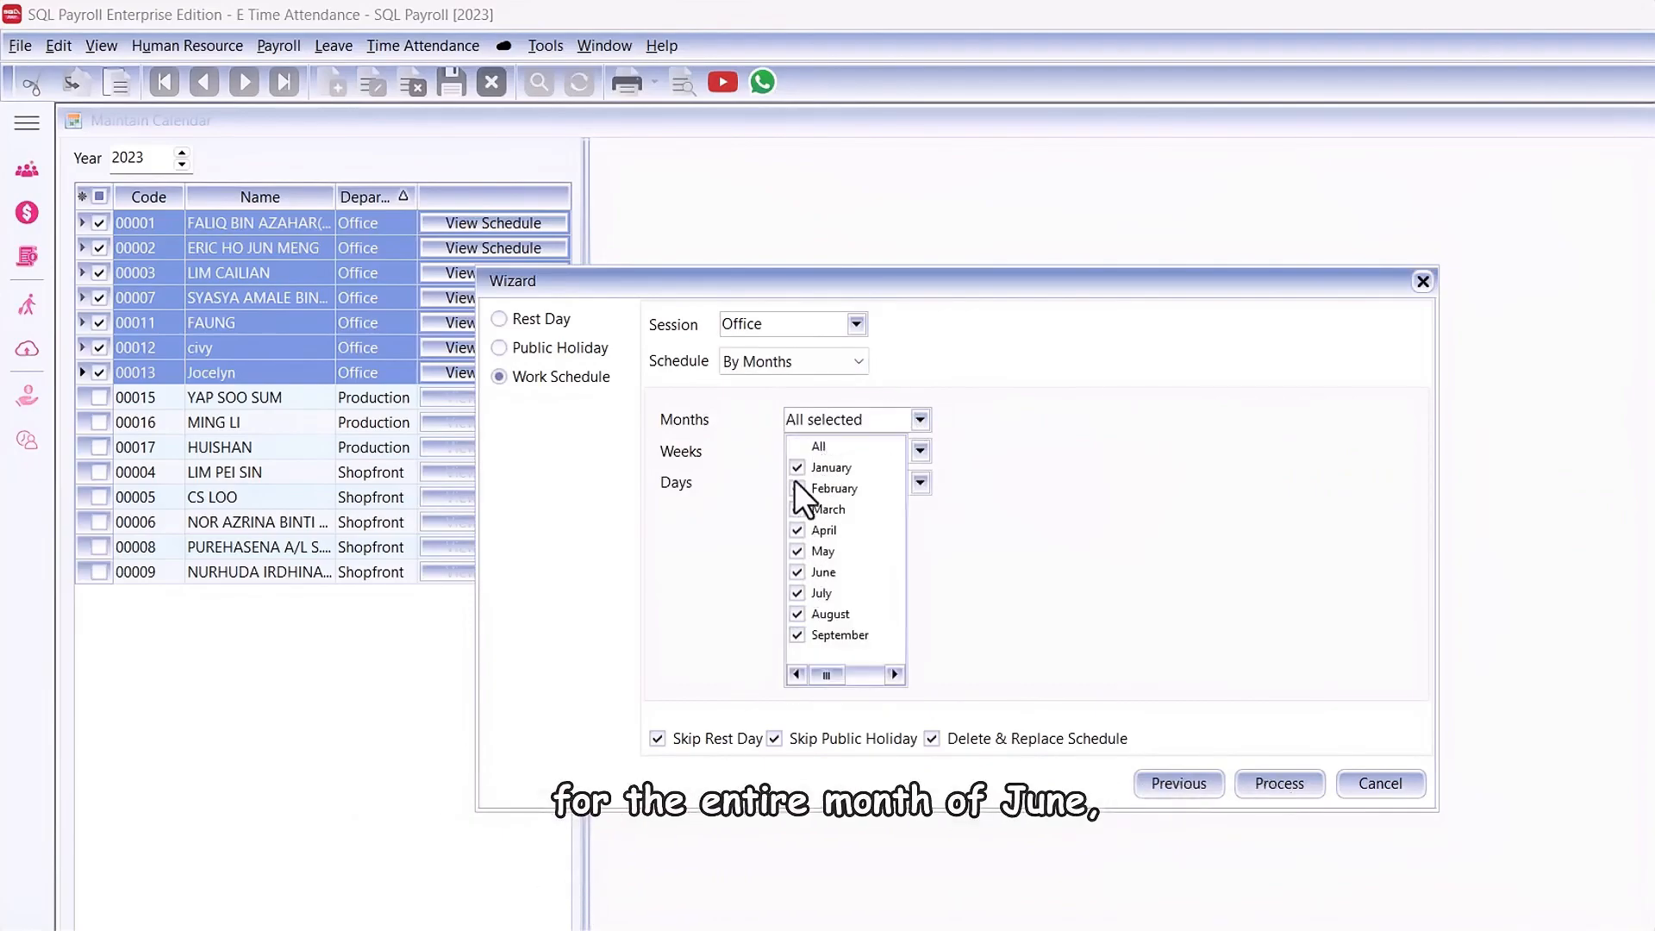
{"action": "left_click", "coordinate": [796, 447]}
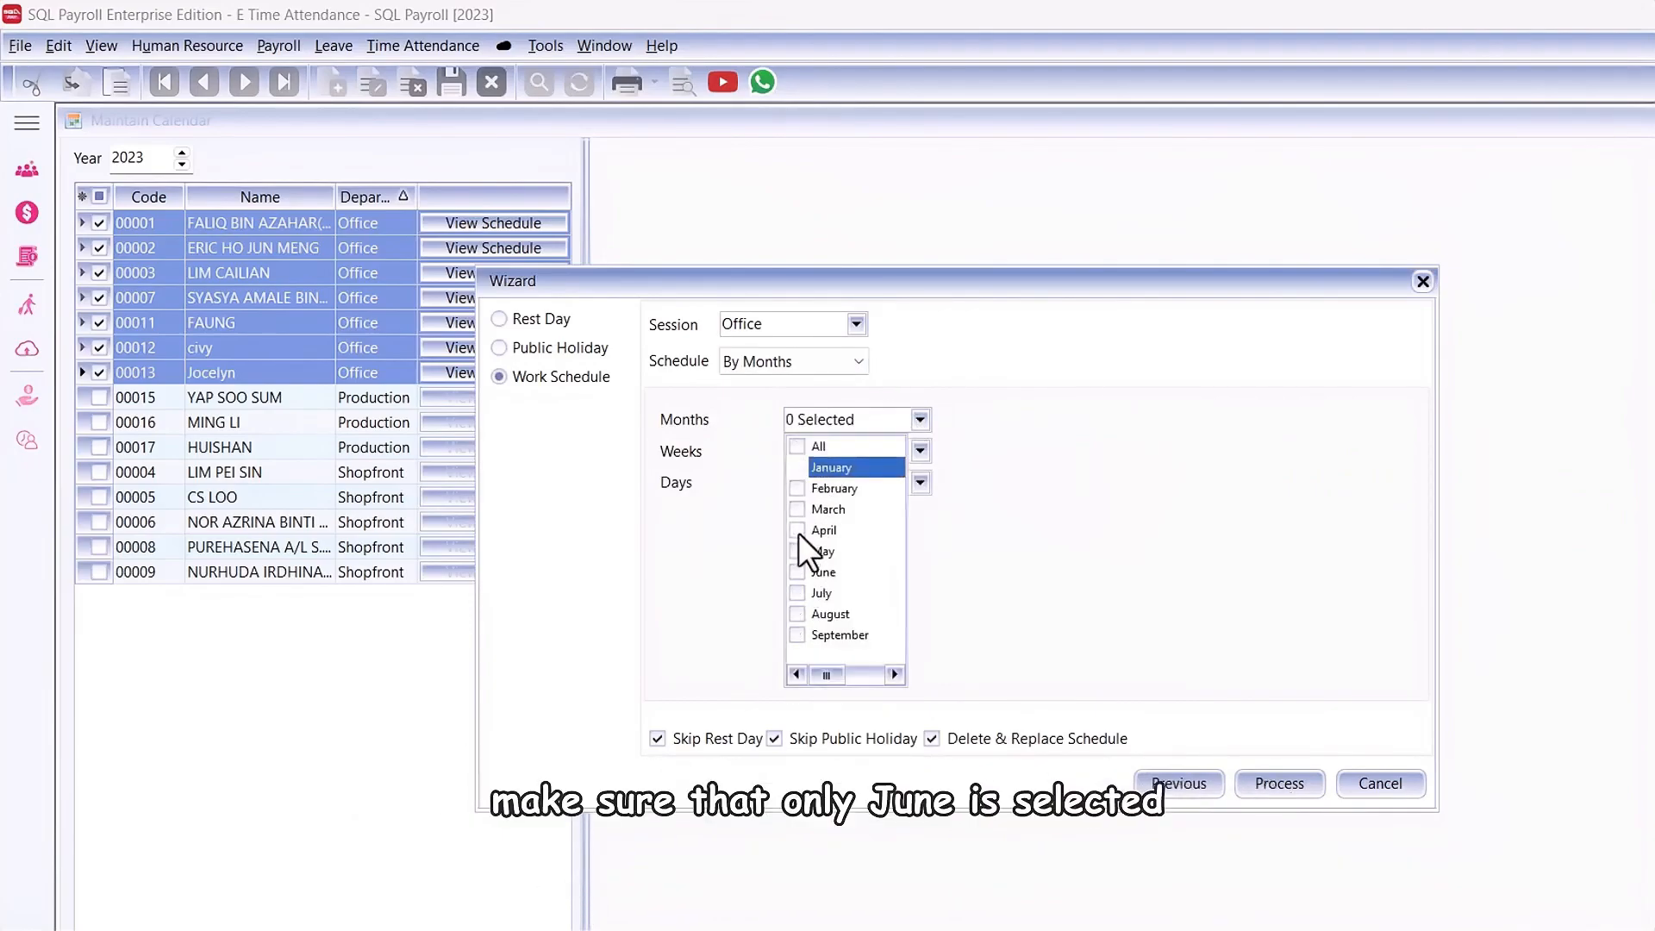
{"action": "left_click", "coordinate": [797, 572]}
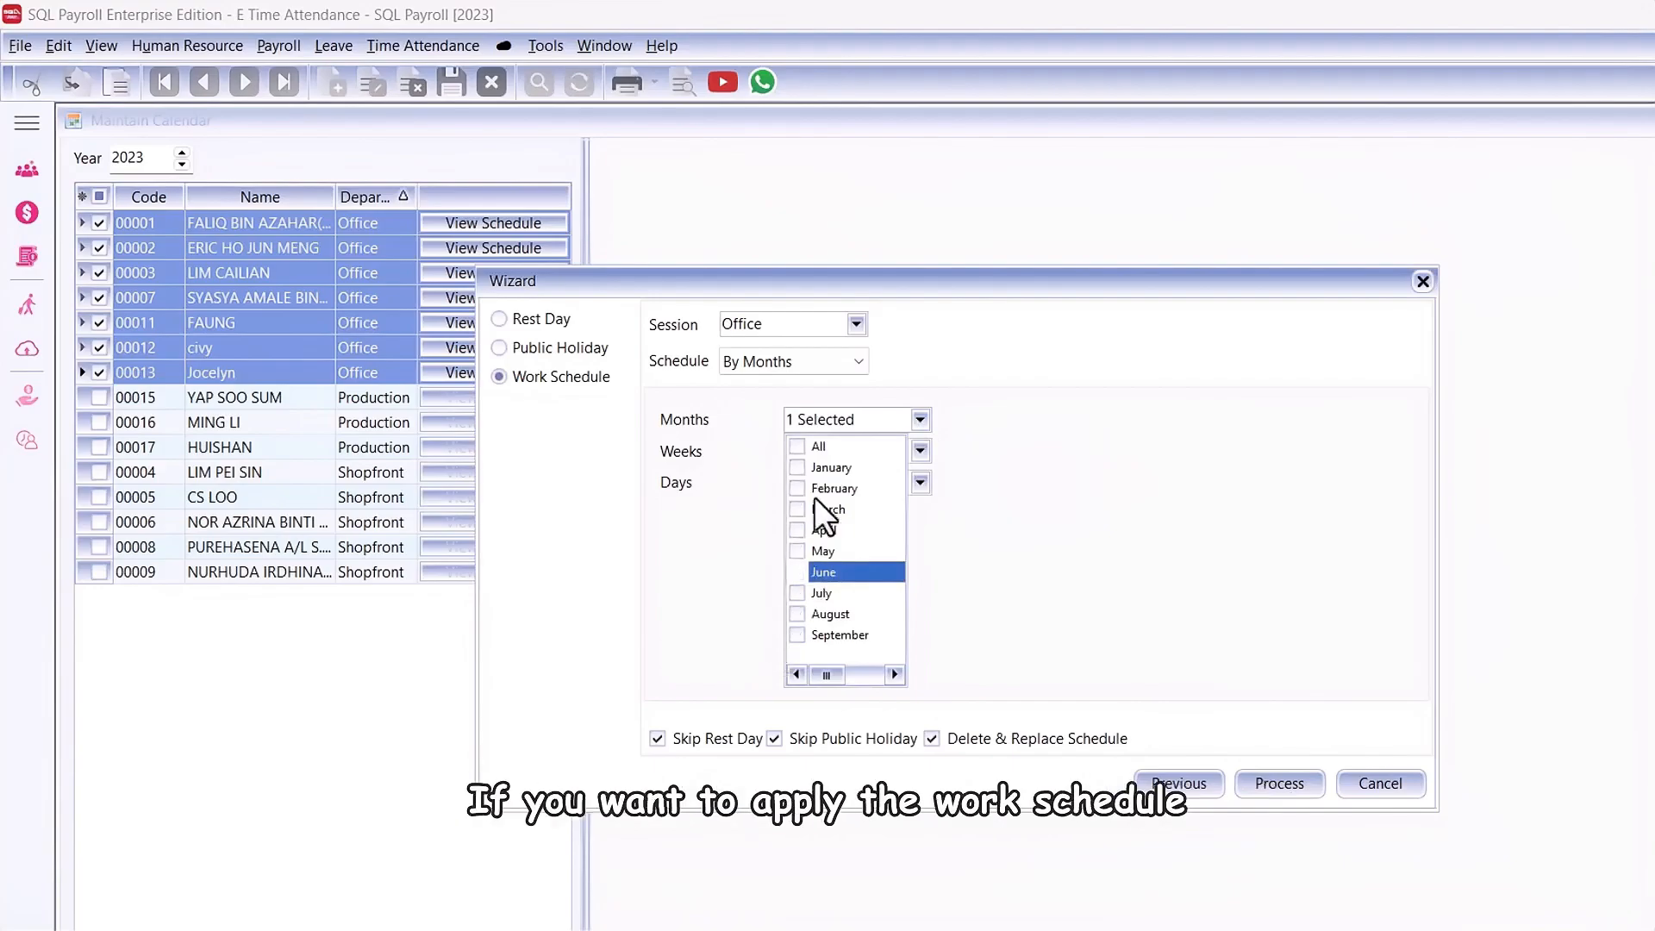
{"action": "left_click", "coordinate": [798, 446]}
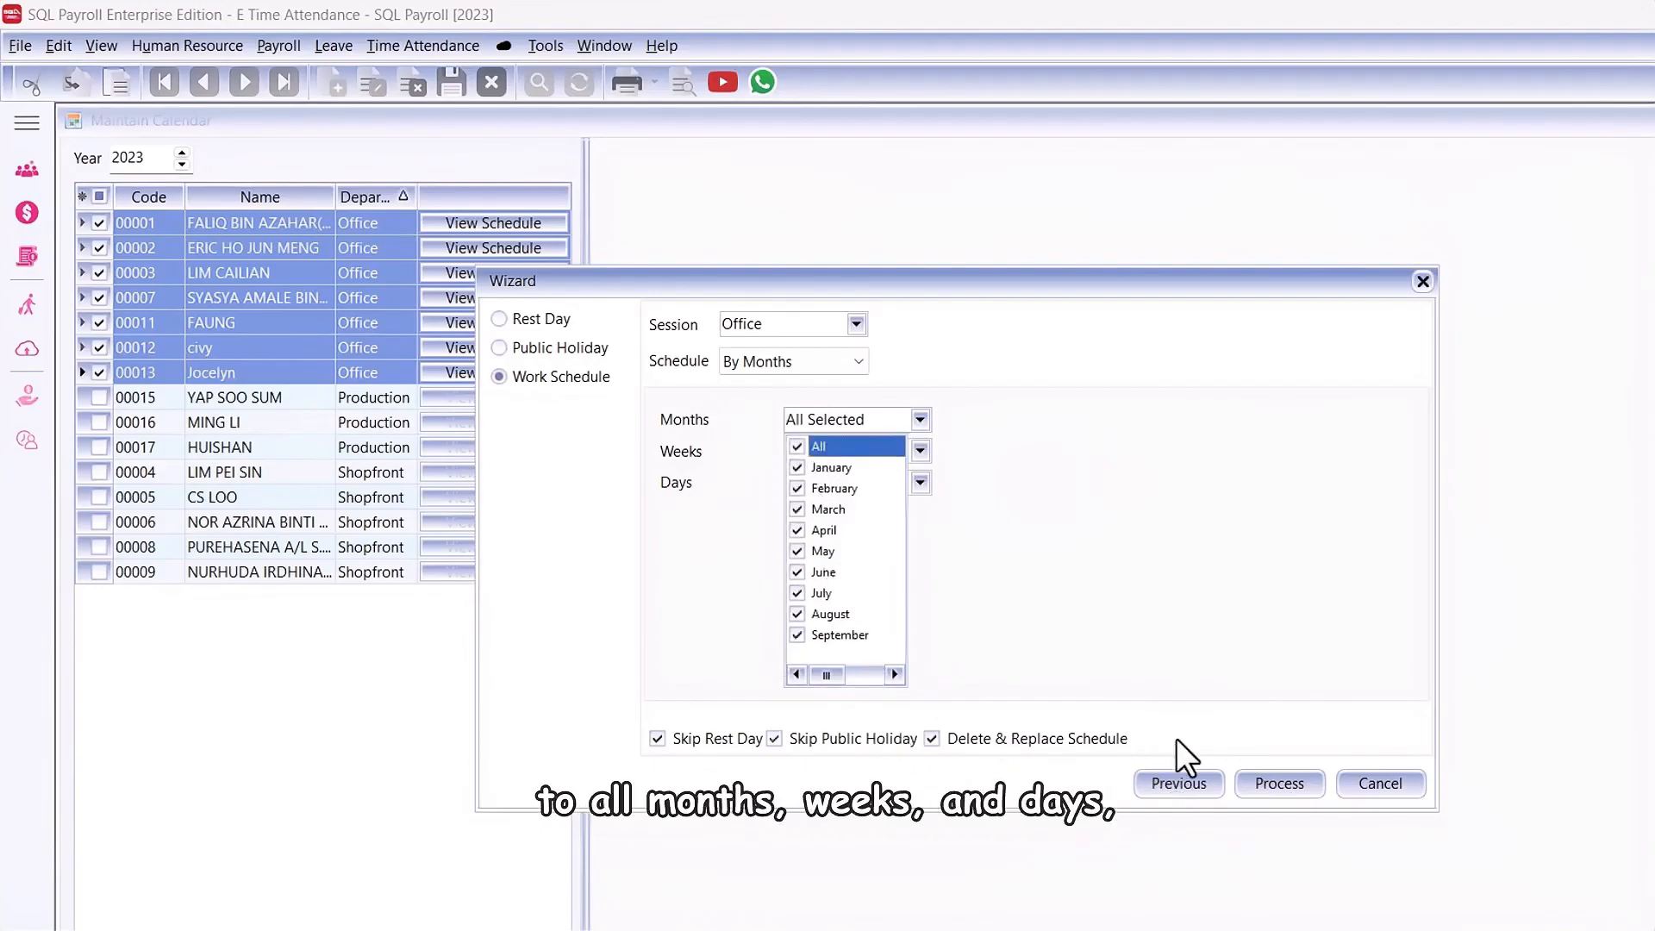
{"action": "left_click", "coordinate": [1154, 669]}
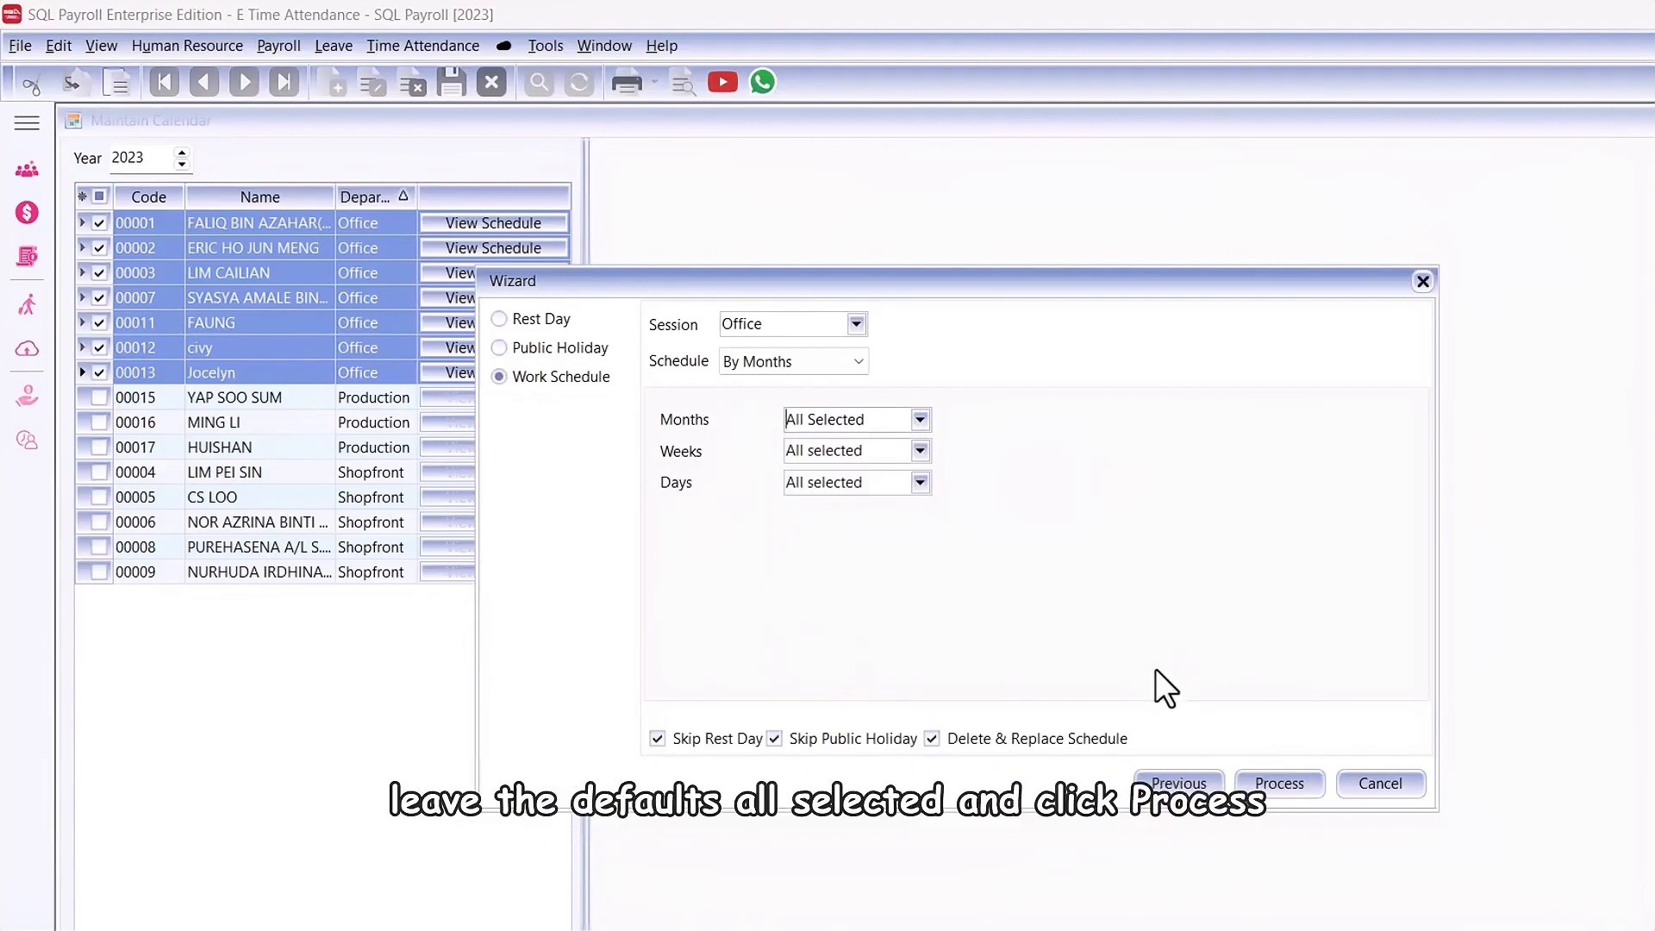
Step: Process the work schedule and open the first listed employee's calendar schedule
{"action": "left_click", "coordinate": [1274, 788]}
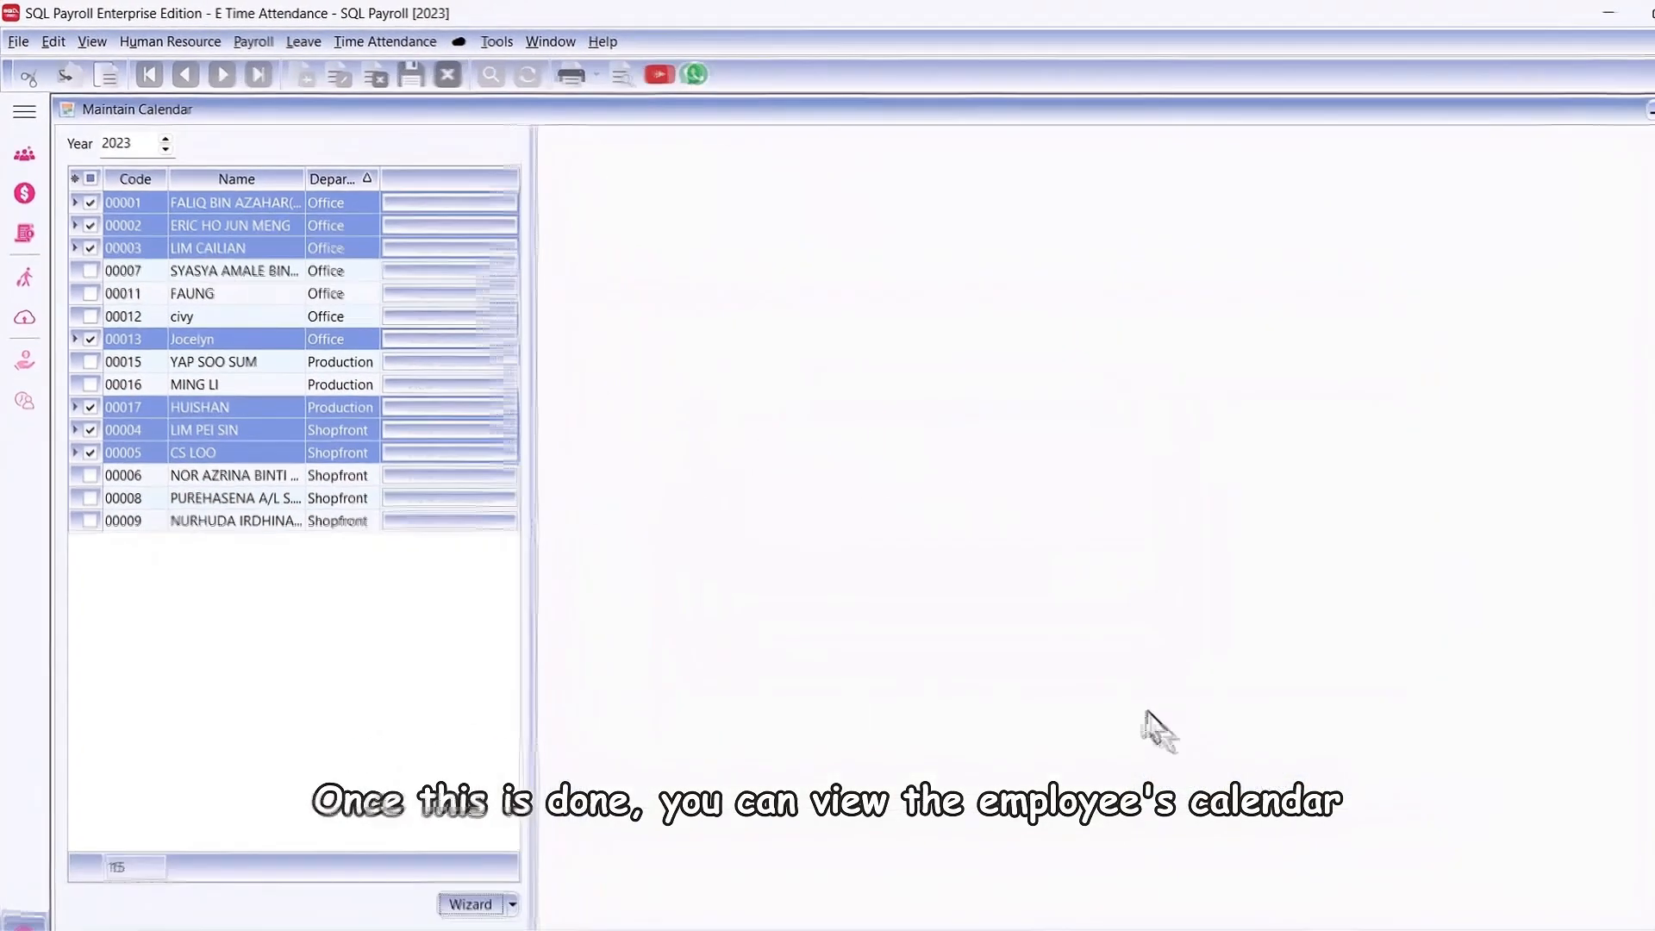
{"action": "left_click", "coordinate": [434, 194]}
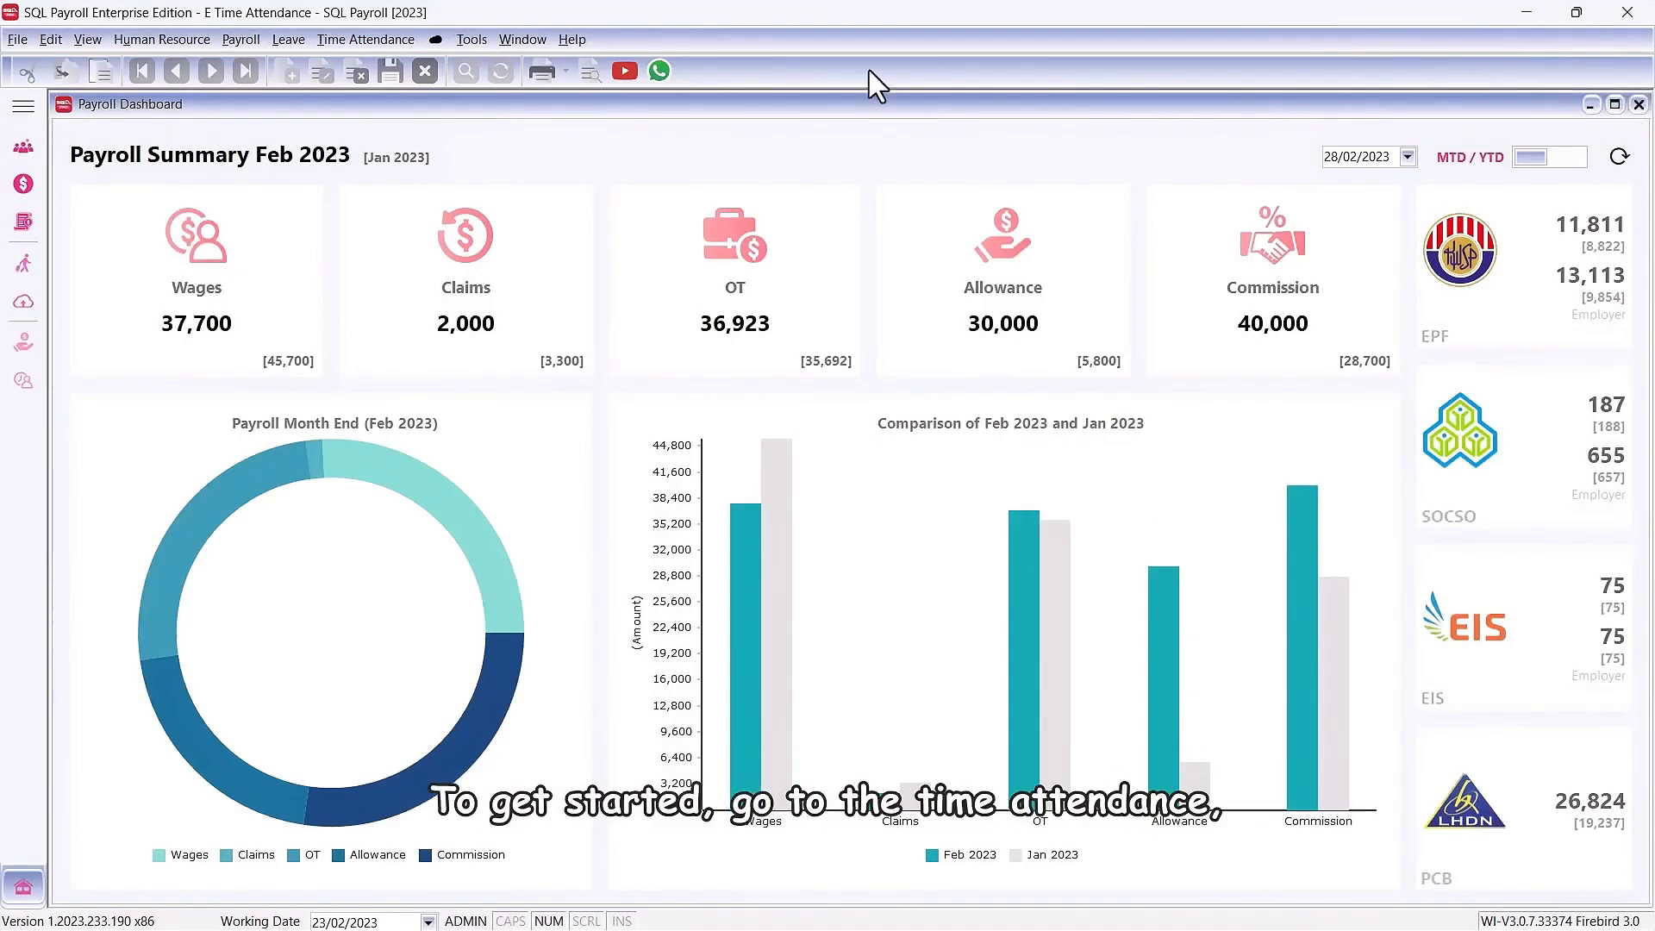
Step: Open the cloud synchronisation window and sync all data
{"action": "left_click", "coordinate": [436, 39]}
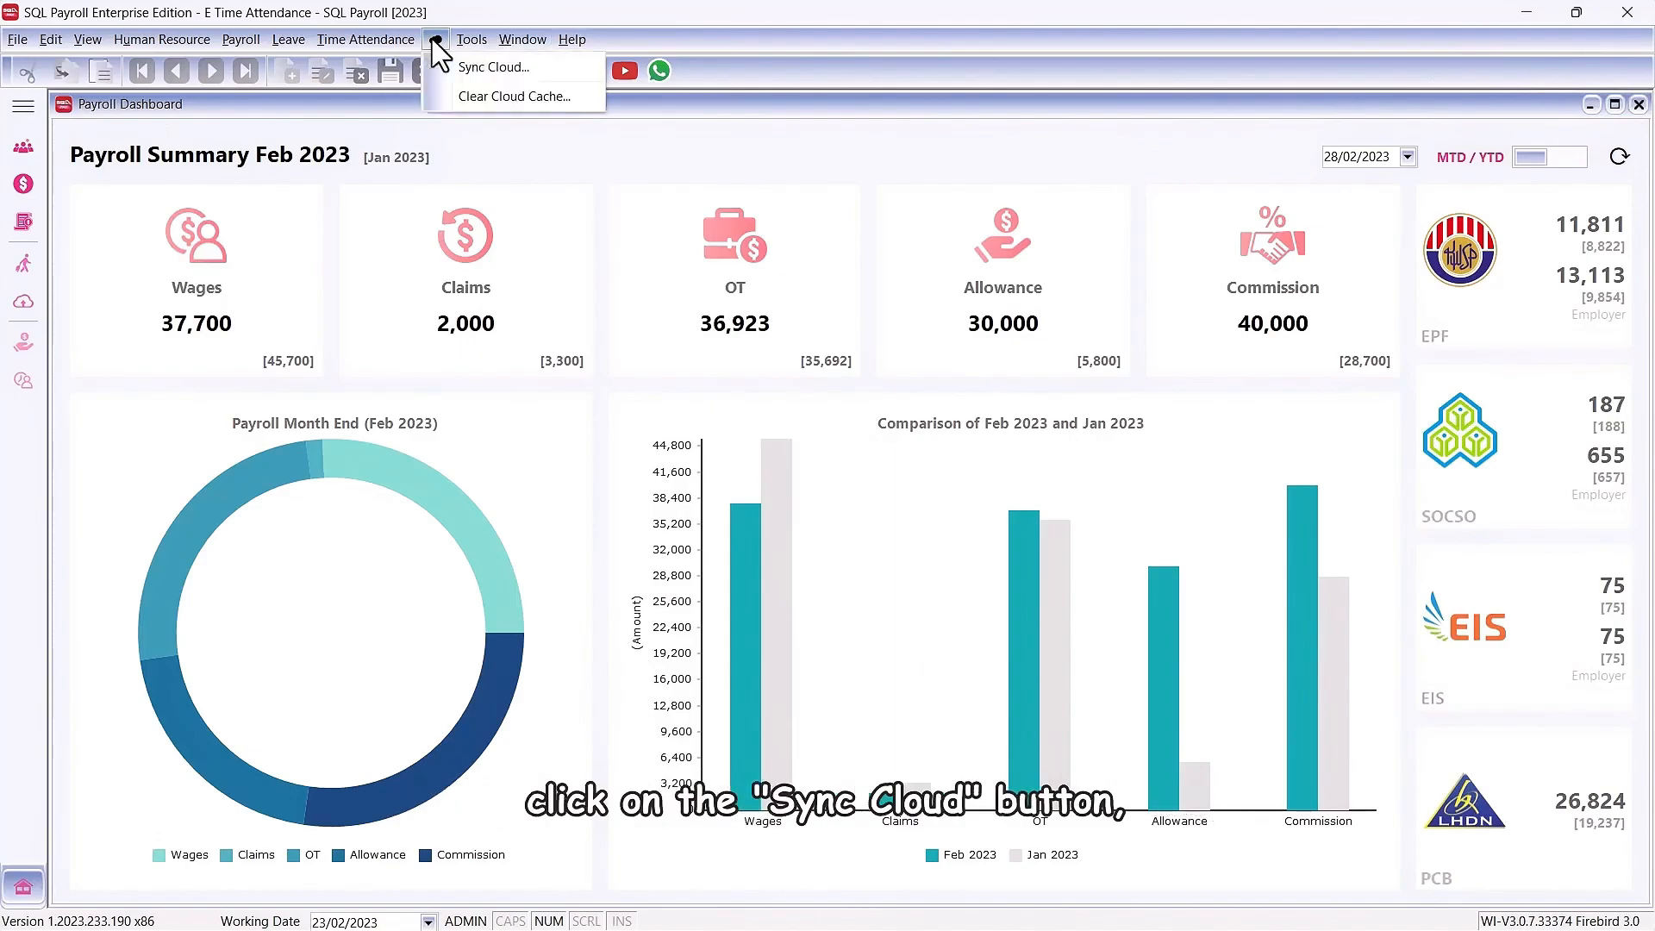
{"action": "left_click", "coordinate": [438, 66]}
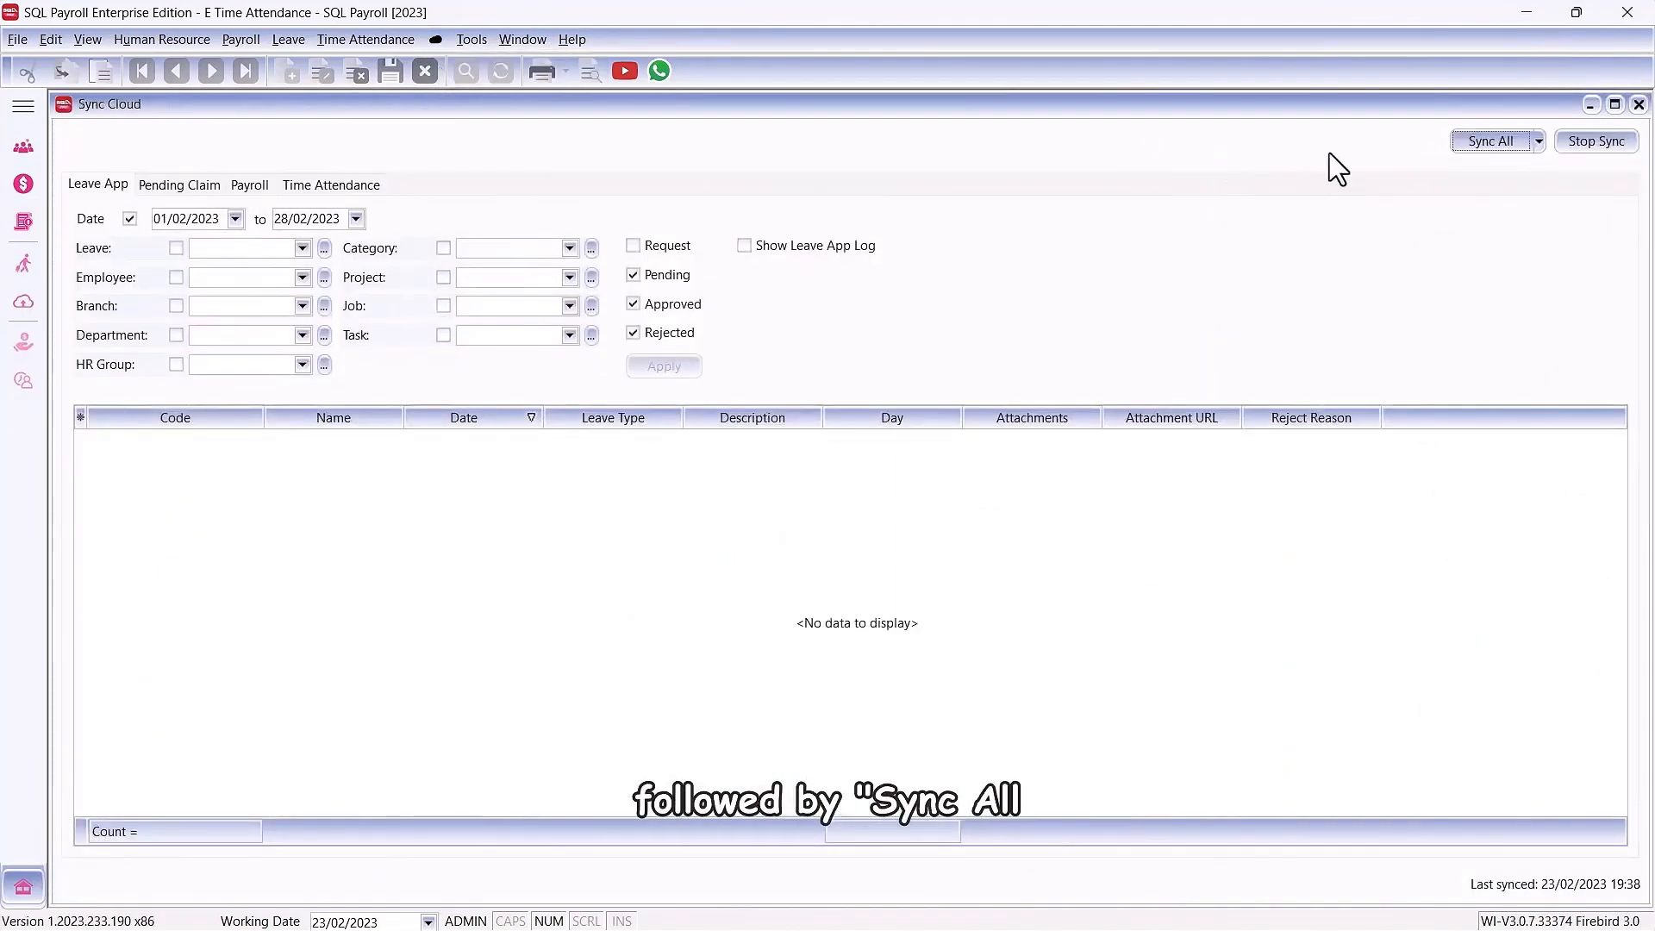
{"action": "left_click", "coordinate": [1475, 141]}
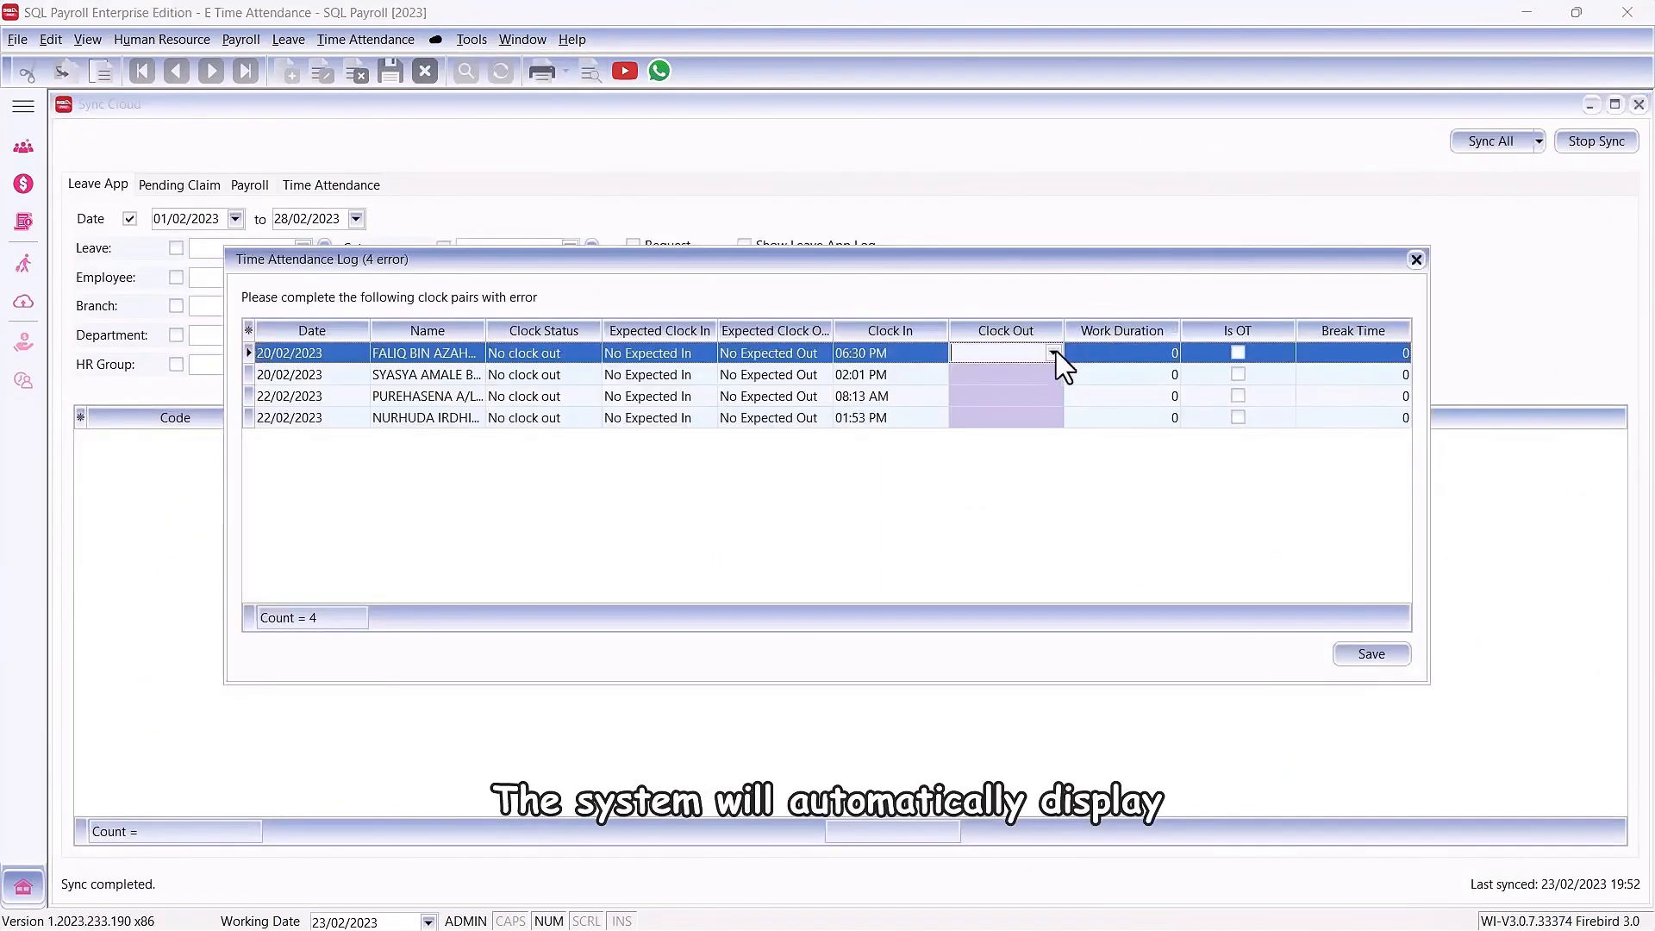
Step: Fill in the missing clock-outs for the two 20/02/2023 records: 06:30 PM for the first and 06:00 PM for the second
{"action": "left_click", "coordinate": [1053, 354]}
{"action": "left_click", "coordinate": [985, 517]}
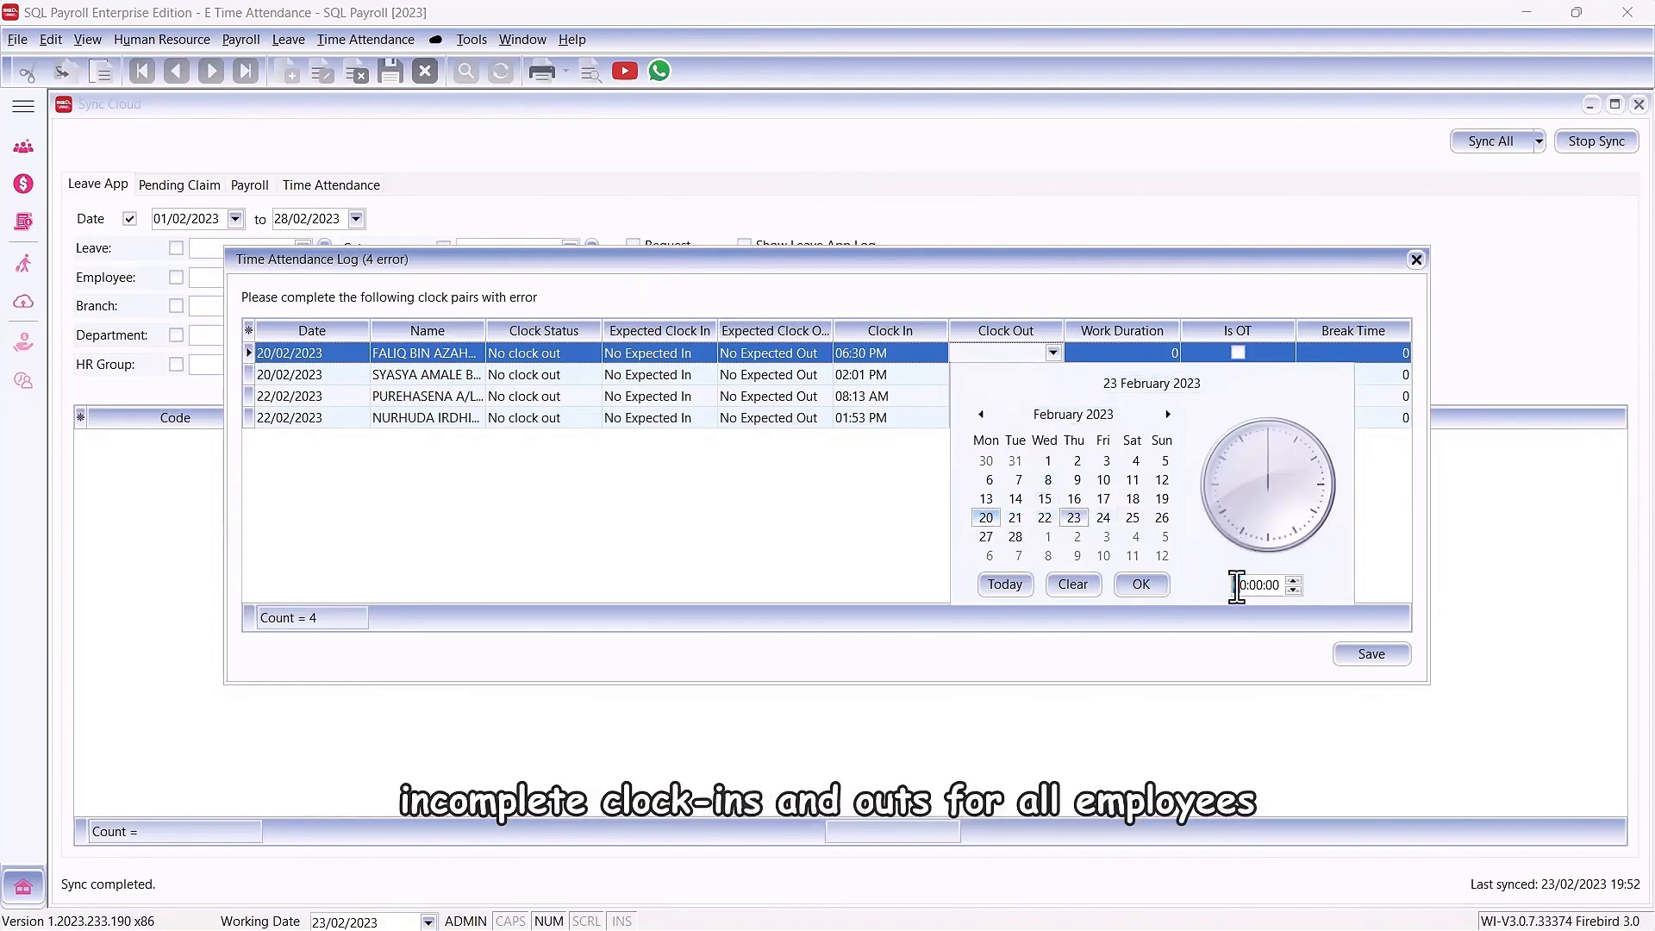
{"action": "left_click", "coordinate": [1140, 584]}
{"action": "left_click", "coordinate": [1054, 375]}
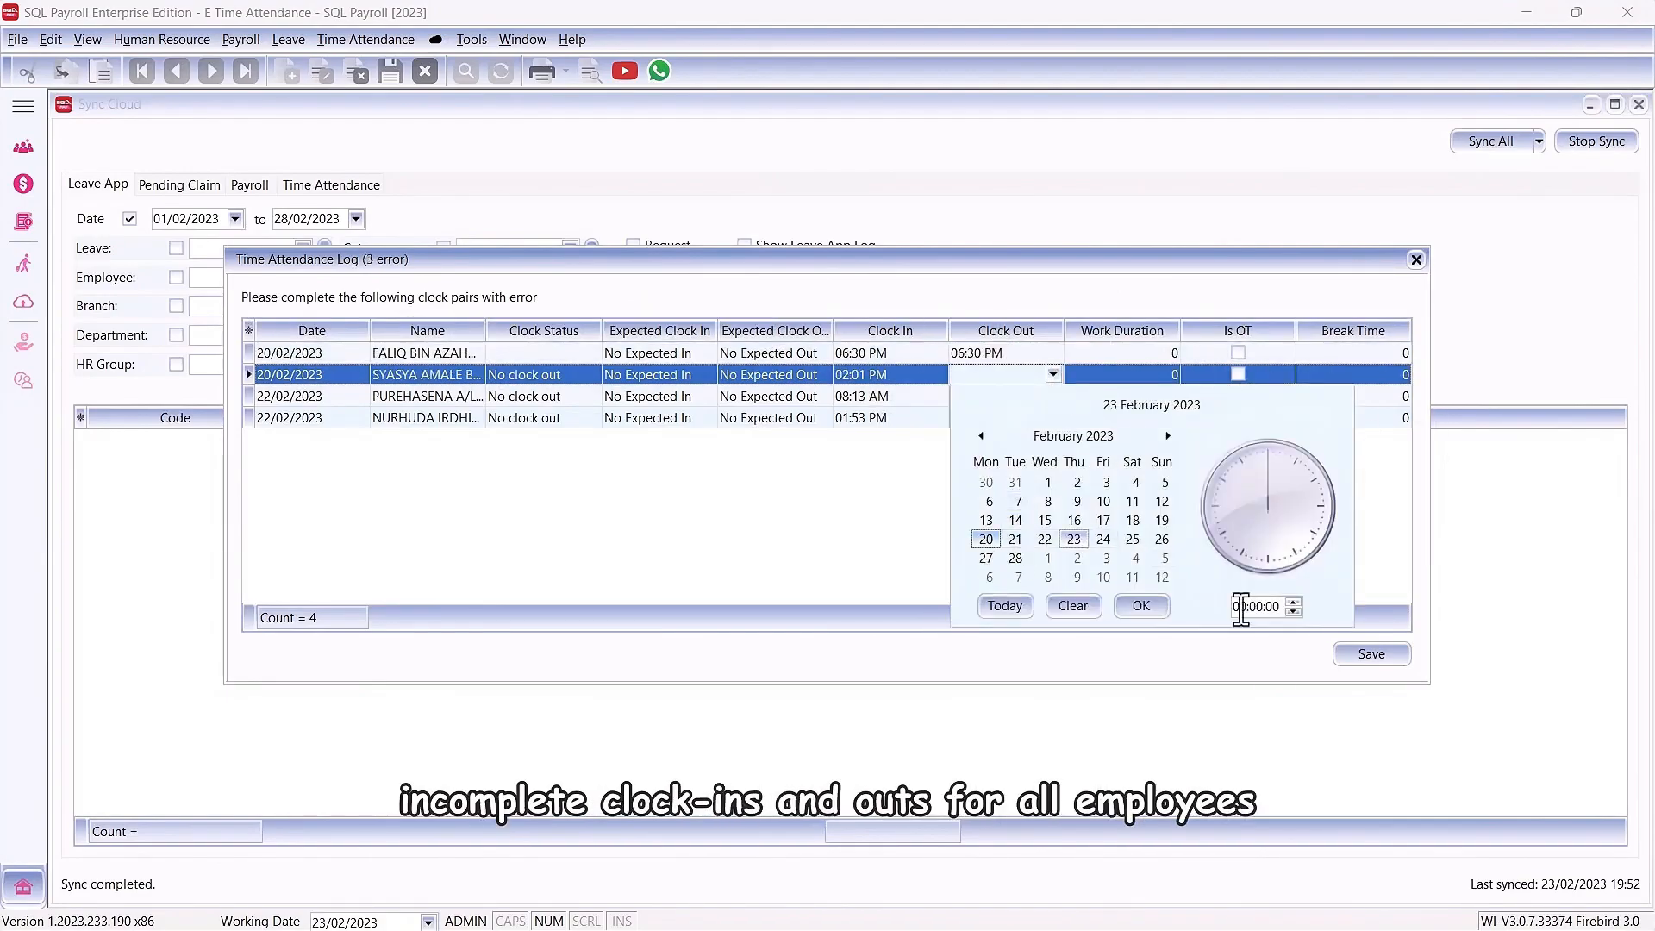
{"action": "left_click", "coordinate": [1238, 606]}
{"action": "type", "text": "18:00:00"}
{"action": "left_click", "coordinate": [1154, 608]}
Step: Fill in the missing 22/02/2023 clock-outs as 18:30 and 17:30, and save the time attendance log
{"action": "left_click", "coordinate": [1053, 397]}
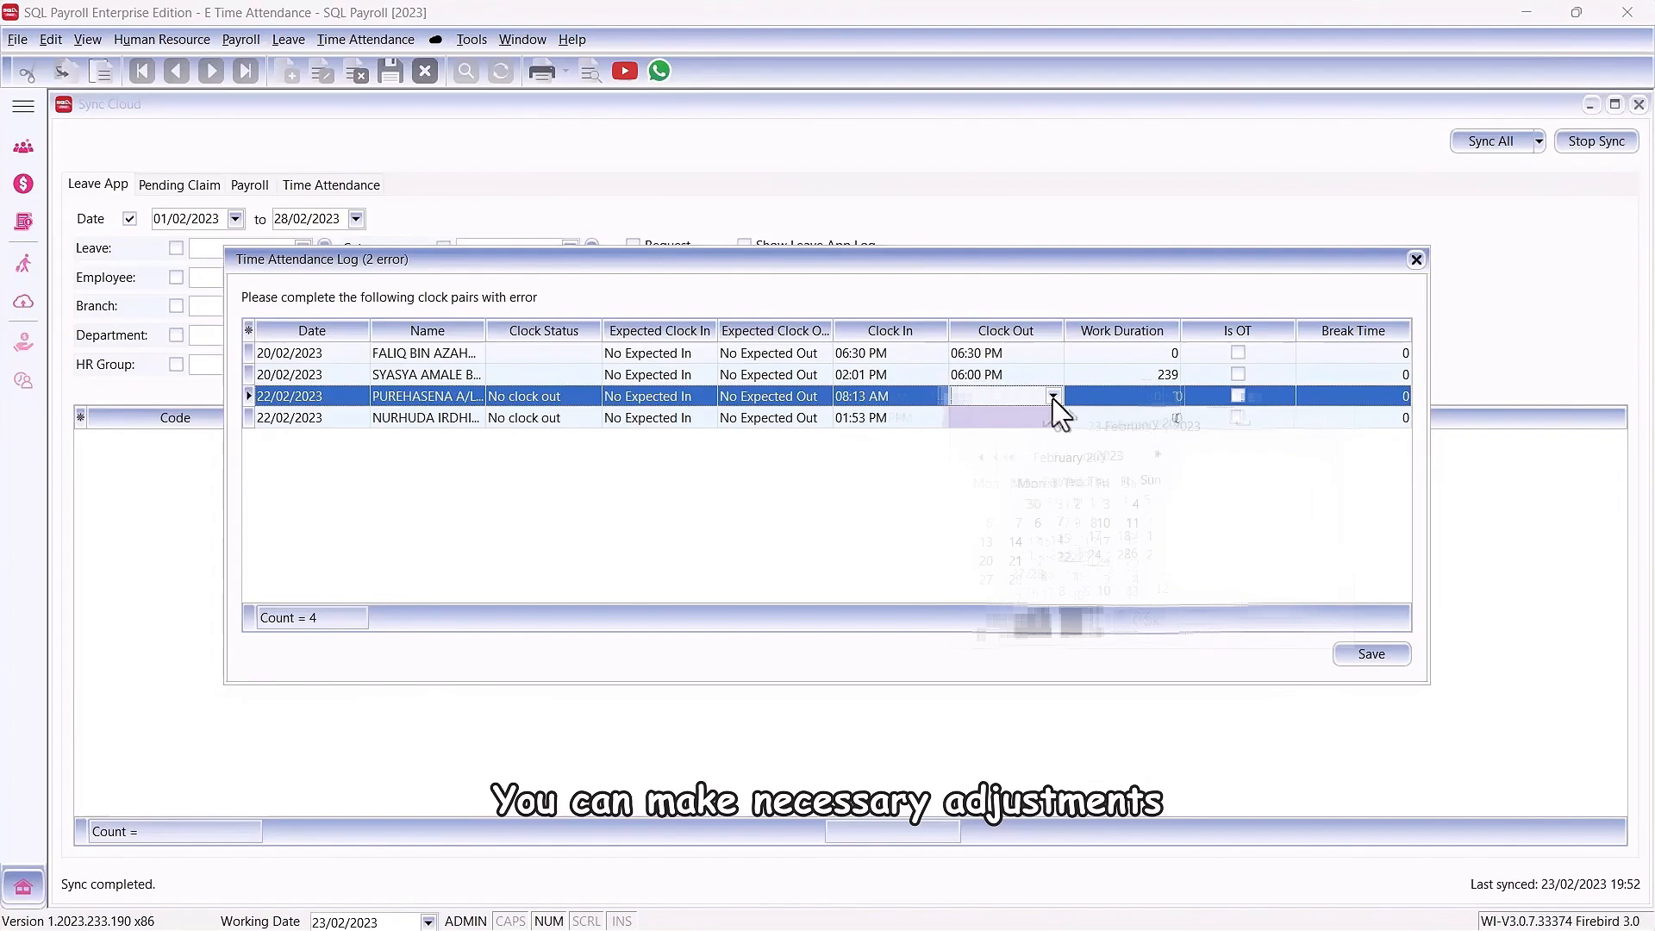
{"action": "left_click", "coordinate": [1241, 629]}
{"action": "type", "text": "1830"}
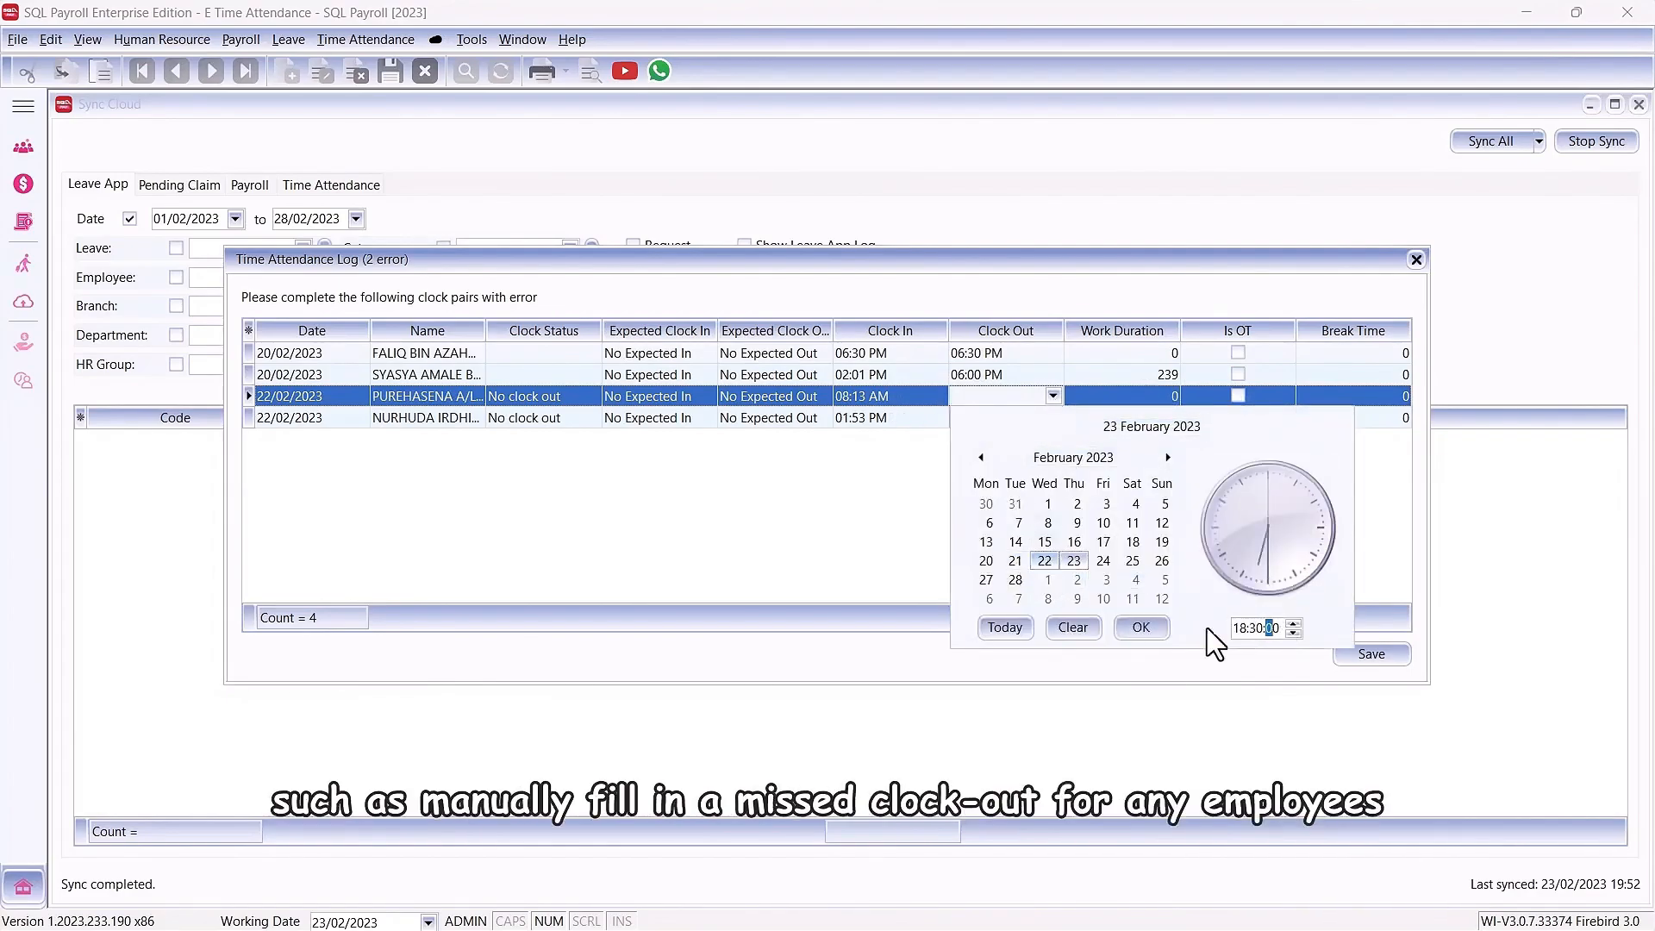
{"action": "left_click", "coordinate": [1140, 627]}
{"action": "left_click", "coordinate": [1053, 418]}
{"action": "left_click", "coordinate": [1245, 649]}
{"action": "type", "text": "1730"}
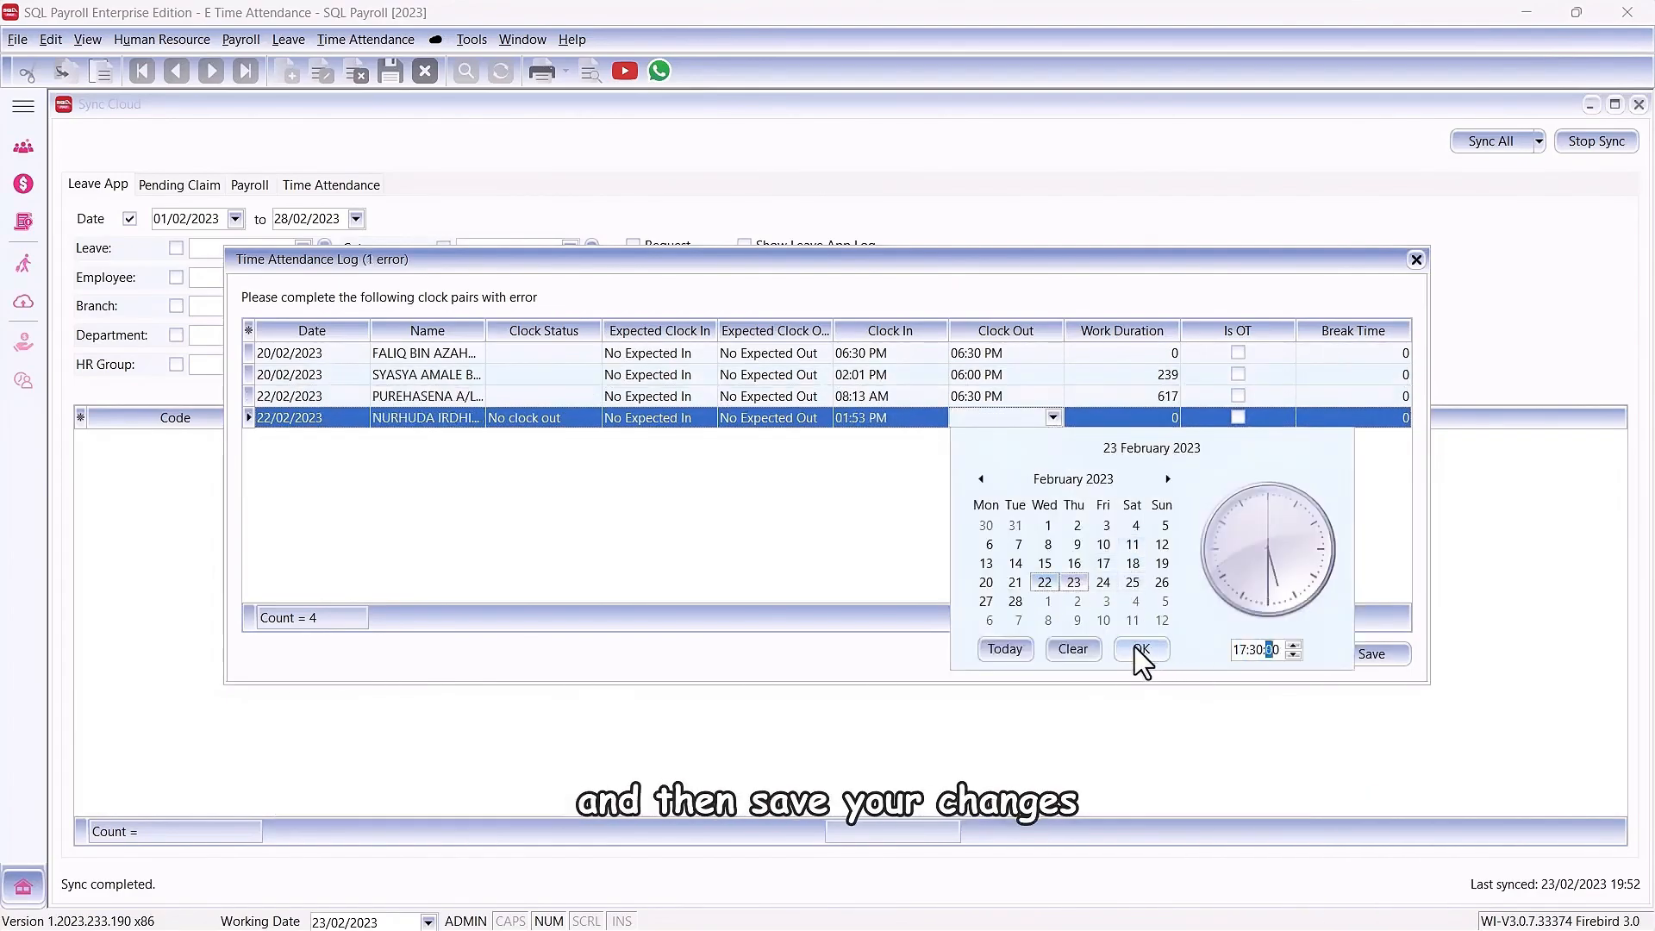
{"action": "left_click", "coordinate": [1140, 649]}
{"action": "left_click", "coordinate": [1372, 654]}
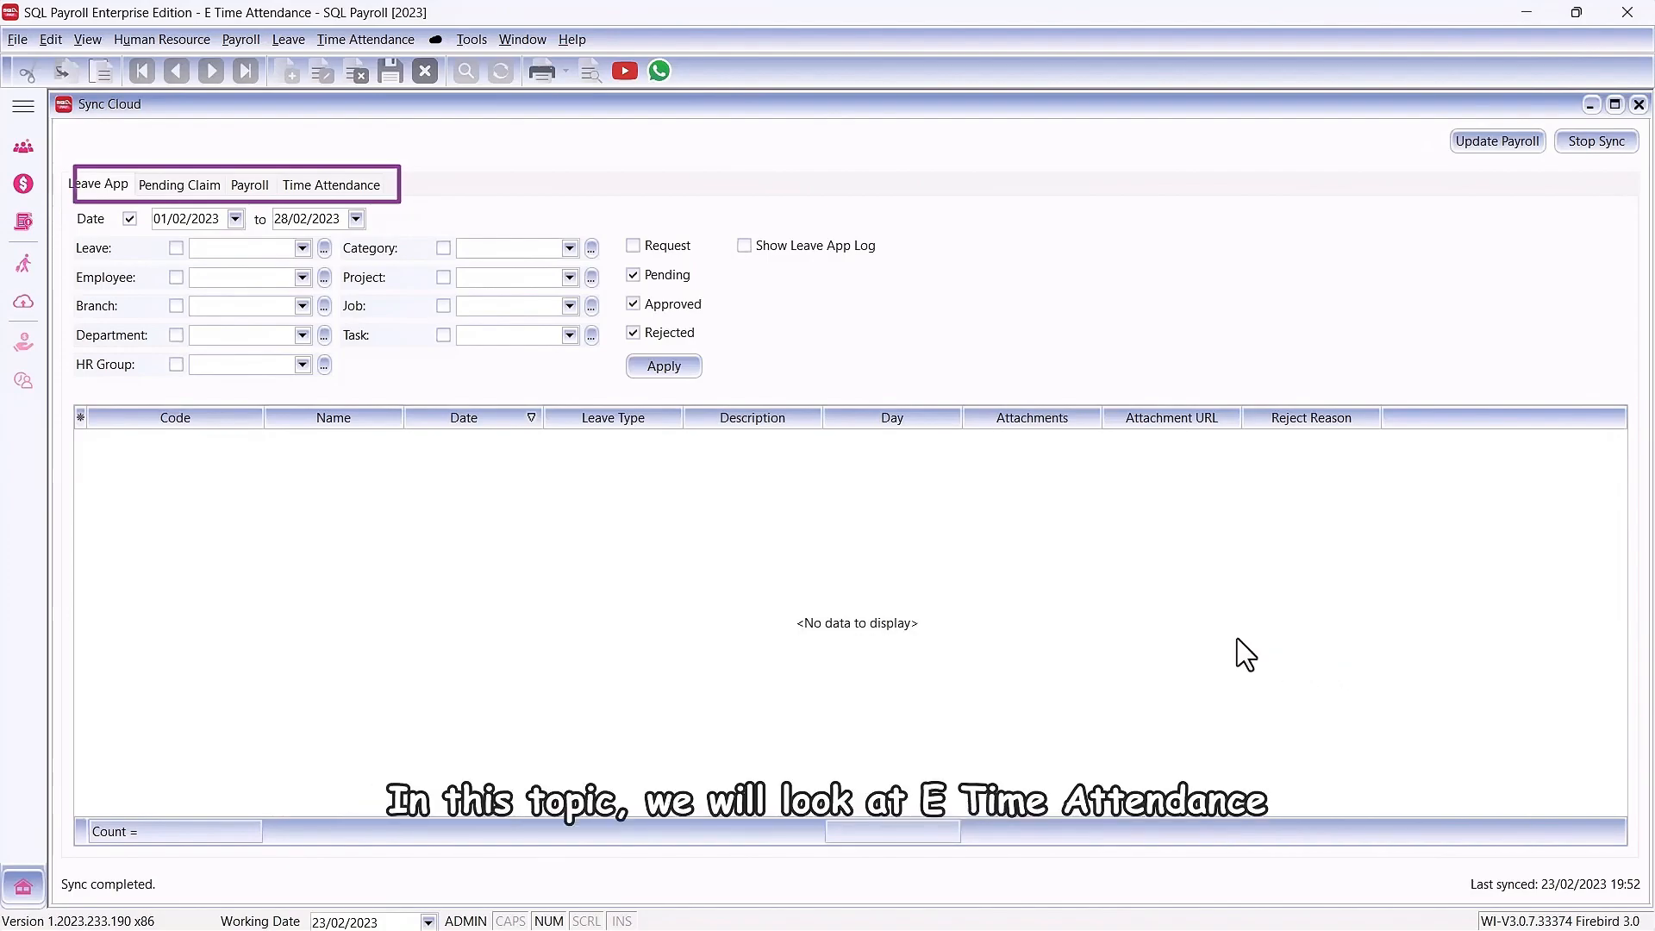
Step: From the synced time attendance records, set the claimable minutes of the 20/02/2023 overtime starting 01:42 PM to 100 and save
{"action": "left_click", "coordinate": [339, 189]}
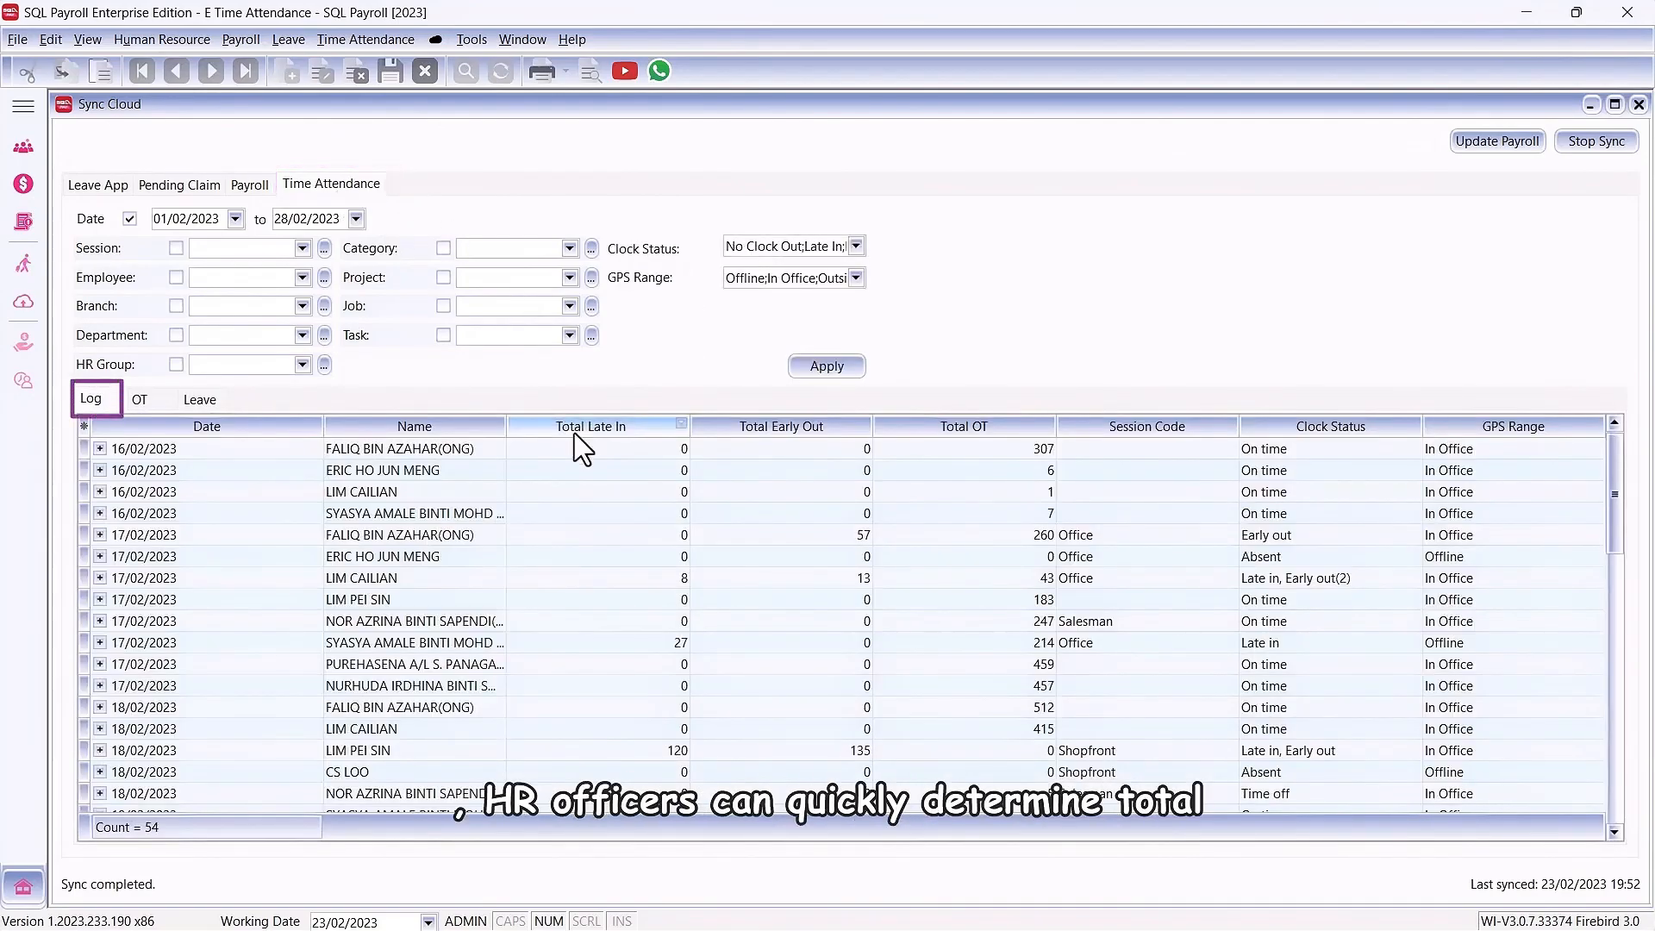
{"action": "mouse_move", "coordinate": [1614, 513]}
{"action": "left_mouse_down"}
{"action": "mouse_move", "coordinate": [1619, 684]}
{"action": "mouse_move", "coordinate": [1593, 826]}
{"action": "left_mouse_up"}
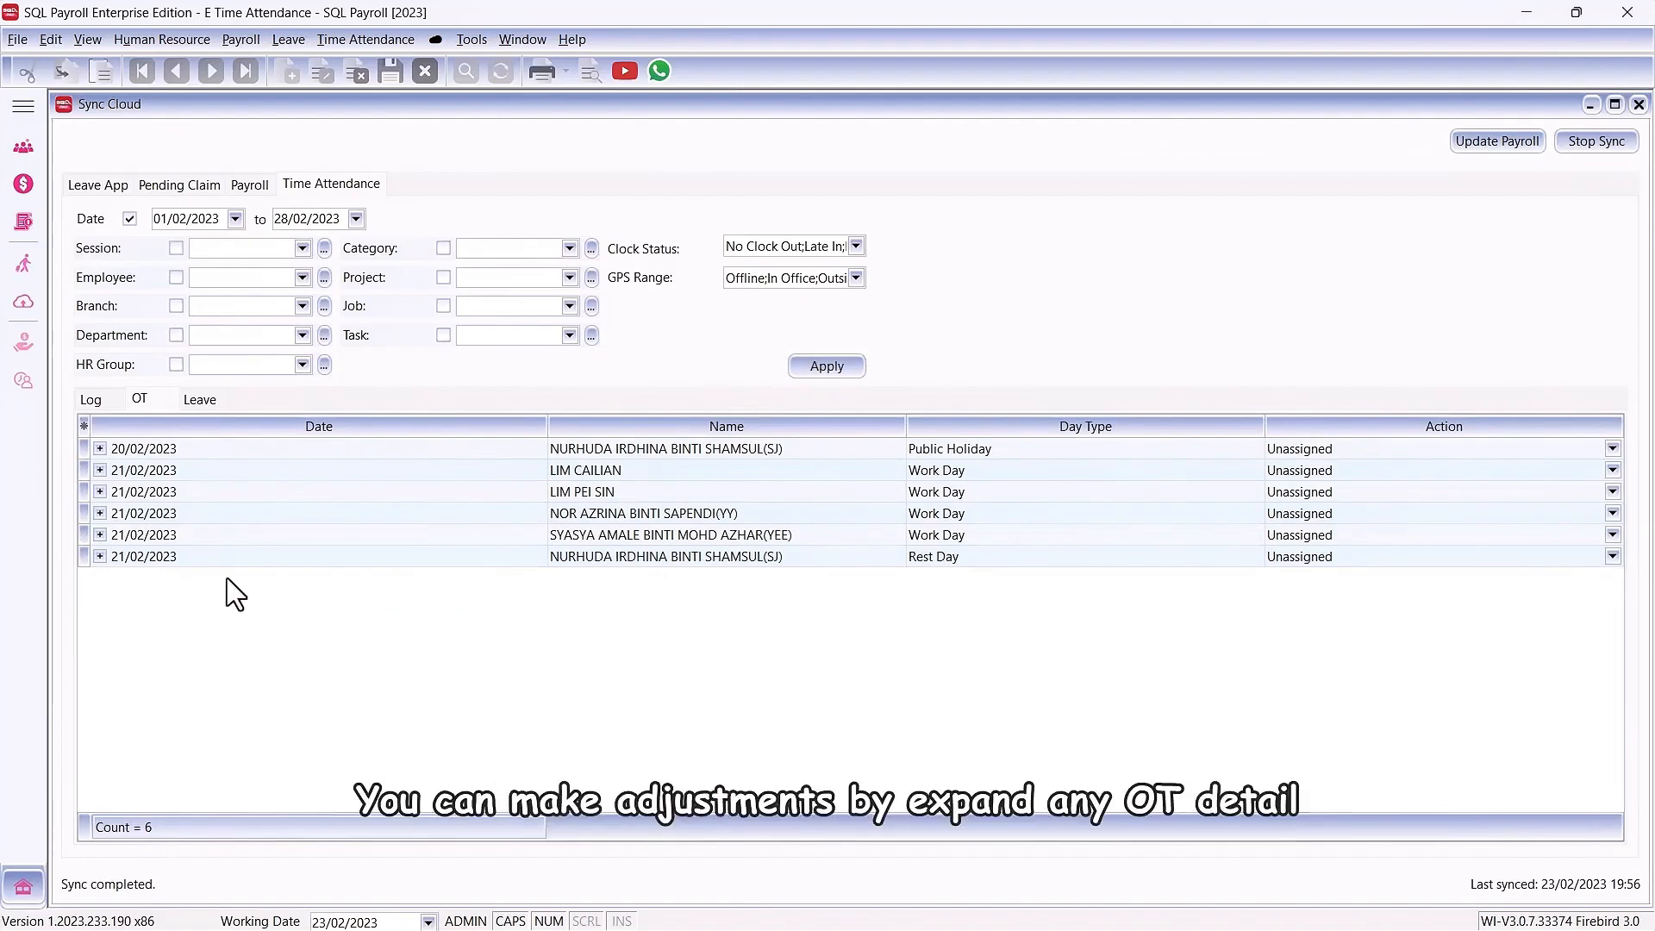
{"action": "left_click", "coordinate": [100, 449]}
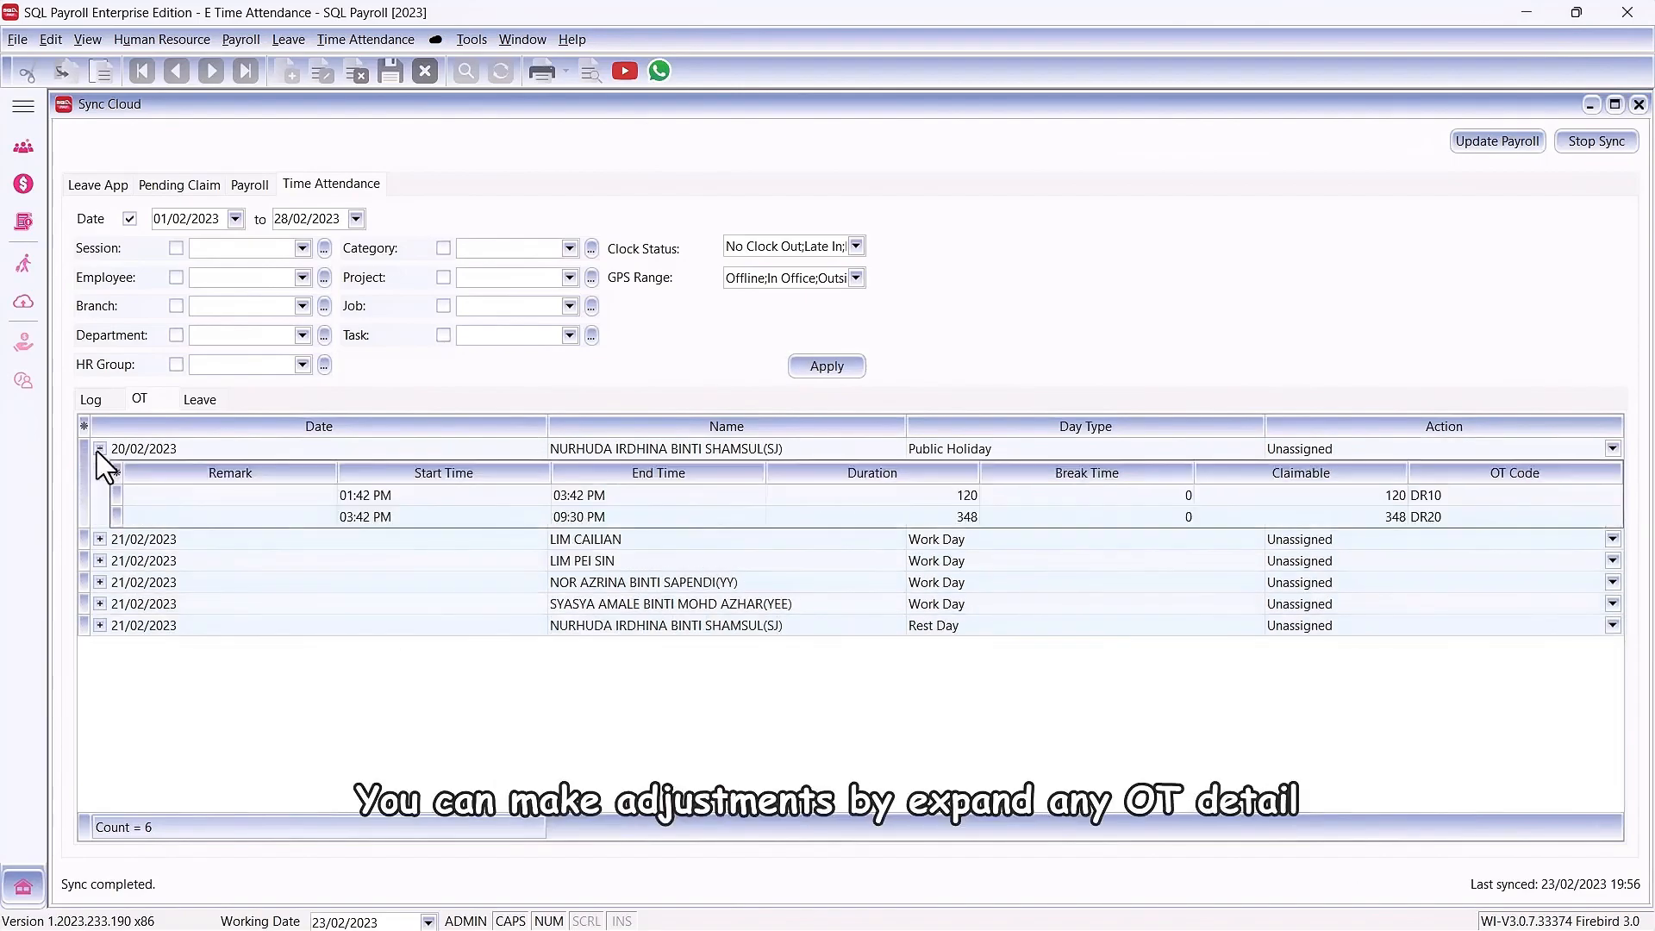
{"action": "right_click", "coordinate": [183, 504]}
{"action": "left_click", "coordinate": [217, 543]}
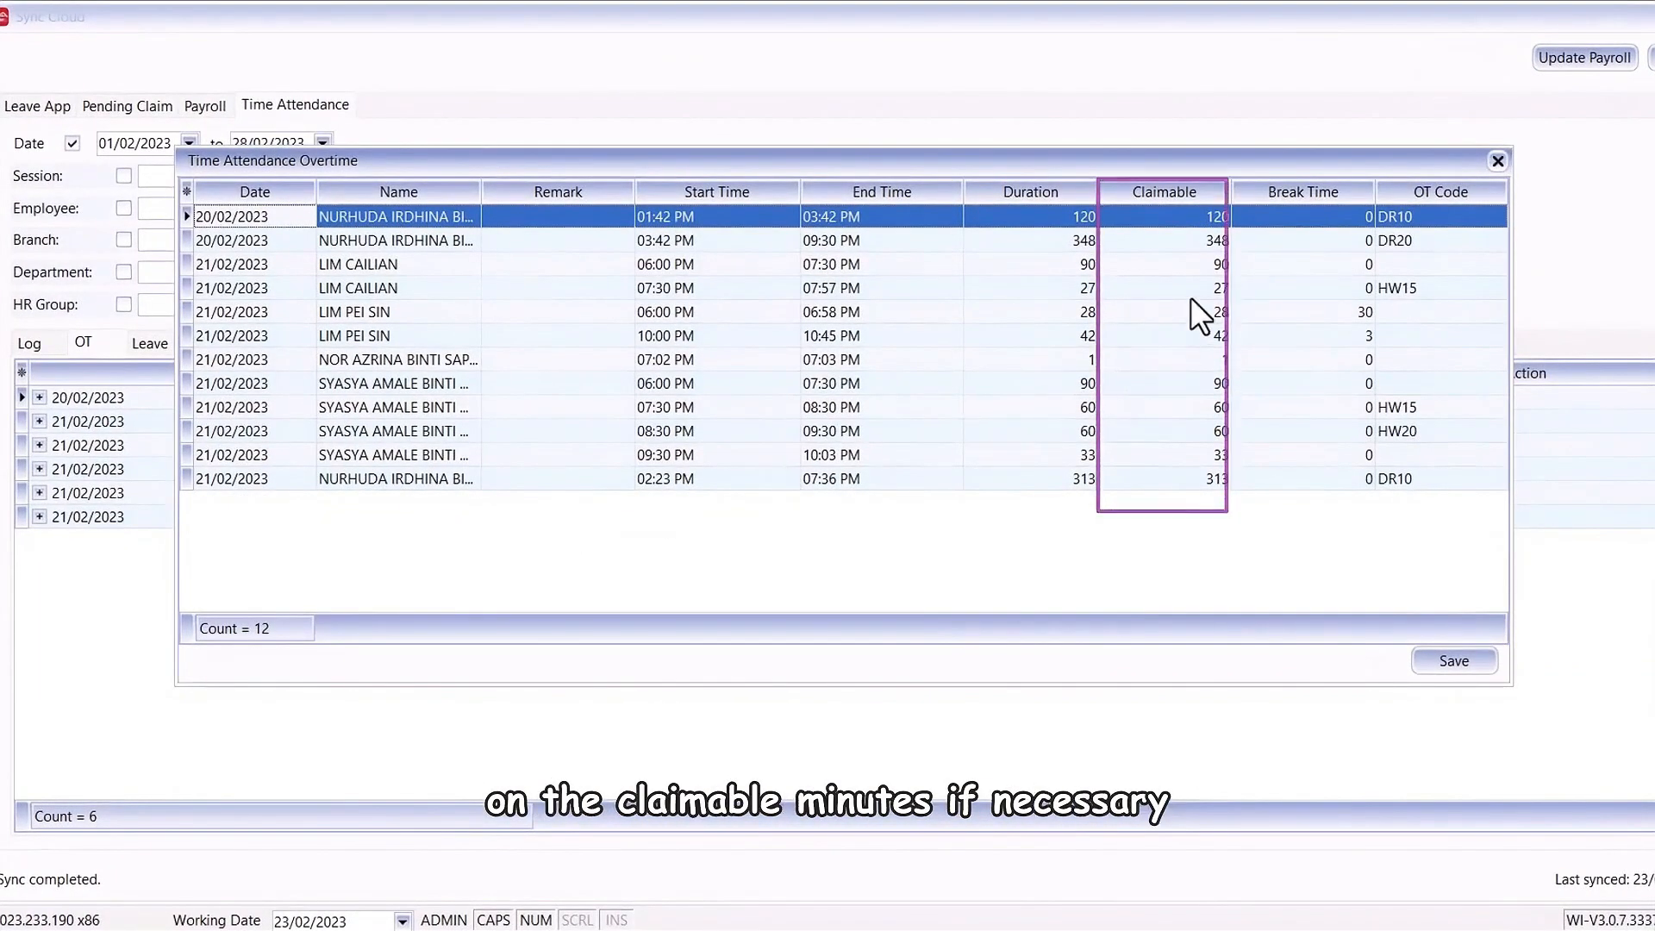
{"action": "left_click", "coordinate": [1153, 222]}
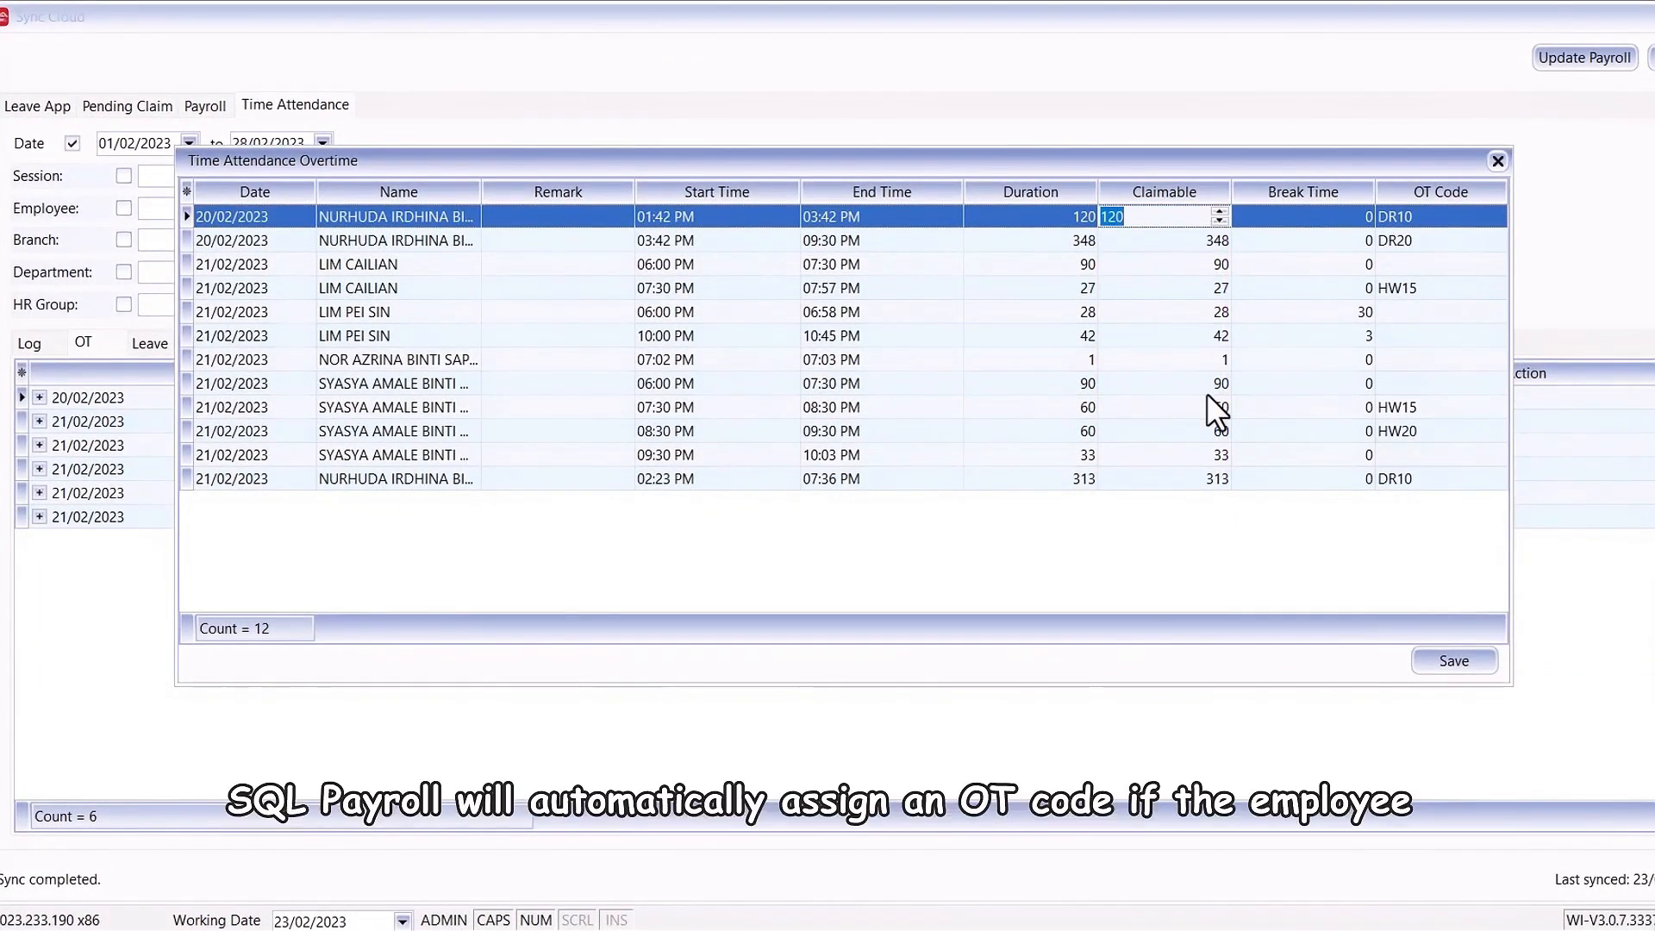
{"action": "type", "text": "100"}
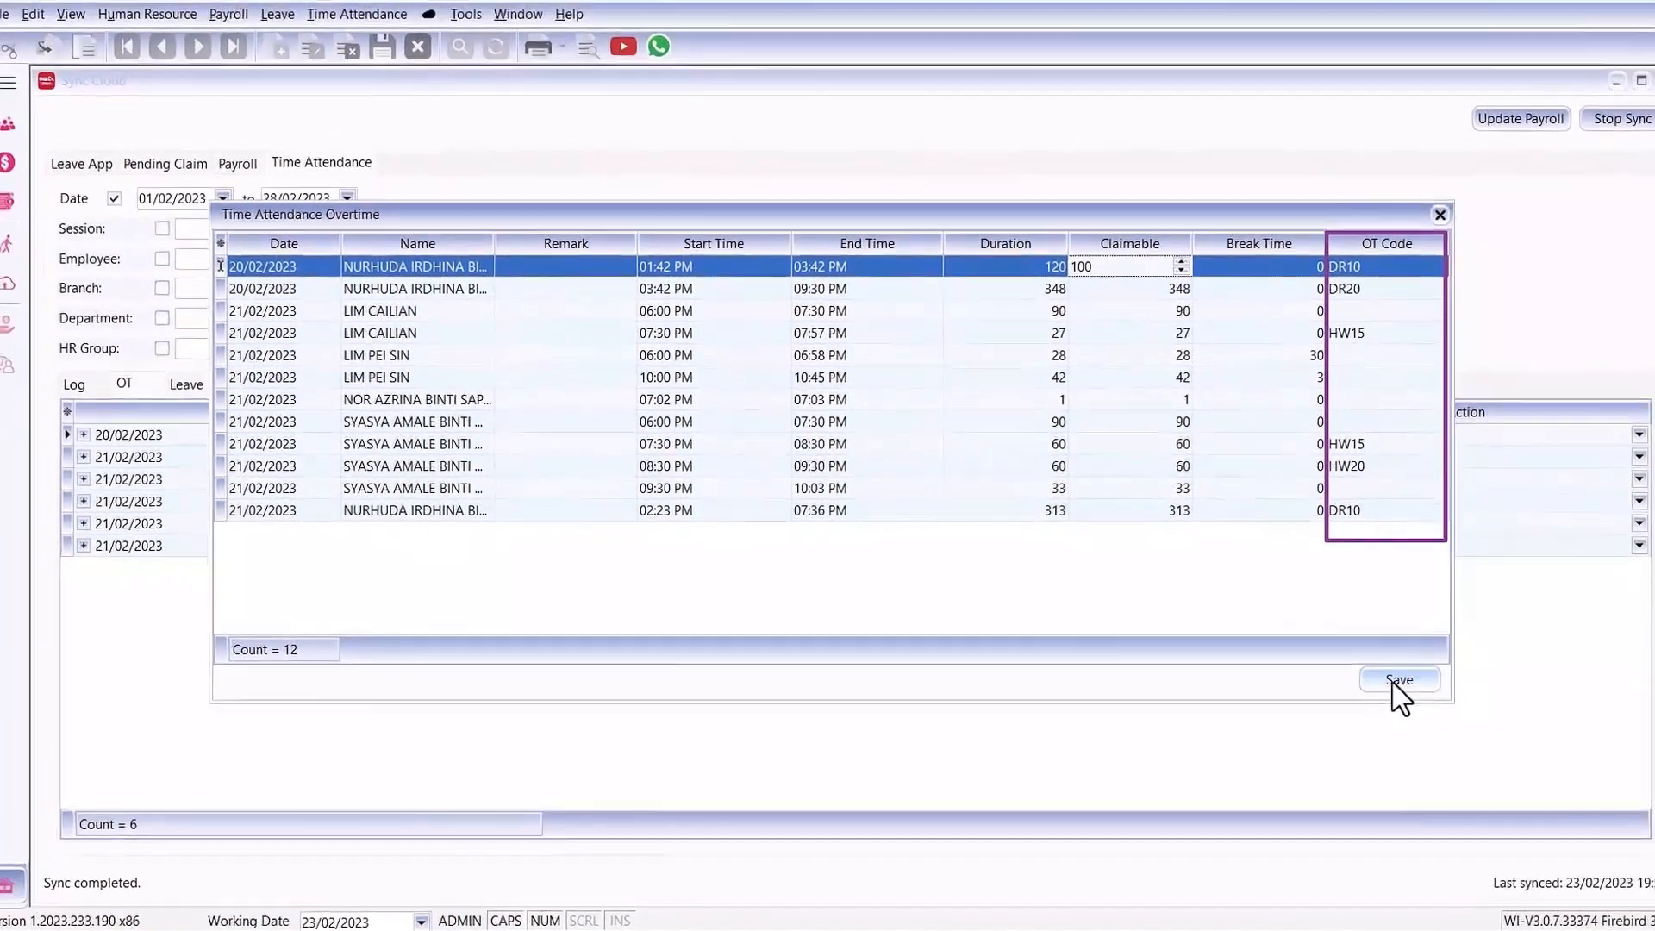
{"action": "left_click", "coordinate": [1454, 660]}
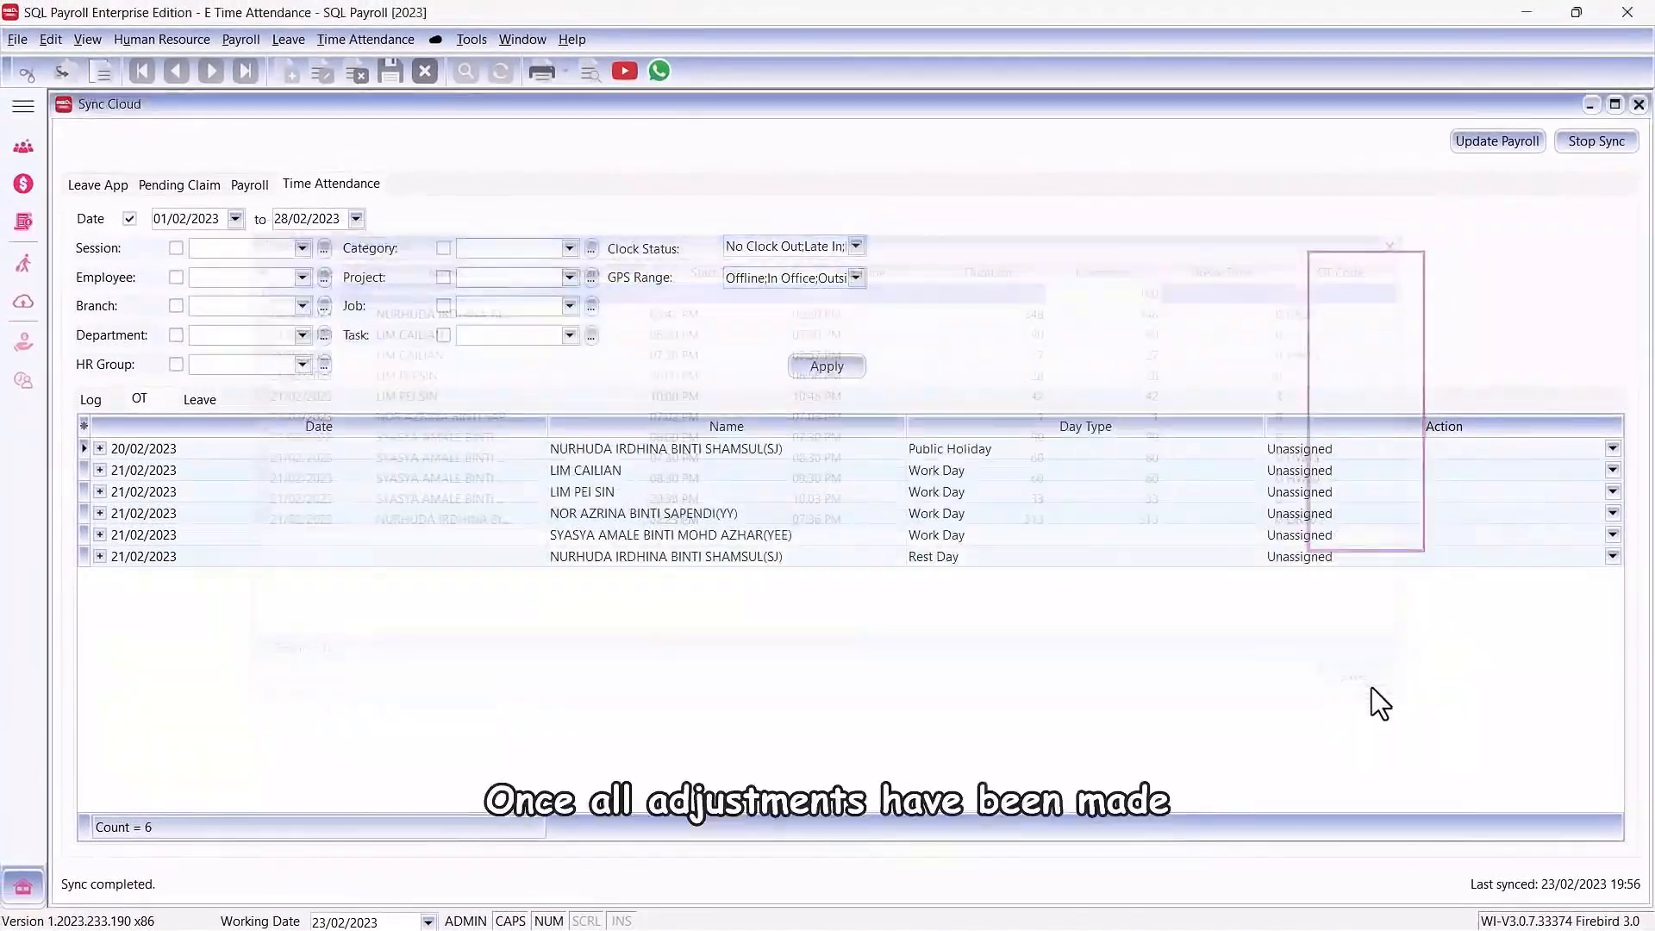
Step: Assign Overtime to the 20/02/2023 public holiday record, Cancelled to the first 21/02/2023 record, and Overtime to the following two
{"action": "left_click", "coordinate": [1610, 449]}
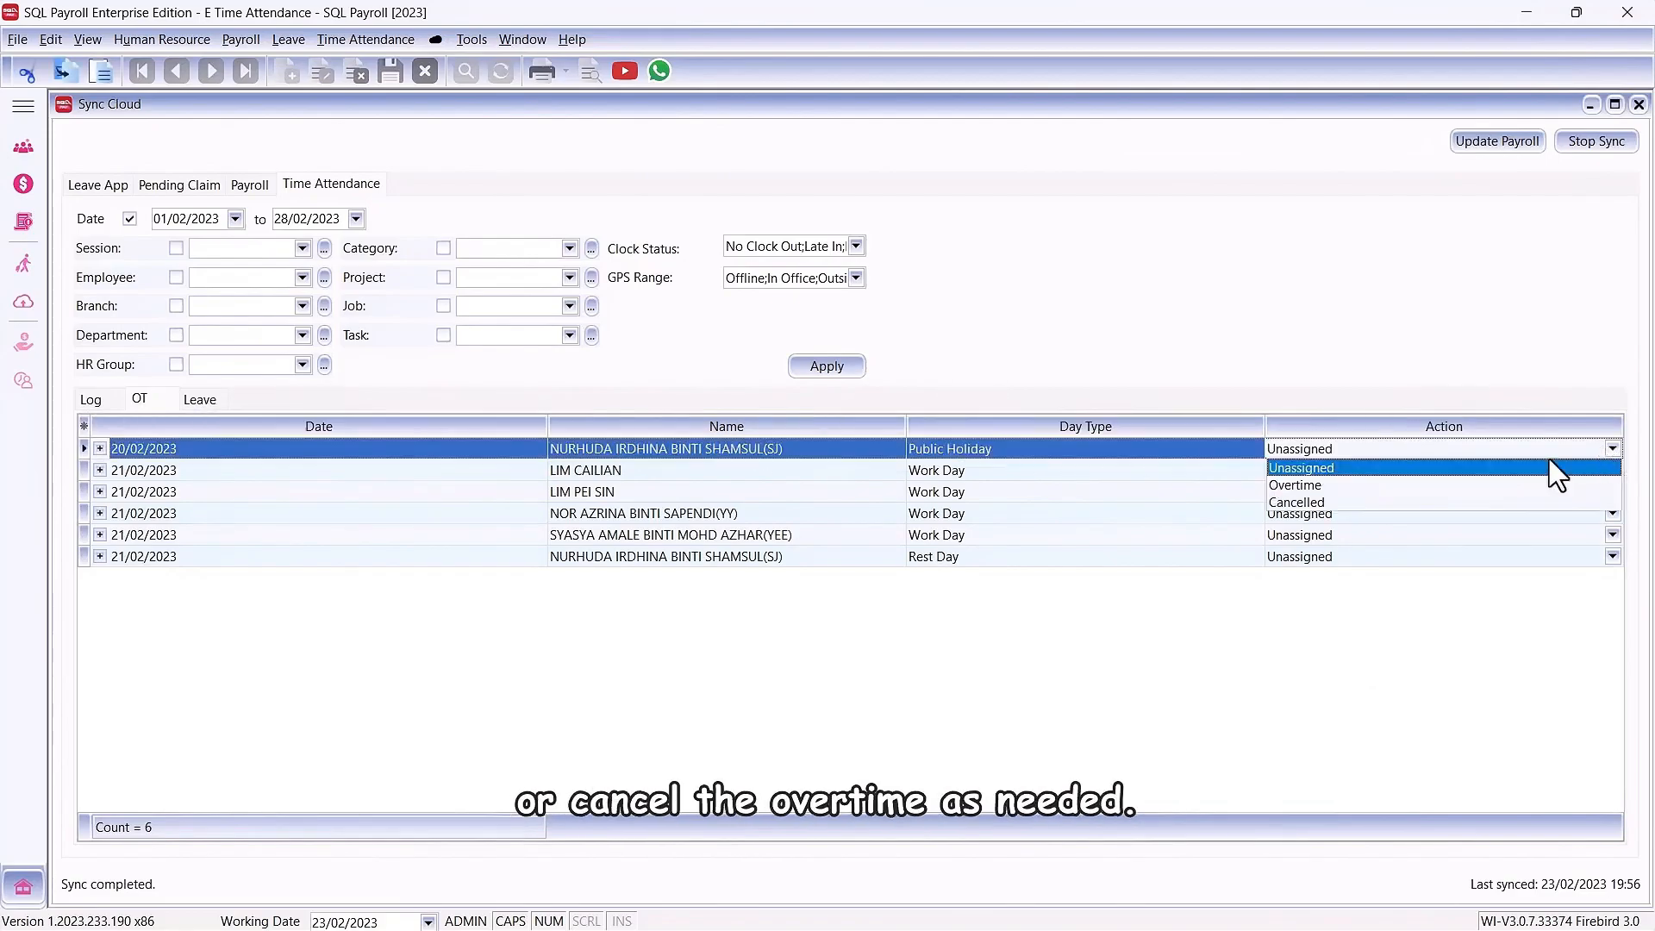
{"action": "left_click", "coordinate": [1560, 484]}
{"action": "left_click", "coordinate": [1611, 471]}
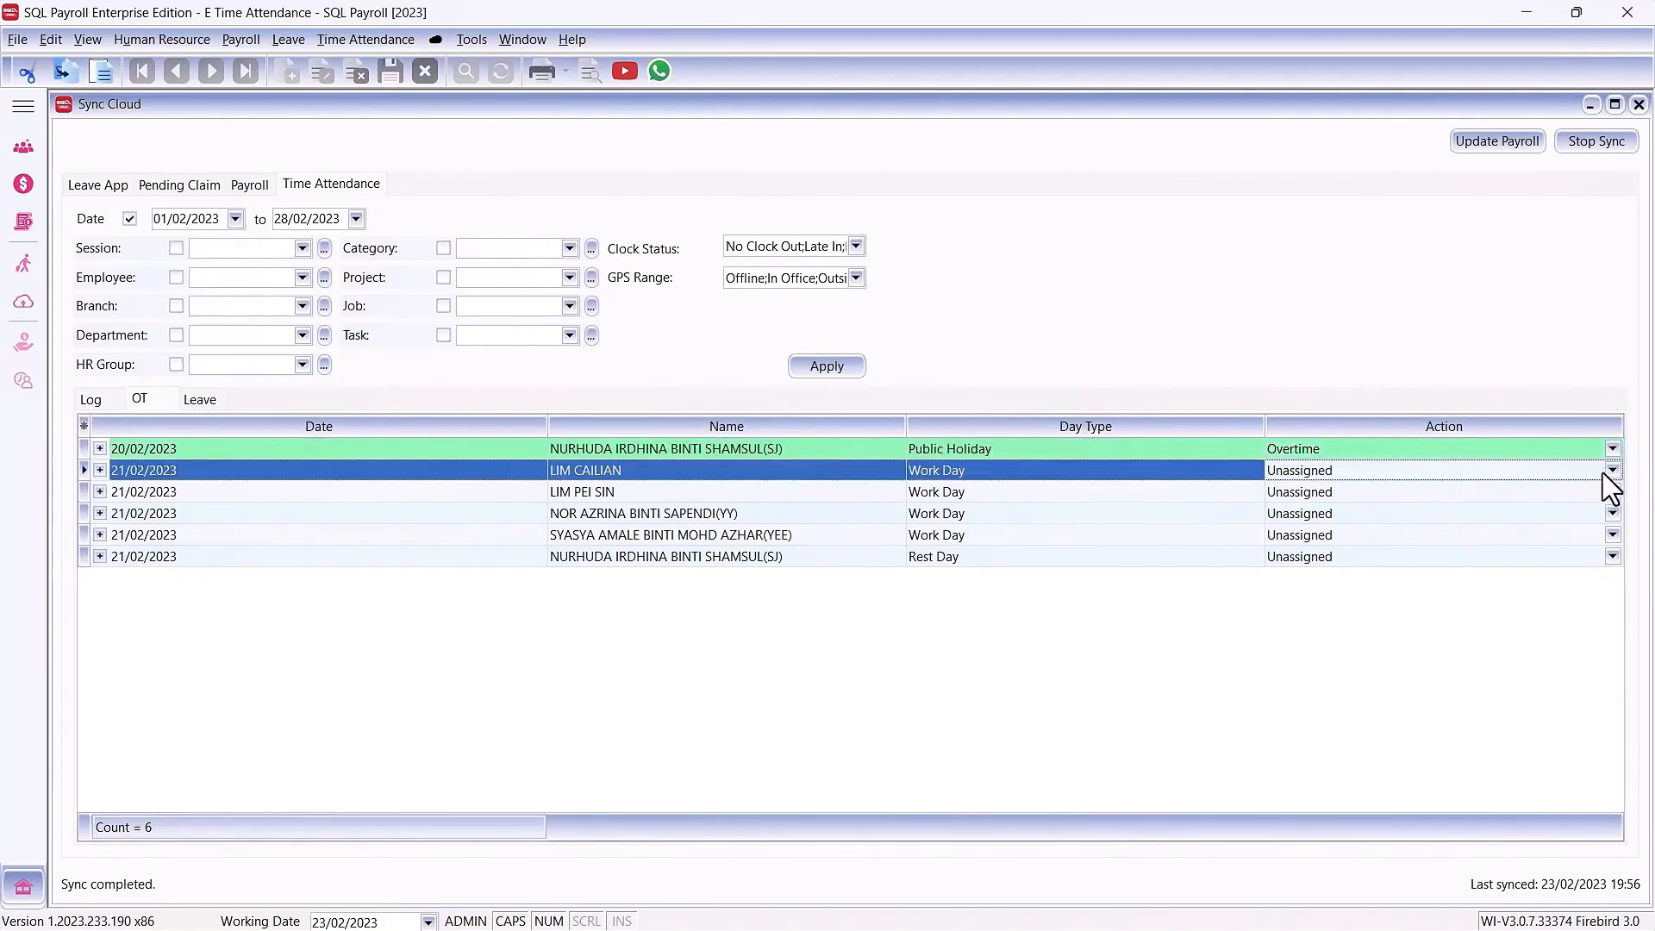
{"action": "left_click", "coordinate": [1610, 470]}
{"action": "left_click", "coordinate": [1538, 529]}
{"action": "left_click", "coordinate": [1608, 492]}
{"action": "left_click", "coordinate": [1552, 519]}
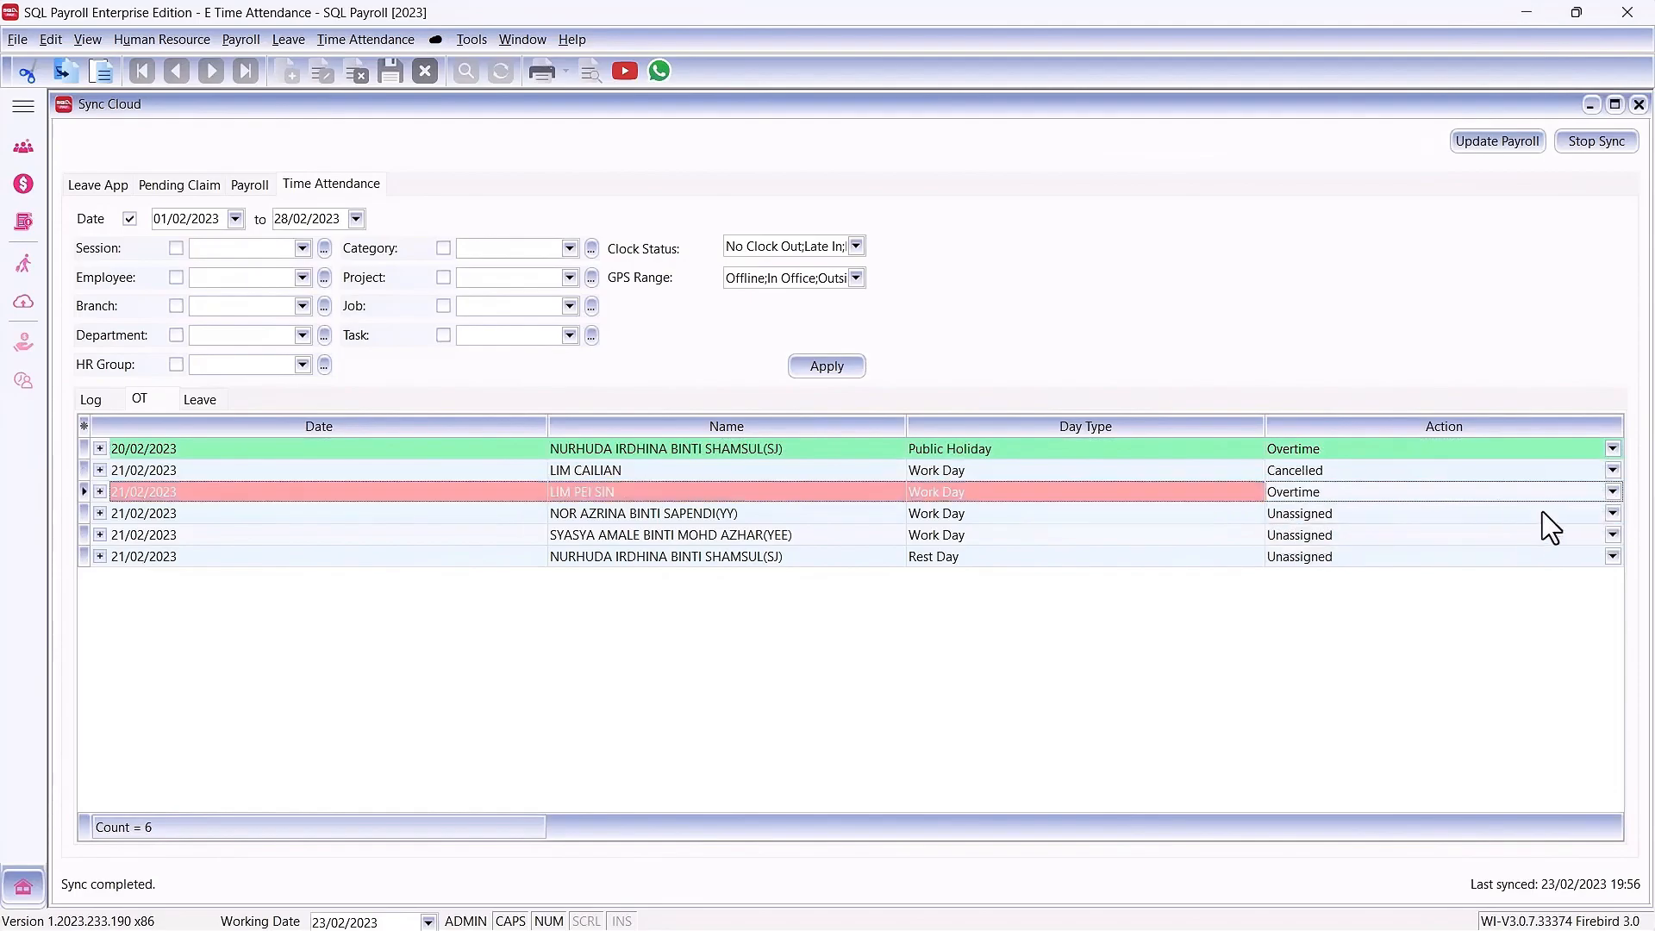
{"action": "left_click", "coordinate": [1609, 513]}
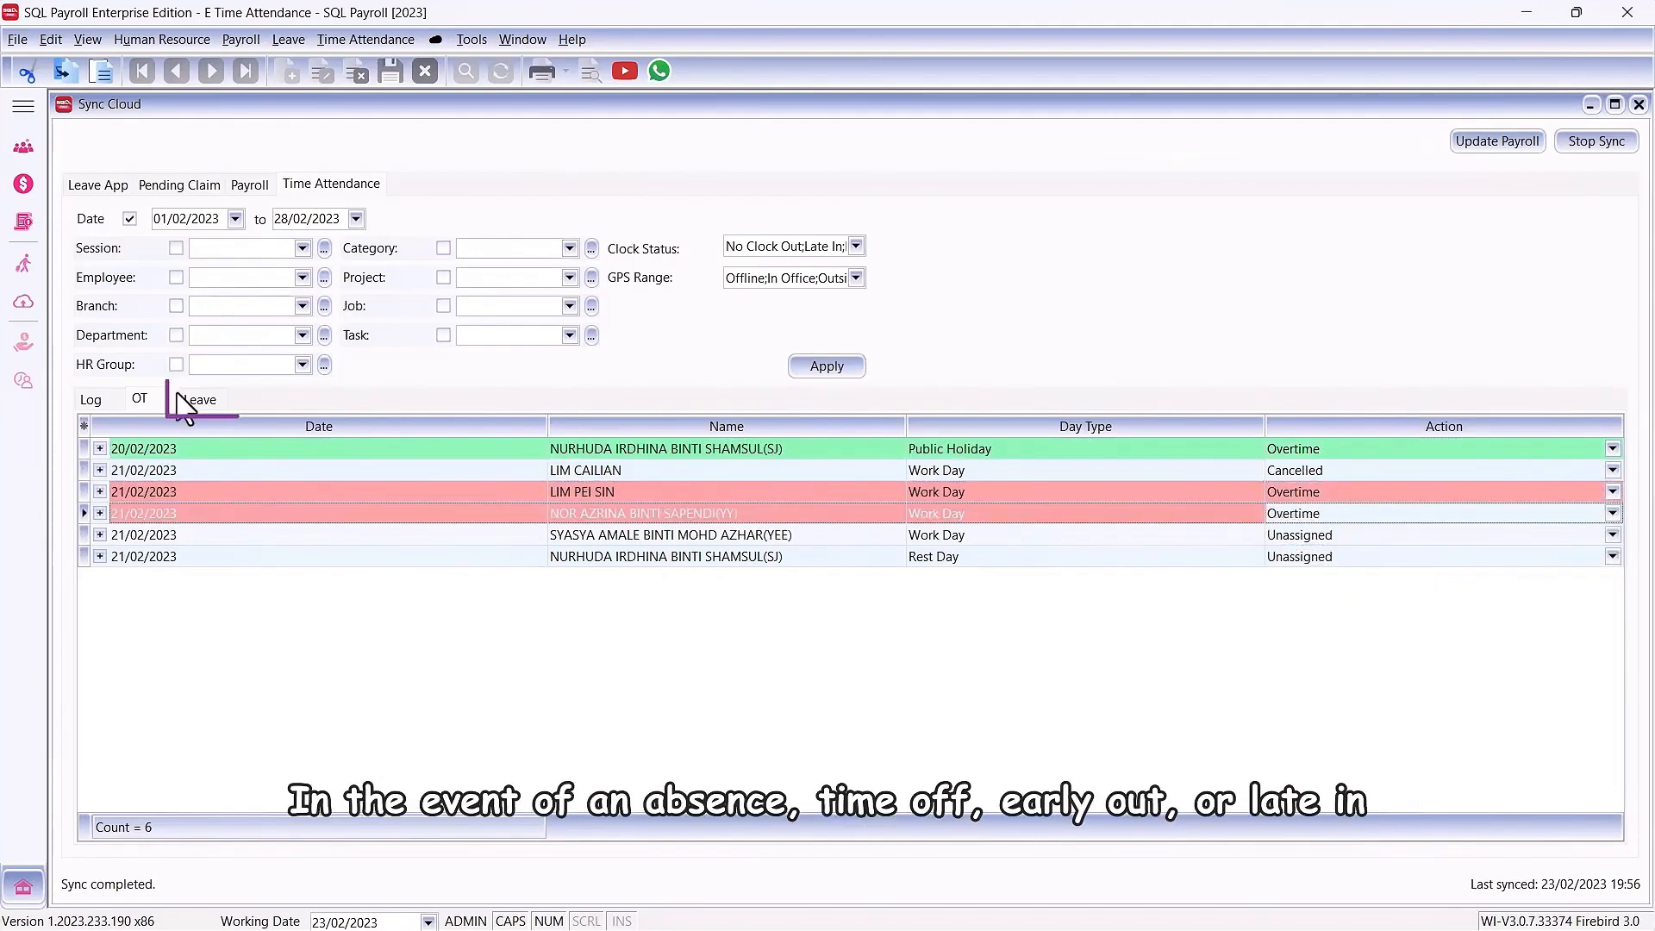
Step: In the leave records, assign Unpaid Leave with leave type UL to the 18/02/2023 Time off and Early out entries
{"action": "left_click", "coordinate": [204, 401]}
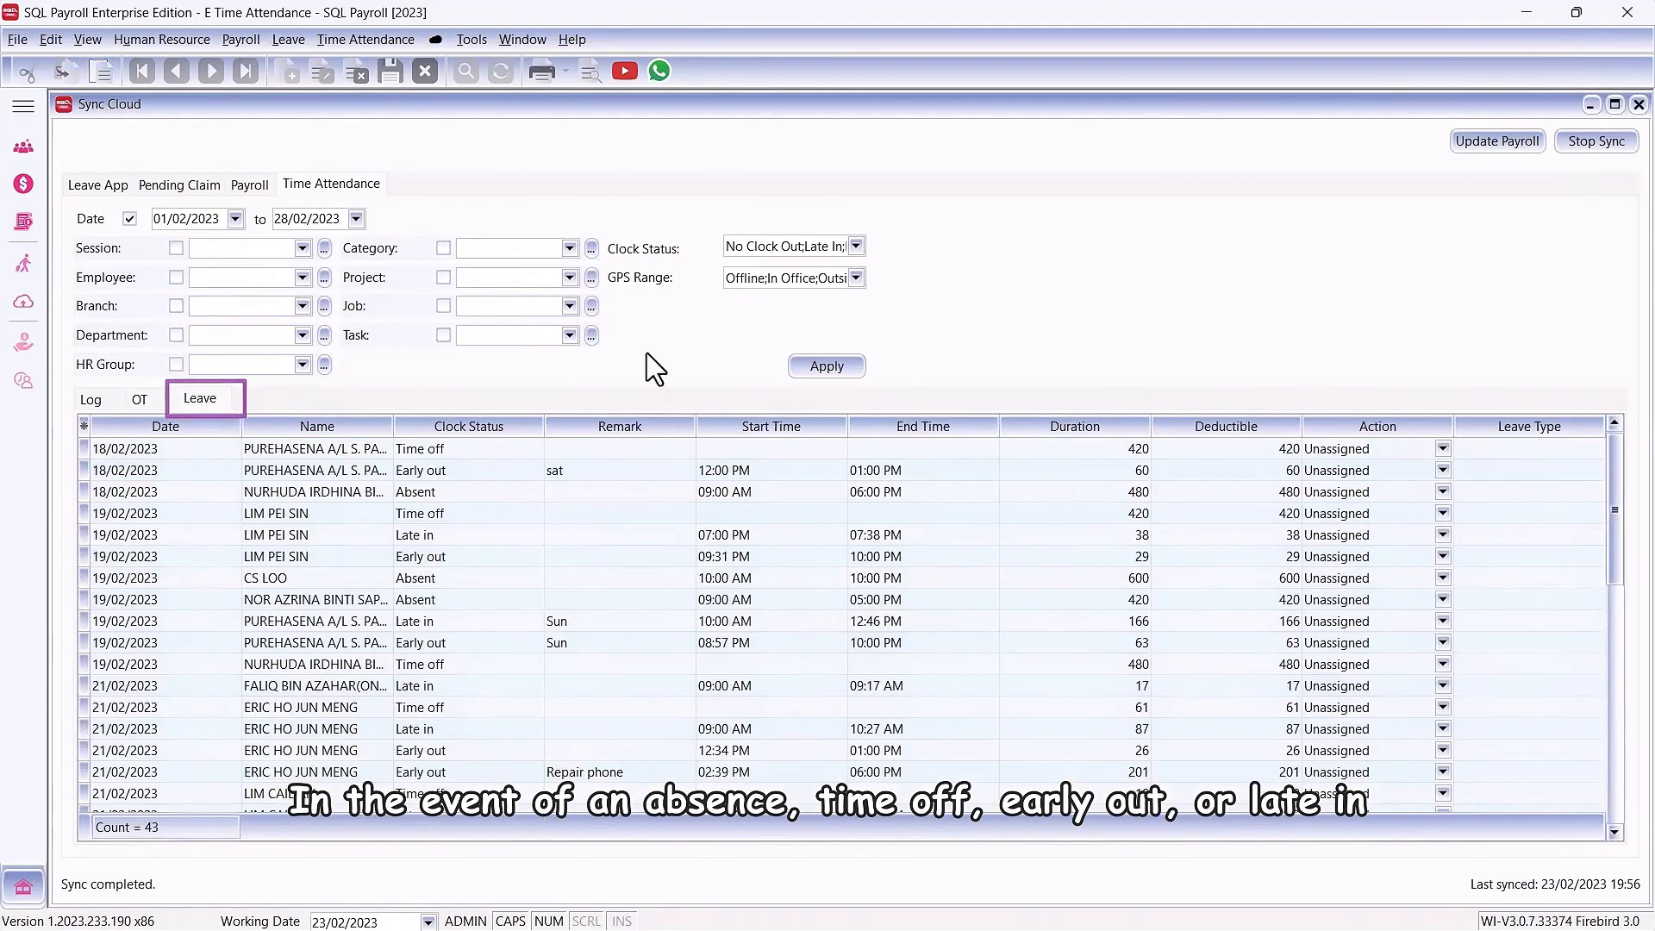
{"action": "left_click", "coordinate": [1442, 448]}
{"action": "left_click", "coordinate": [1331, 508]}
{"action": "left_click", "coordinate": [1499, 449]}
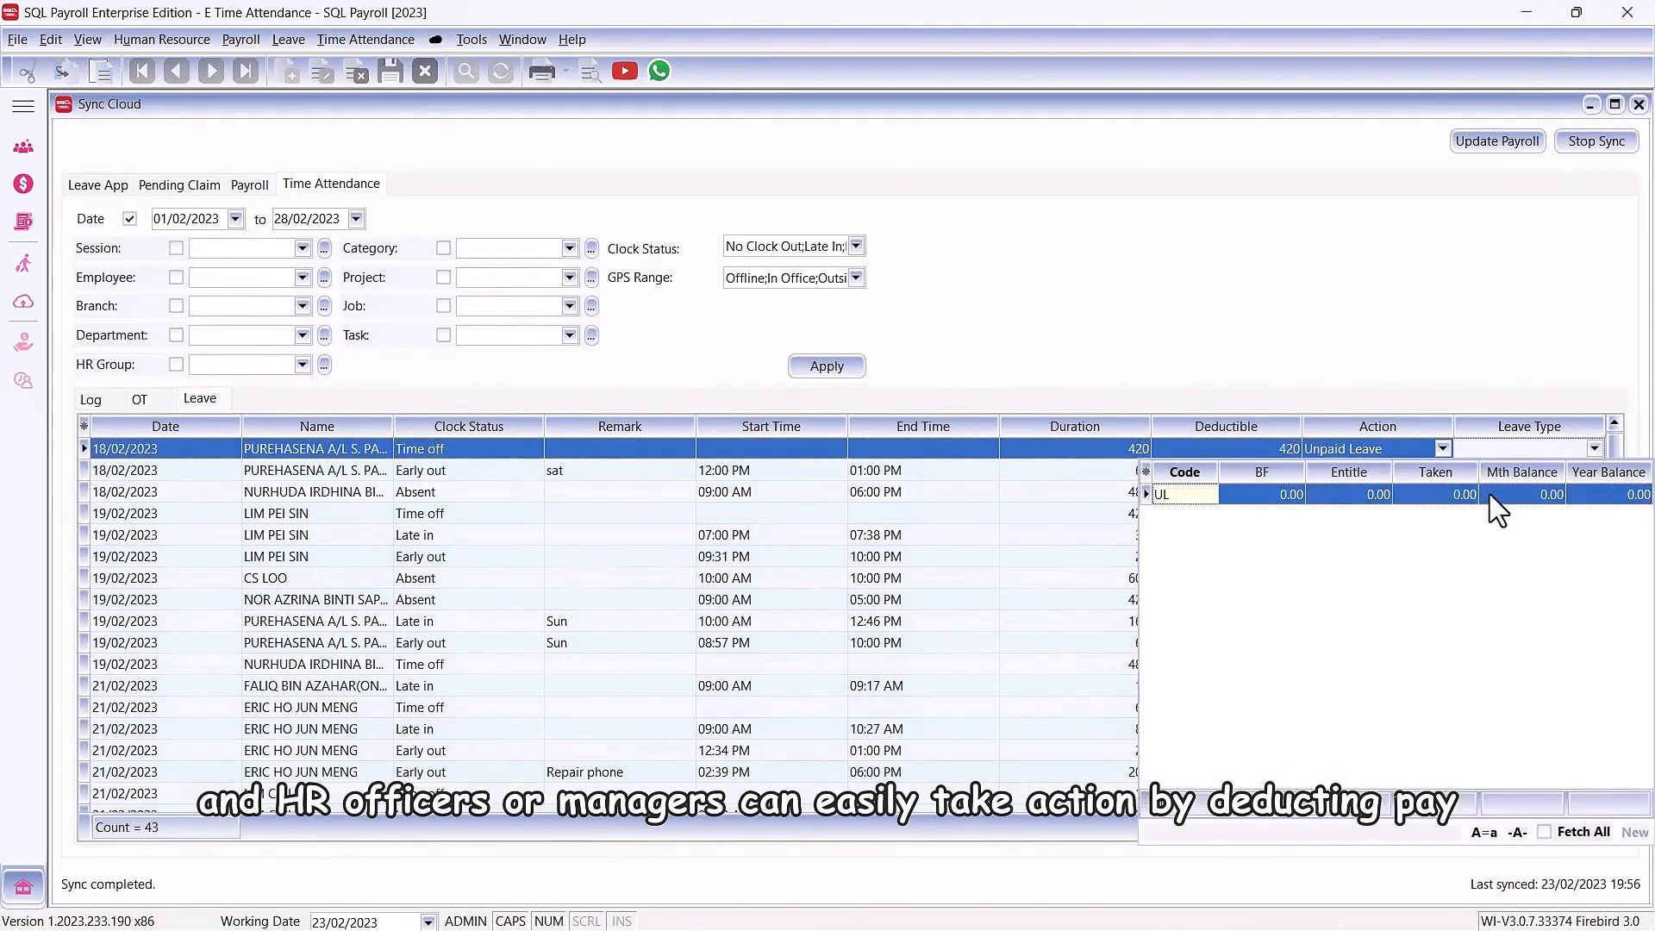
{"action": "left_click", "coordinate": [1489, 496]}
{"action": "left_click", "coordinate": [1443, 470]}
{"action": "left_click", "coordinate": [1331, 530]}
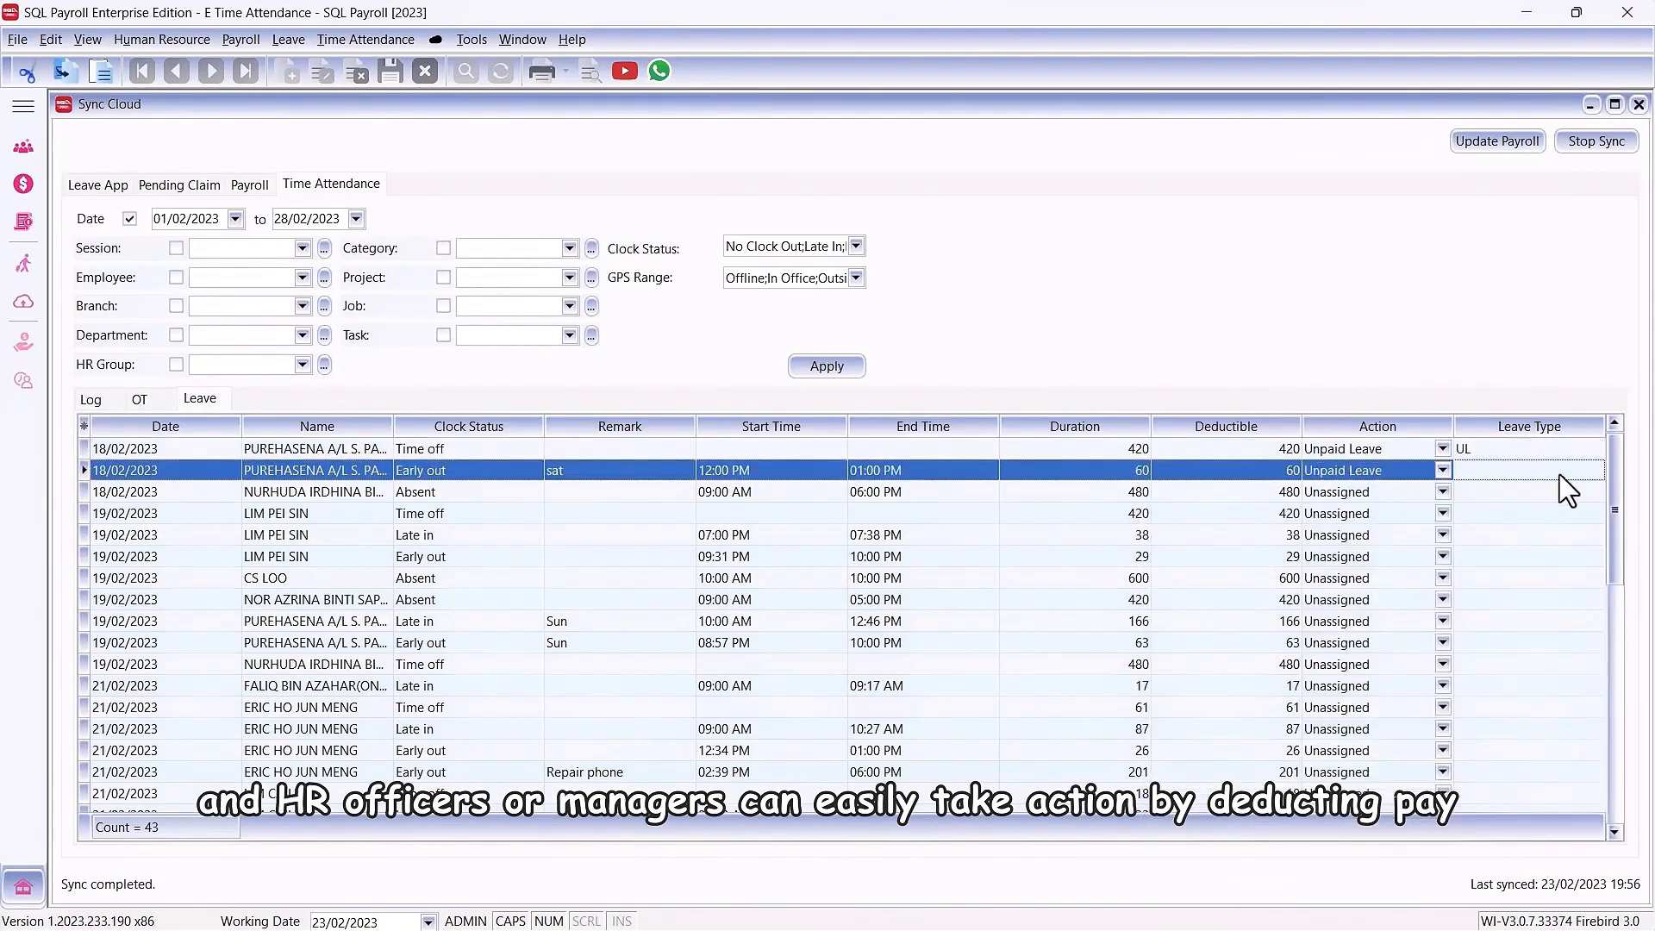
{"action": "left_click", "coordinate": [1594, 472]}
{"action": "left_click", "coordinate": [1482, 516]}
Step: Assign the Leave action with leave type AL to the 18/02/2023 Absent entry
{"action": "left_click", "coordinate": [1443, 493]}
{"action": "left_click", "coordinate": [1418, 528]}
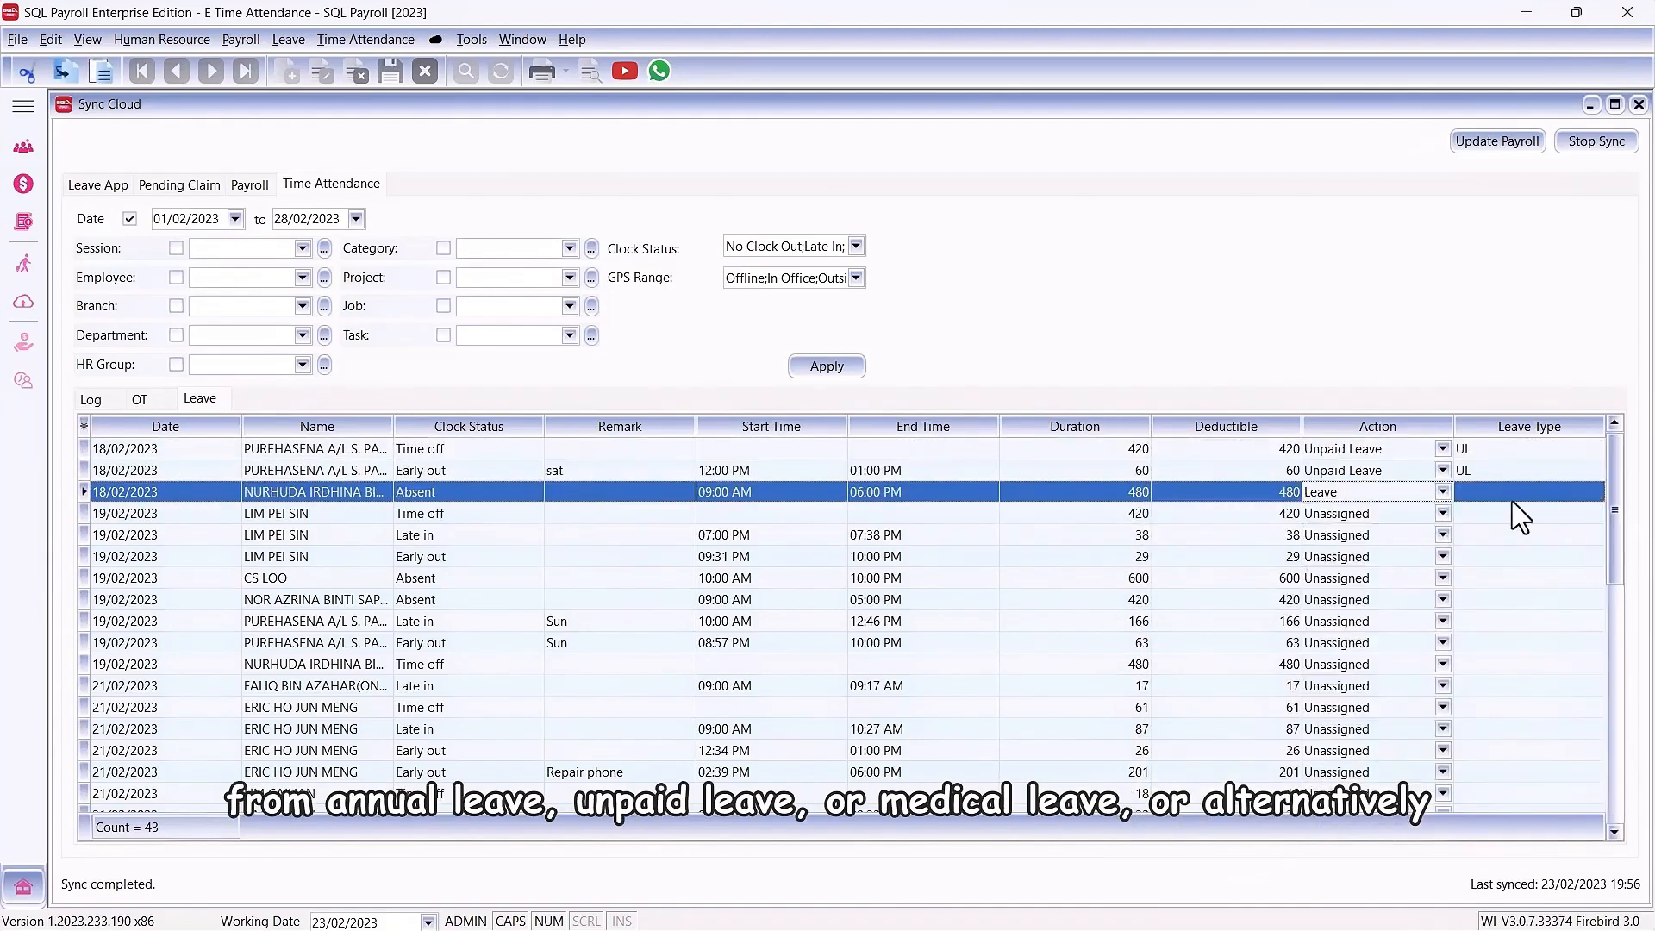
{"action": "left_click", "coordinate": [1594, 492]}
{"action": "left_click", "coordinate": [1379, 539]}
Step: Assign the Leave action with leave type MC to the first 19/02/2023 Time off entry
{"action": "left_click", "coordinate": [1418, 514]}
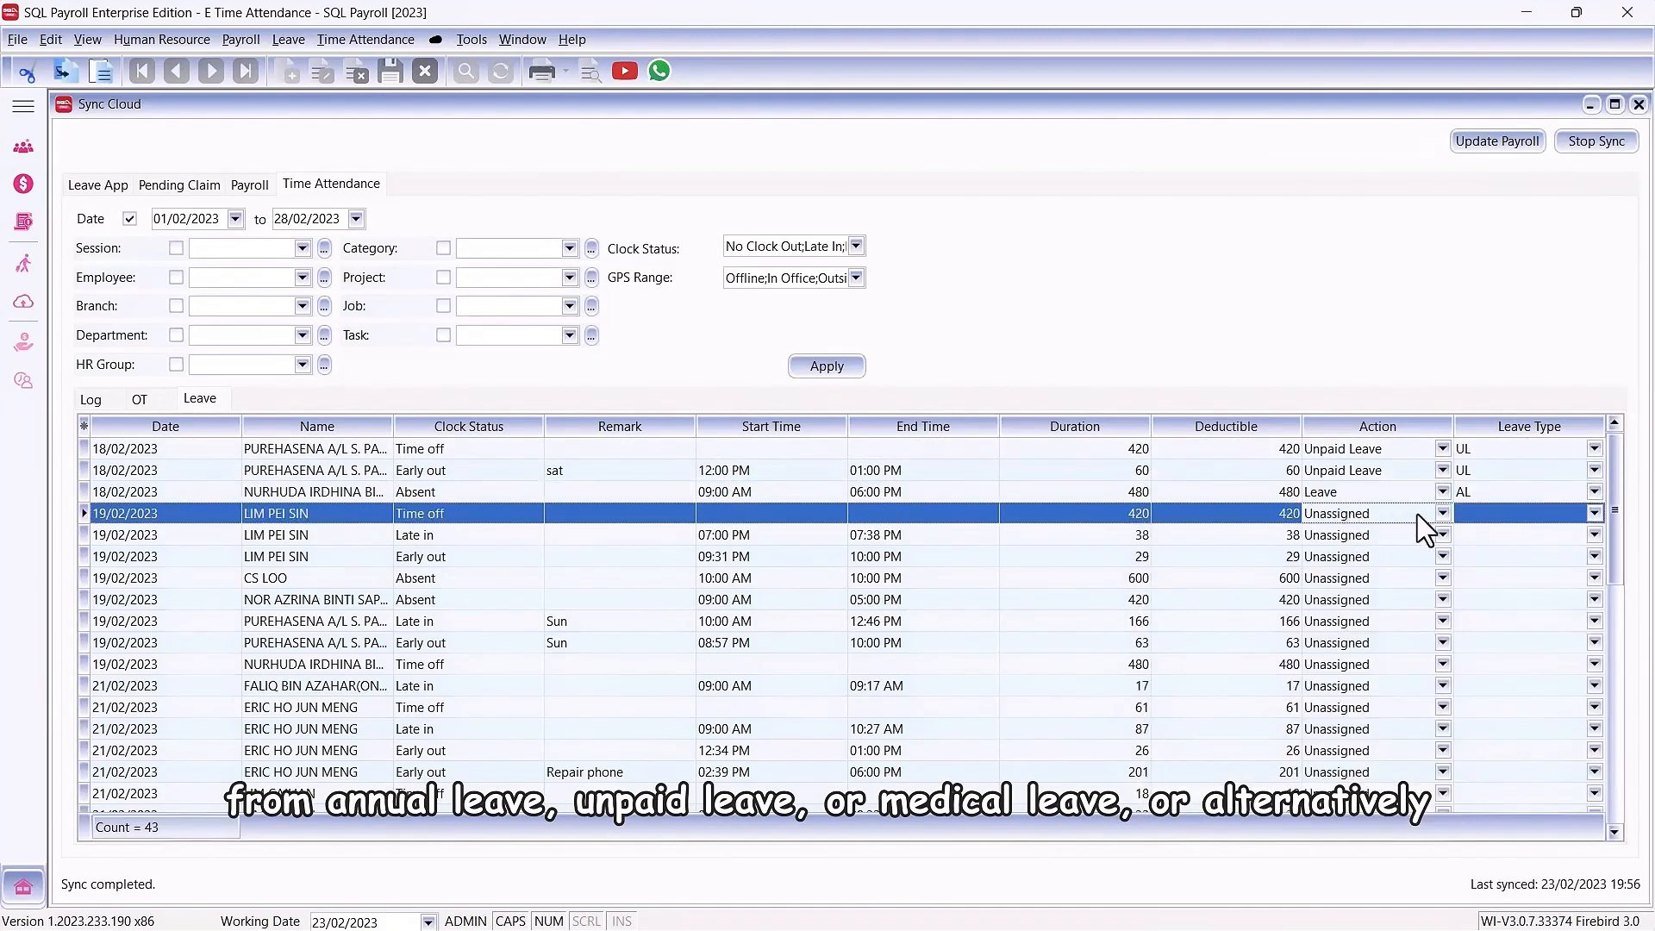
{"action": "left_click", "coordinate": [1443, 513]}
{"action": "left_click", "coordinate": [1331, 549]}
{"action": "left_click", "coordinate": [1594, 513]}
{"action": "left_click", "coordinate": [1465, 572]}
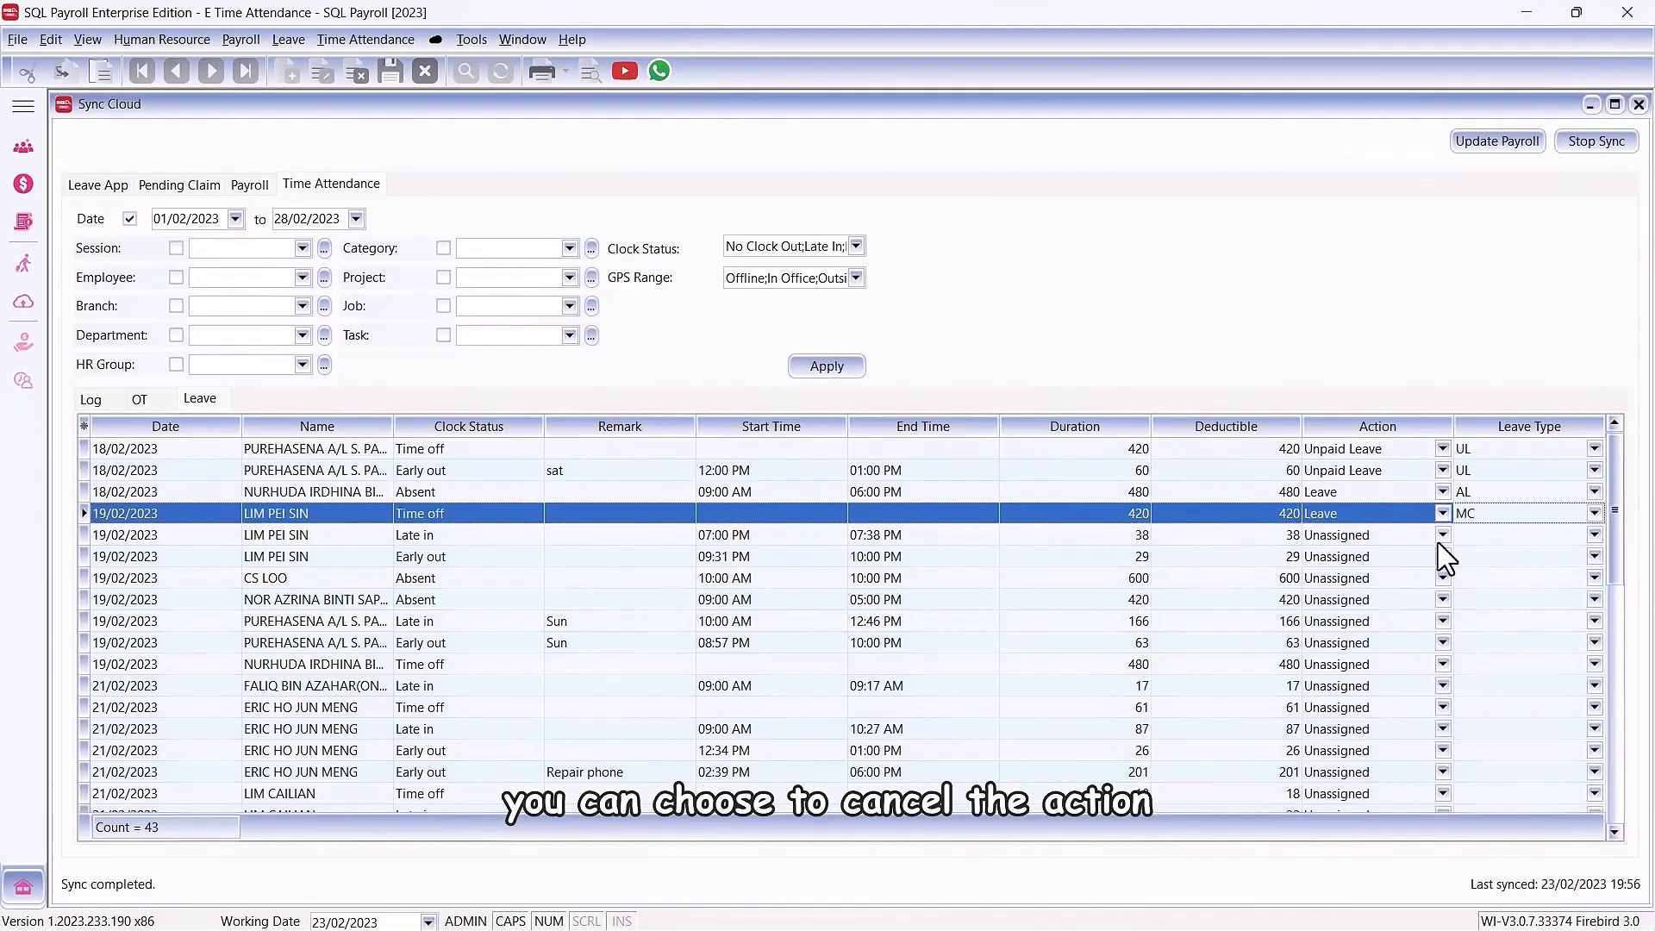
Step: Set the 19/02/2023 Late in entry starting 07:00 PM to Cancelled, and update the payroll with the assigned actions
{"action": "left_click", "coordinate": [1439, 539]}
{"action": "left_click", "coordinate": [1398, 614]}
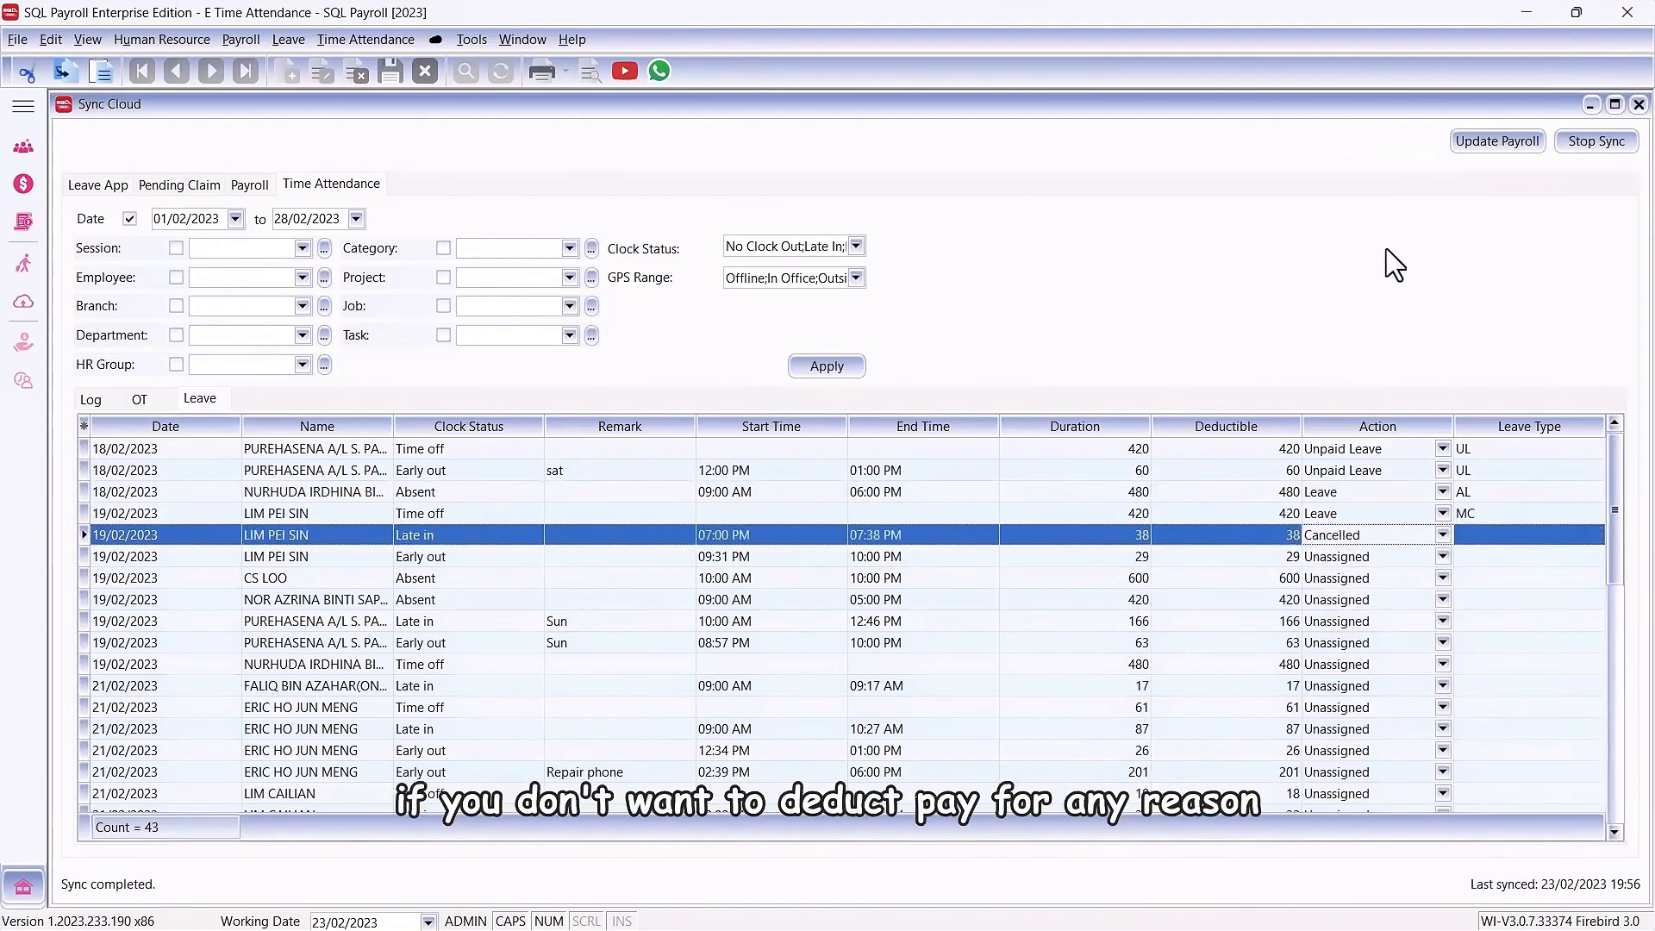
{"action": "left_click", "coordinate": [1467, 147]}
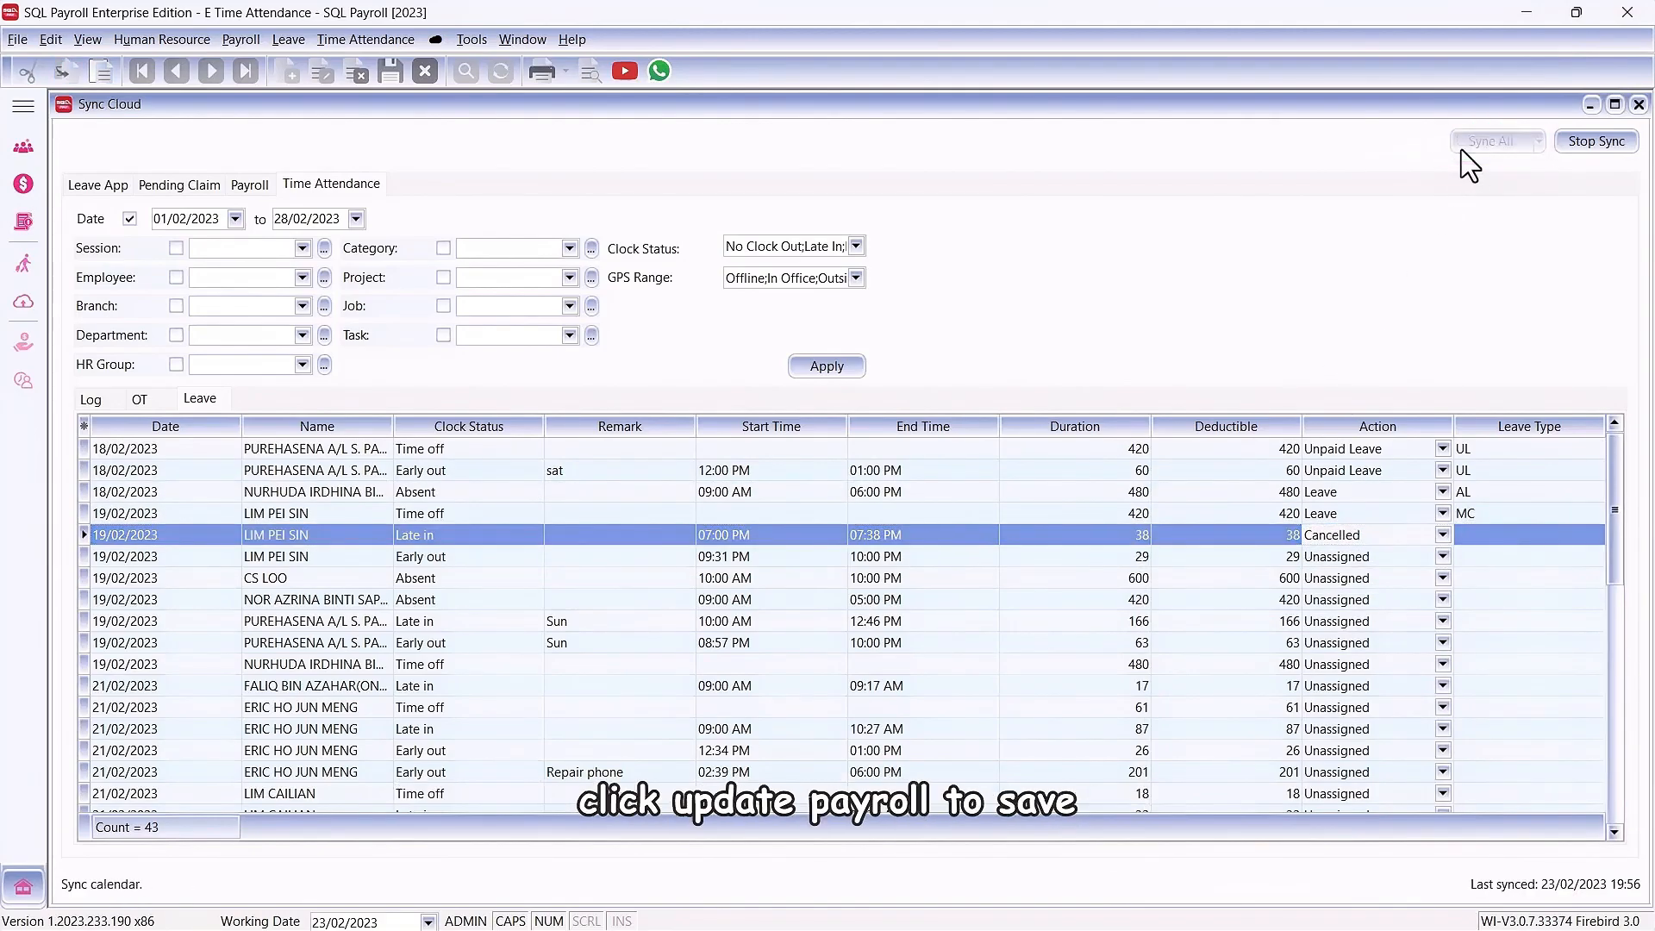
{"action": "left_click", "coordinate": [1639, 104]}
Step: Generate the Time Attendance Summary for 01/02/2023 to 22/02/2023 and look through its records
{"action": "left_click", "coordinate": [365, 38]}
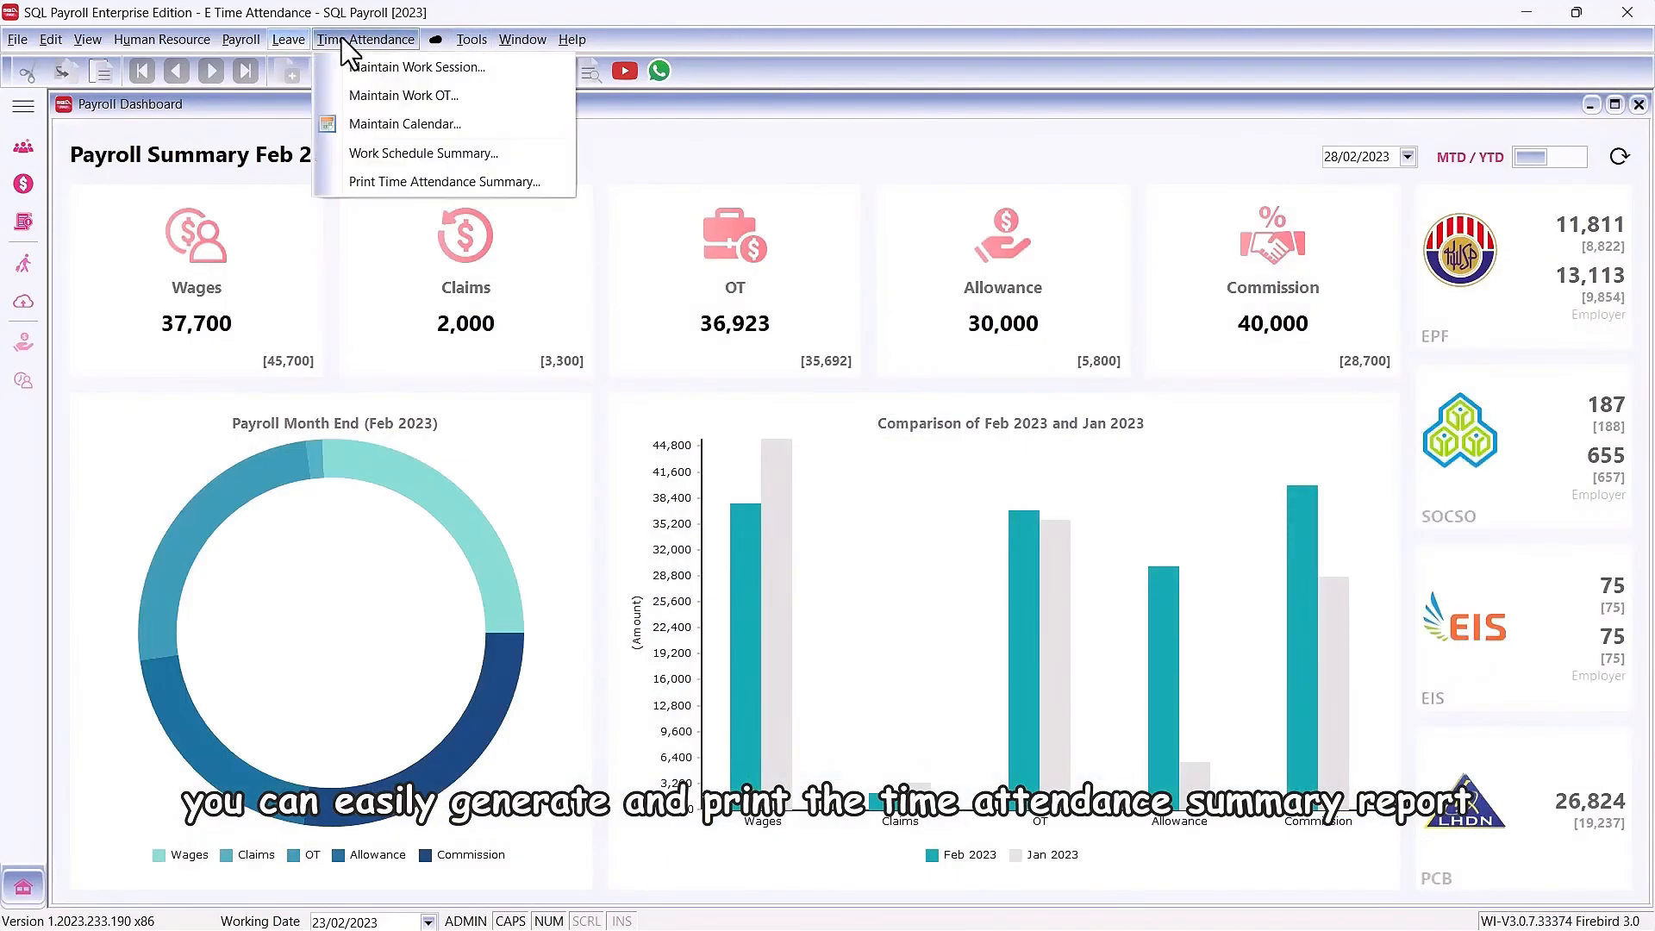
{"action": "left_click", "coordinate": [358, 185]}
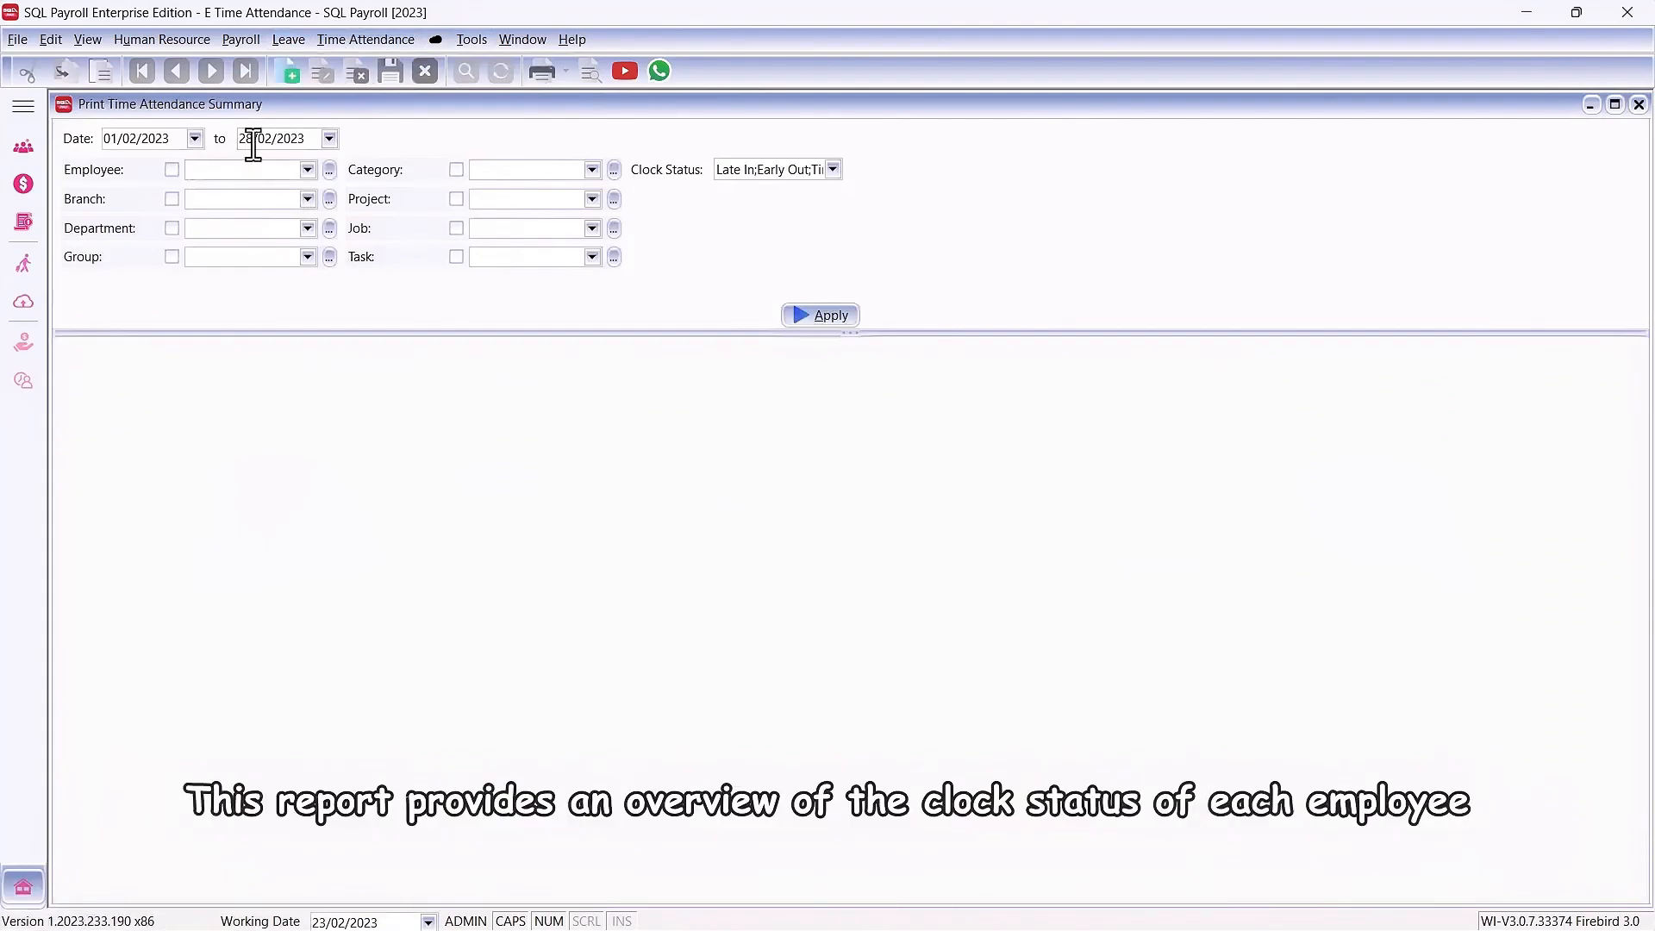
{"action": "left_click", "coordinate": [253, 146]}
{"action": "left_click", "coordinate": [823, 316]}
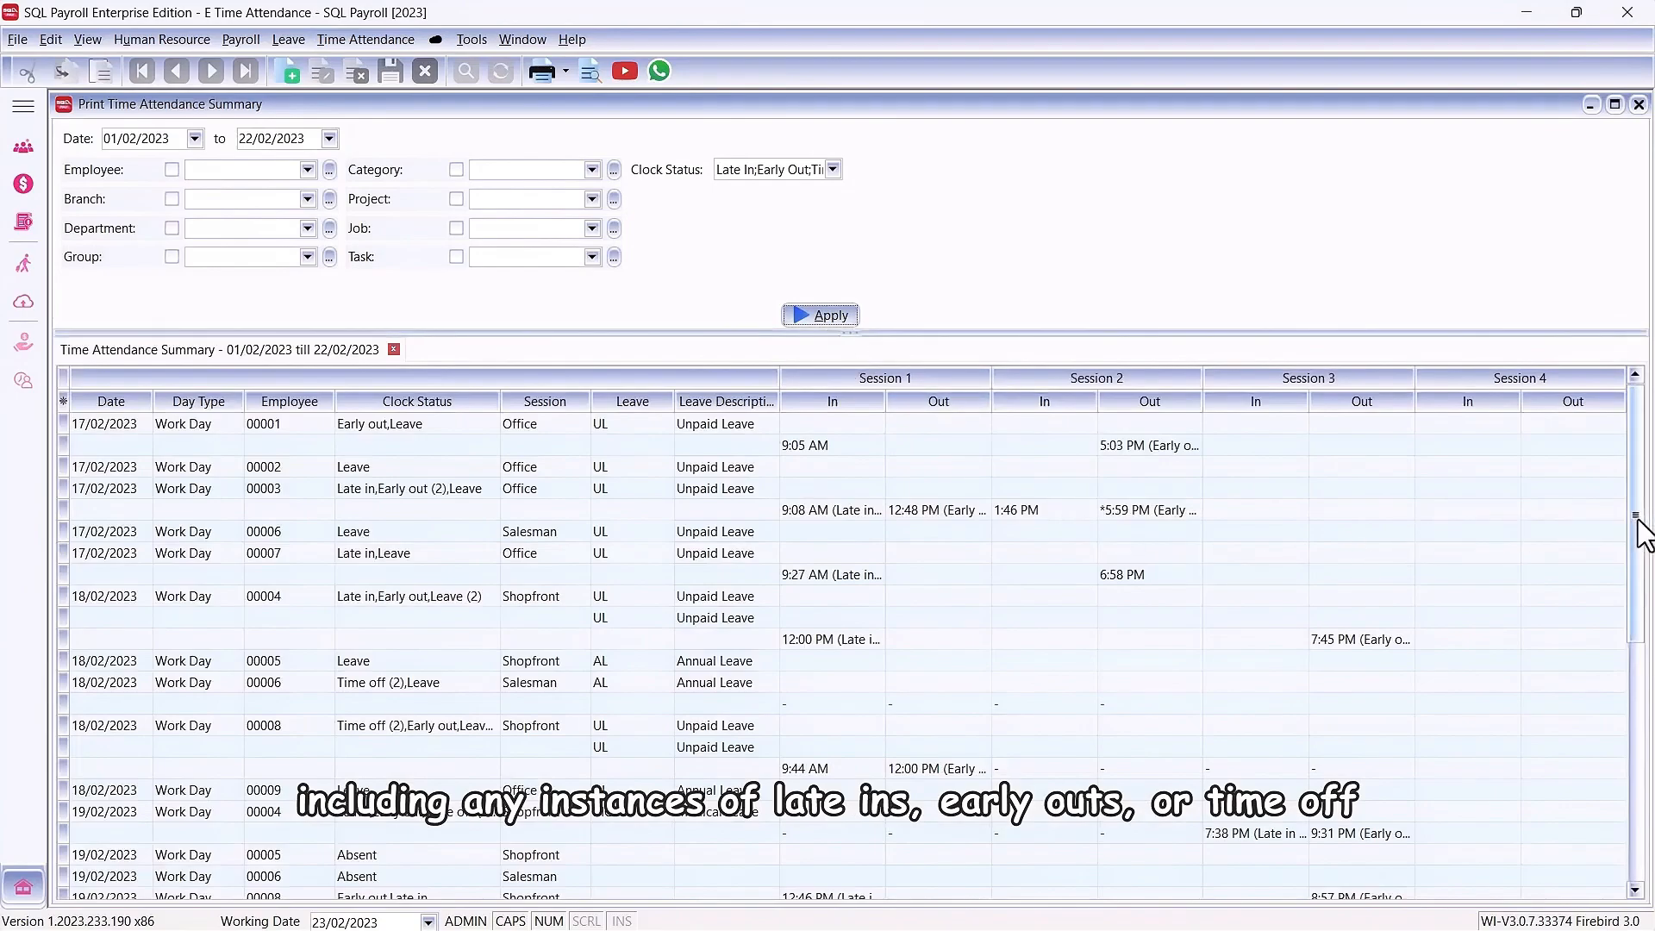
{"action": "left_click_drag", "start_coordinate": [1643, 524], "coordinate": [1594, 797]}
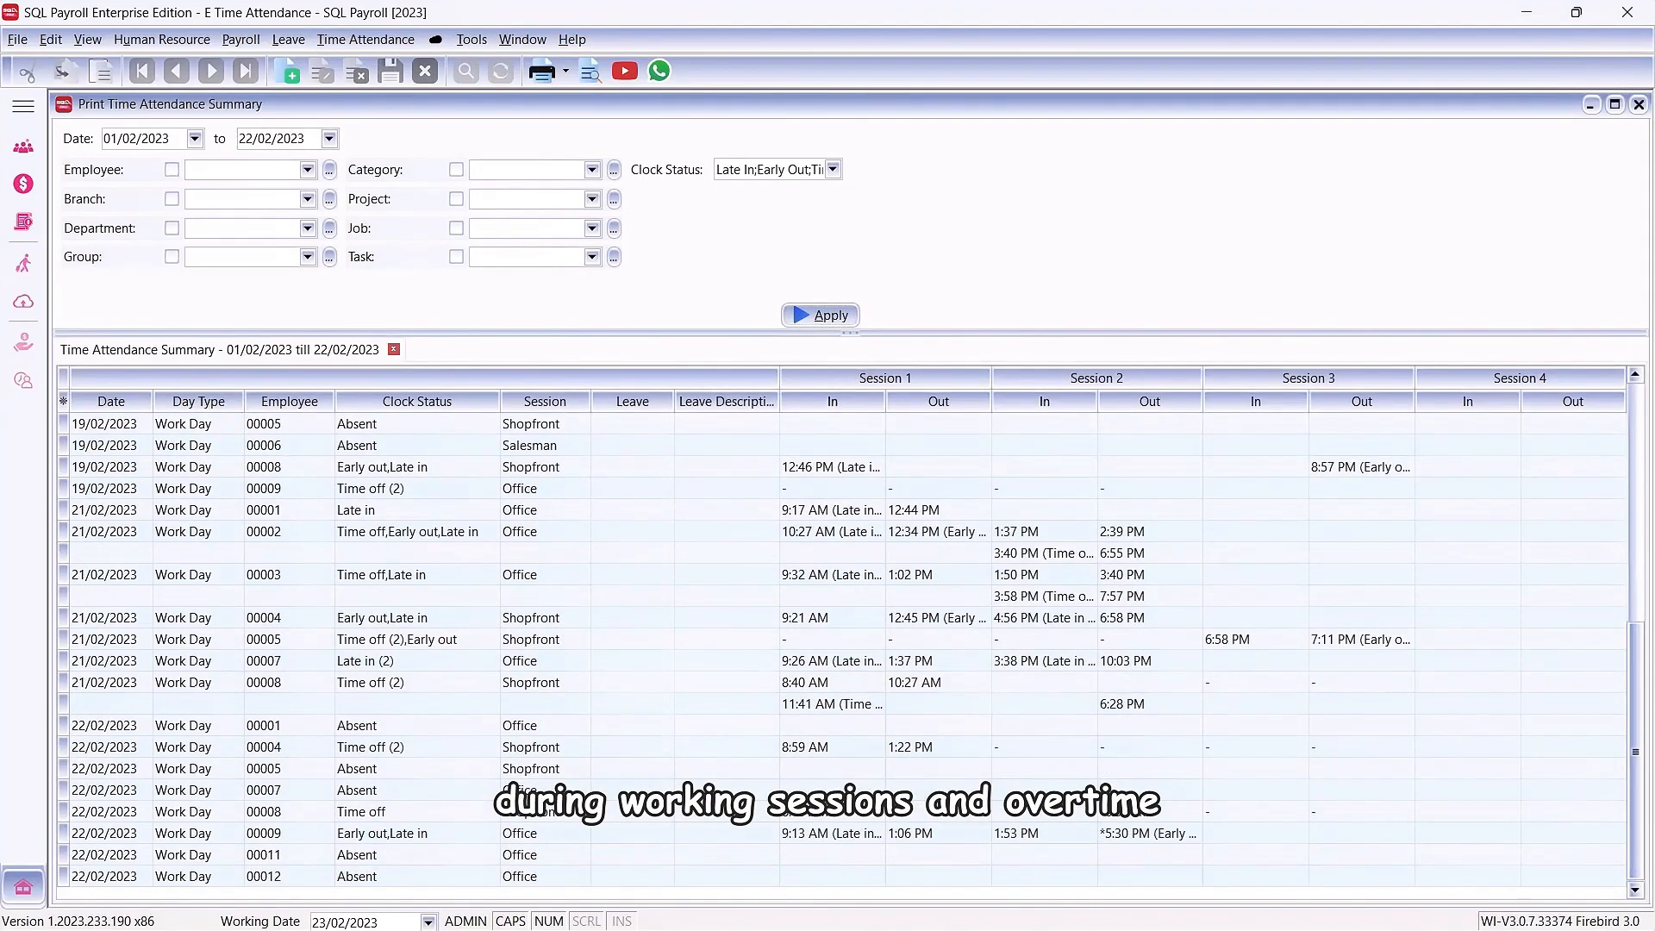
Step: Preview the summary with the TA.Attendance2.Report layout and view its session and overtime columns
{"action": "left_click", "coordinate": [590, 71]}
{"action": "left_click", "coordinate": [730, 385]}
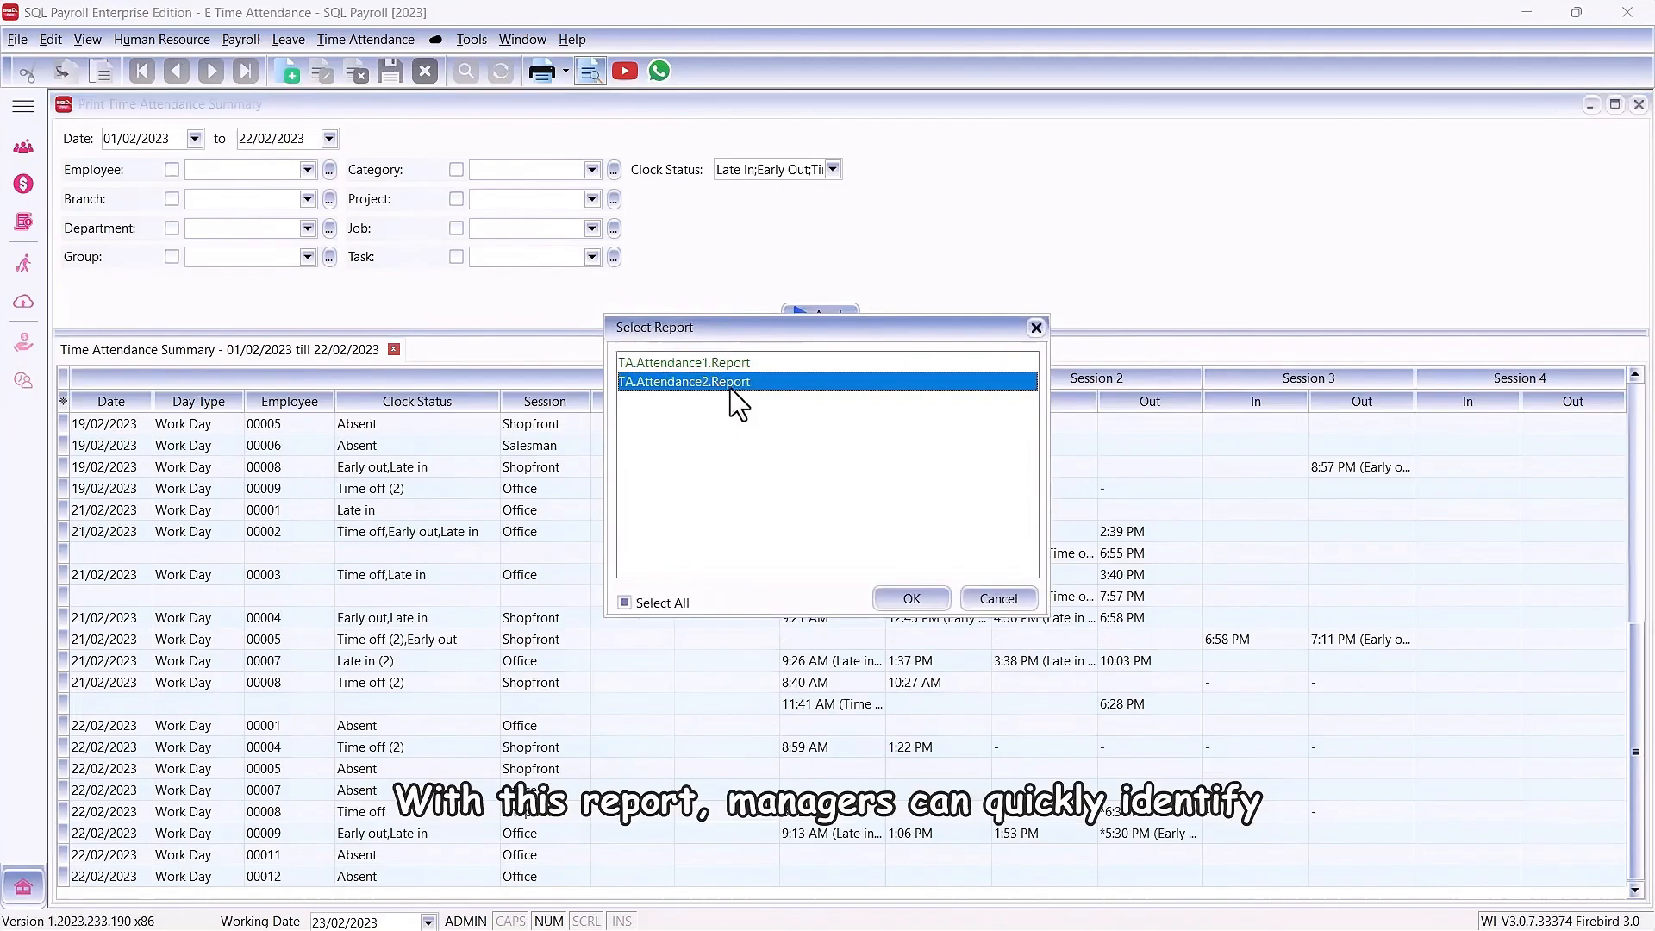
{"action": "left_click", "coordinate": [908, 601]}
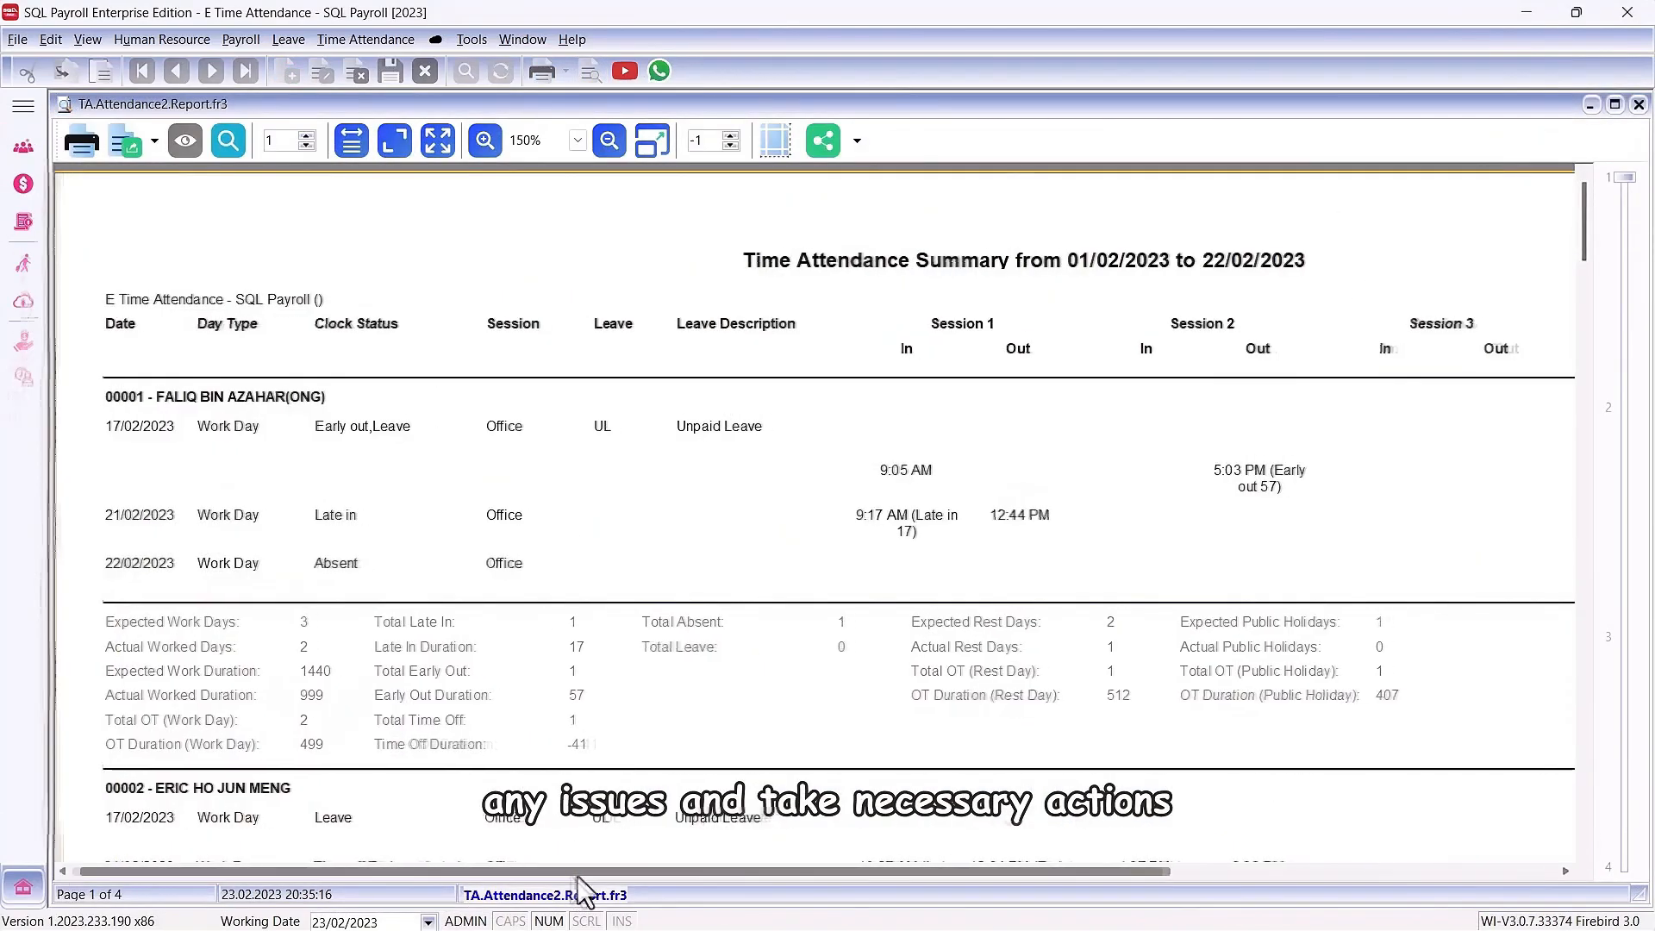
{"action": "left_click_drag", "start_coordinate": [577, 872], "coordinate": [895, 868]}
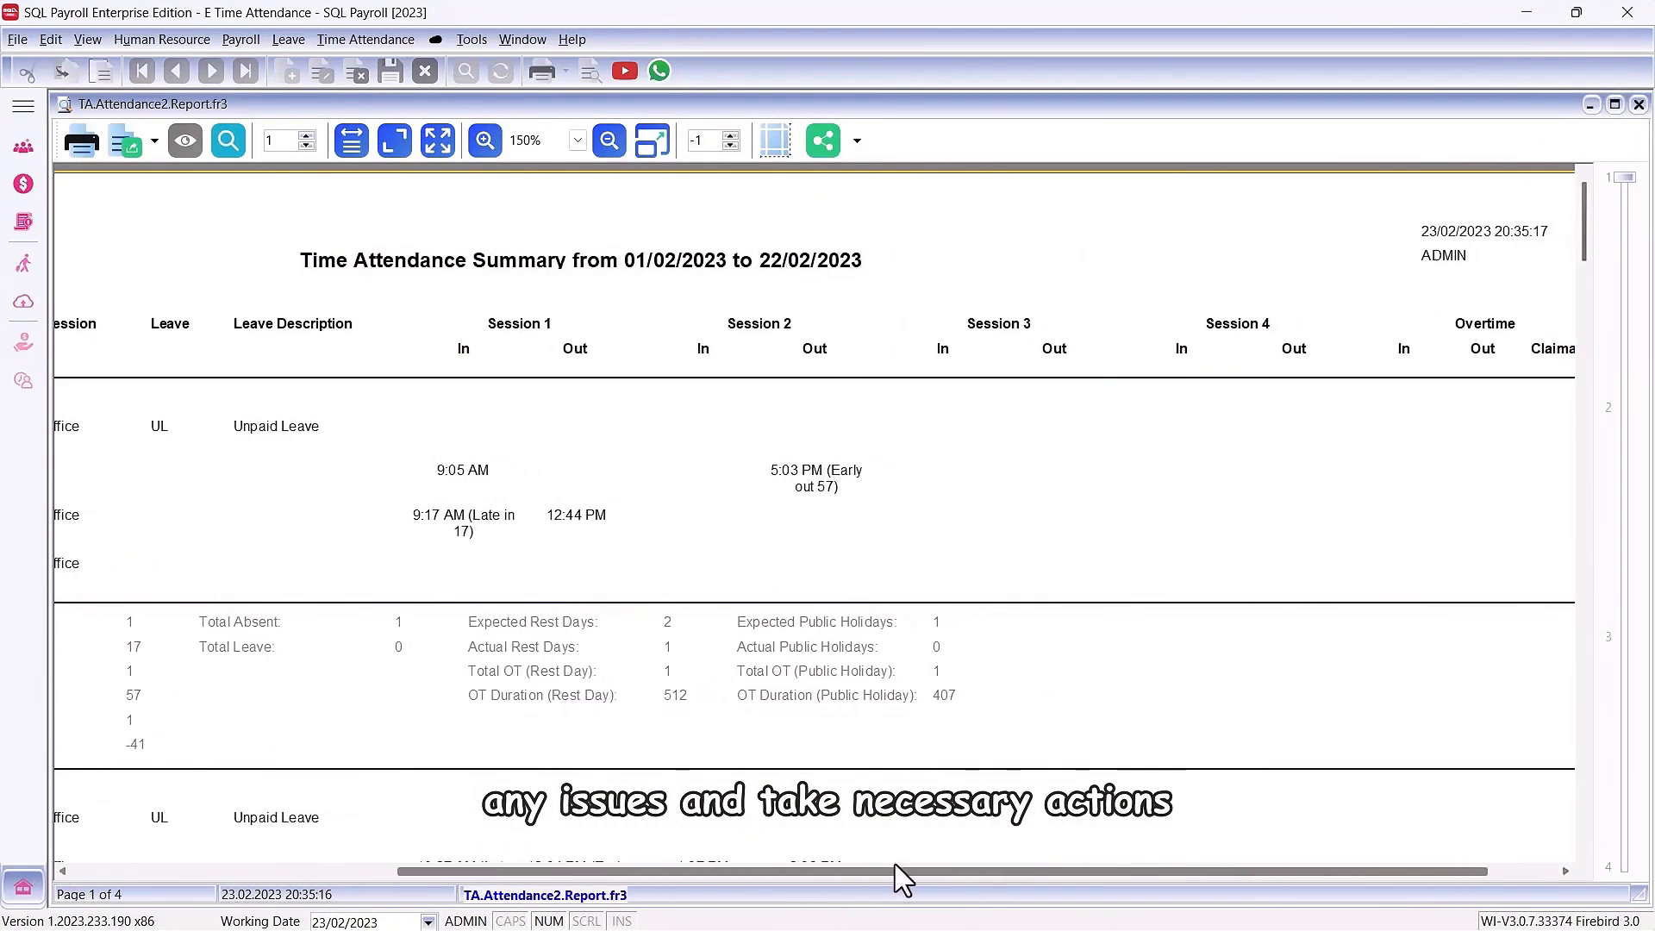